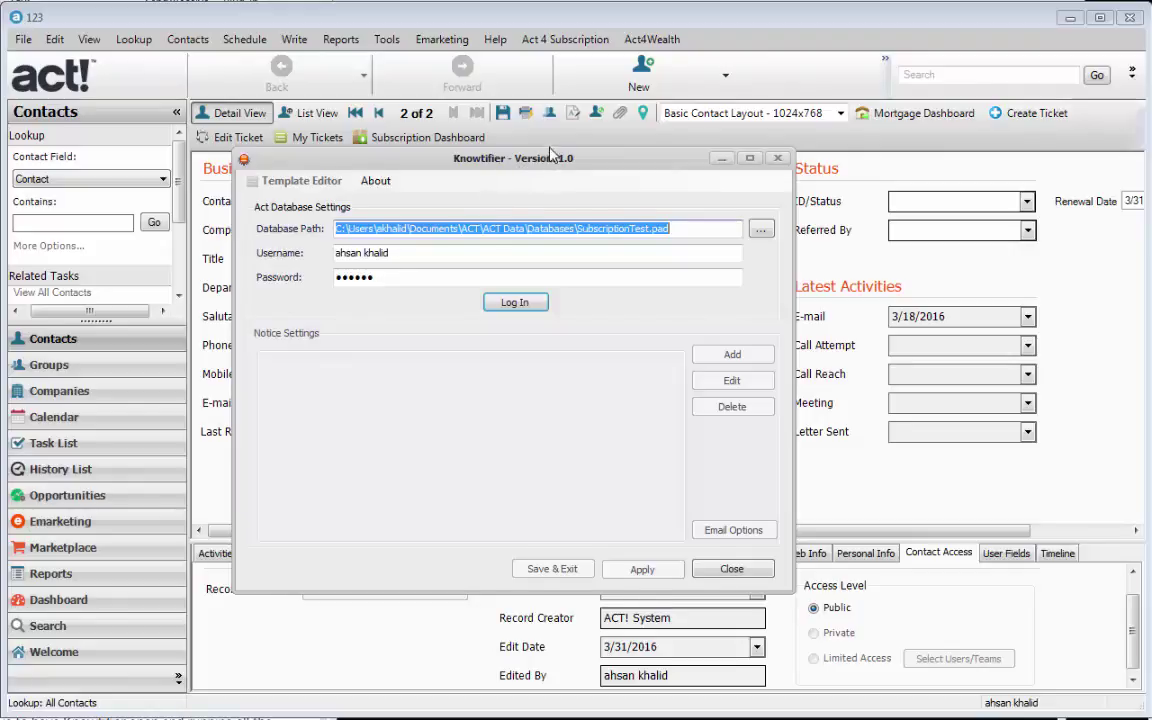
- Log in to the SubscriptionTest.pad Act! database with the pre-filled username and password
{"action": "left_click_drag", "start_coordinate": [553, 163], "coordinate": [550, 152]}
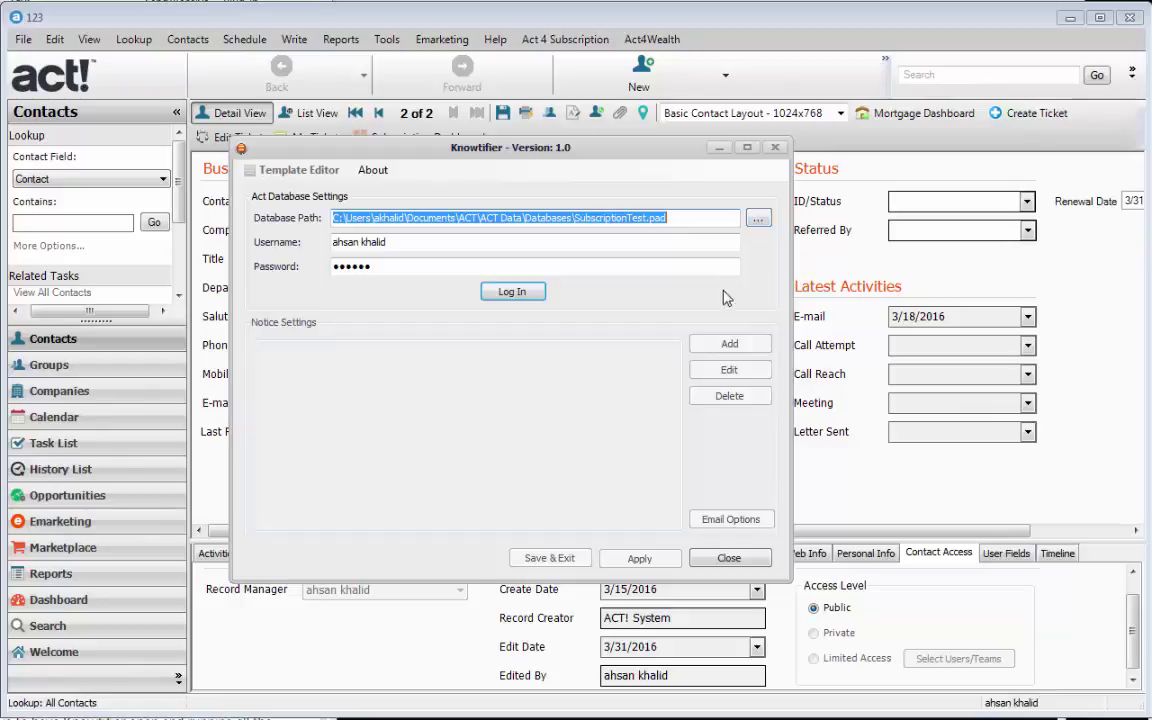
{"action": "left_click", "coordinate": [512, 291]}
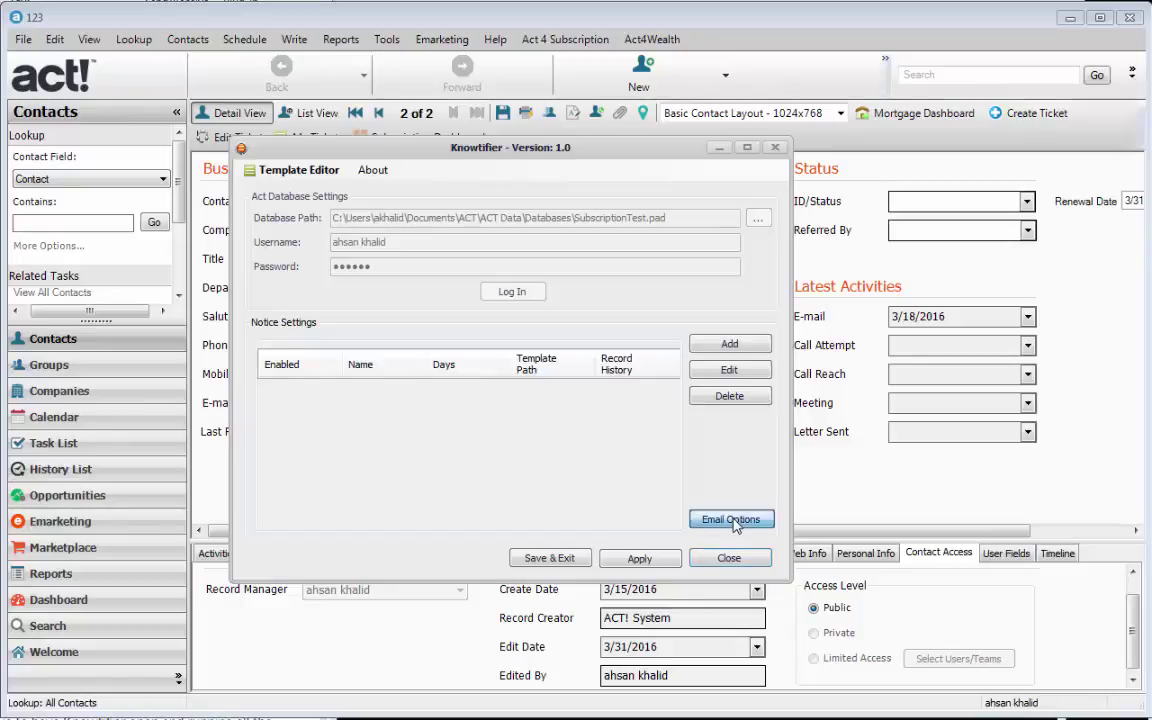
- Bring up Email Options and review the email address, username and SMTP server fields
{"action": "left_click", "coordinate": [731, 519]}
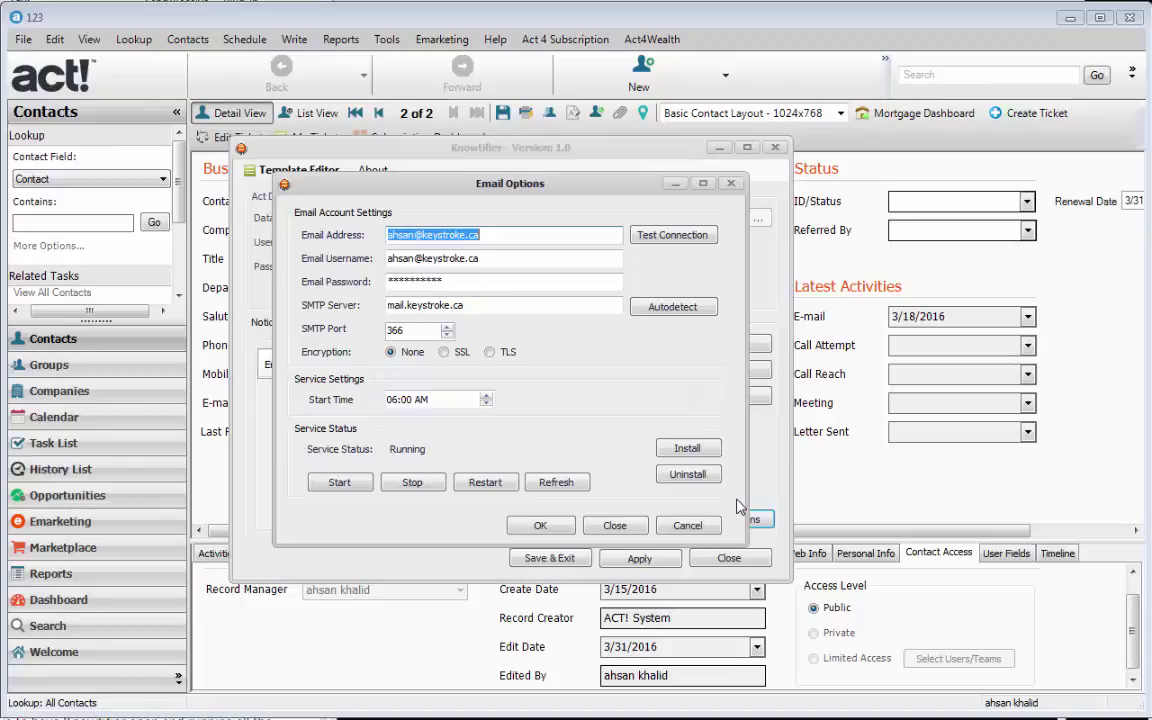
{"action": "left_click", "coordinate": [505, 257]}
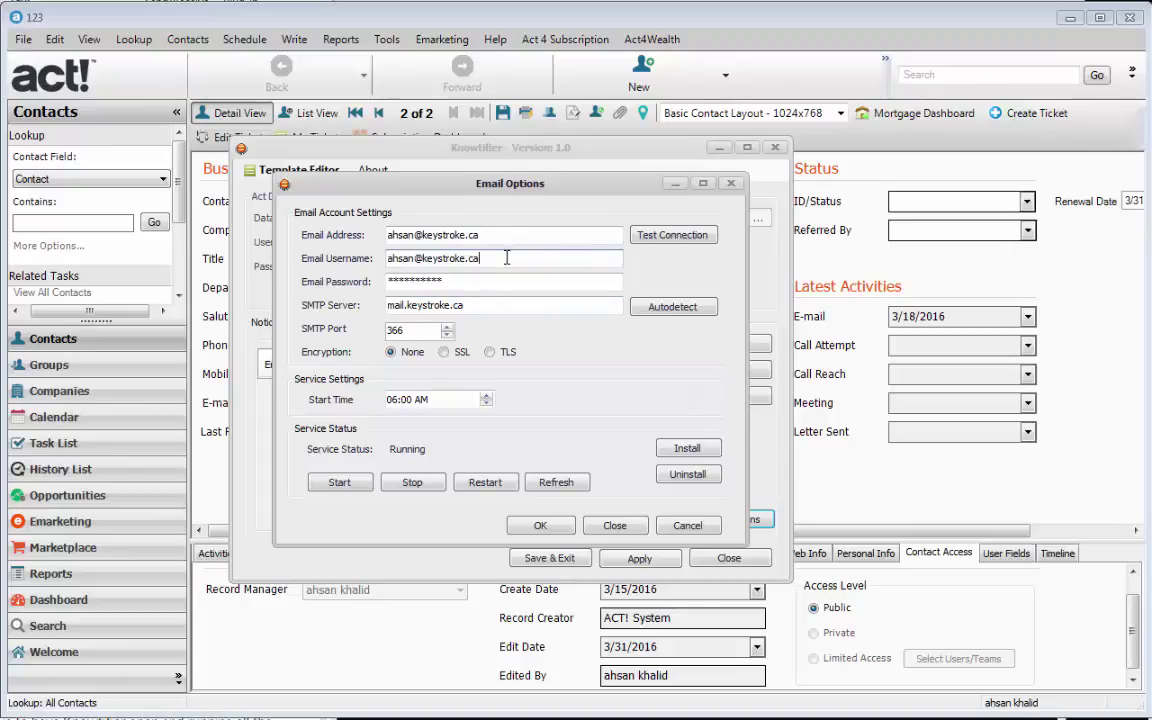
{"action": "left_click_drag", "start_coordinate": [433, 305], "coordinate": [394, 305]}
{"action": "left_click_drag", "start_coordinate": [493, 300], "coordinate": [501, 301]}
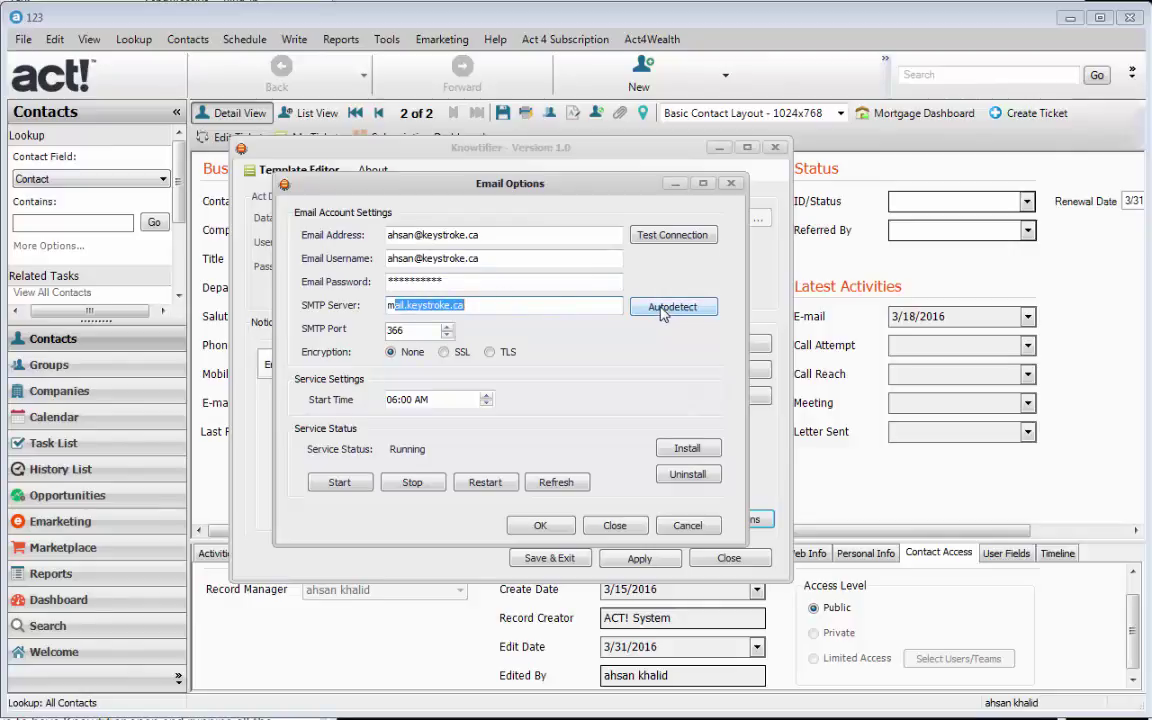
{"action": "left_click_drag", "start_coordinate": [490, 236], "coordinate": [388, 238]}
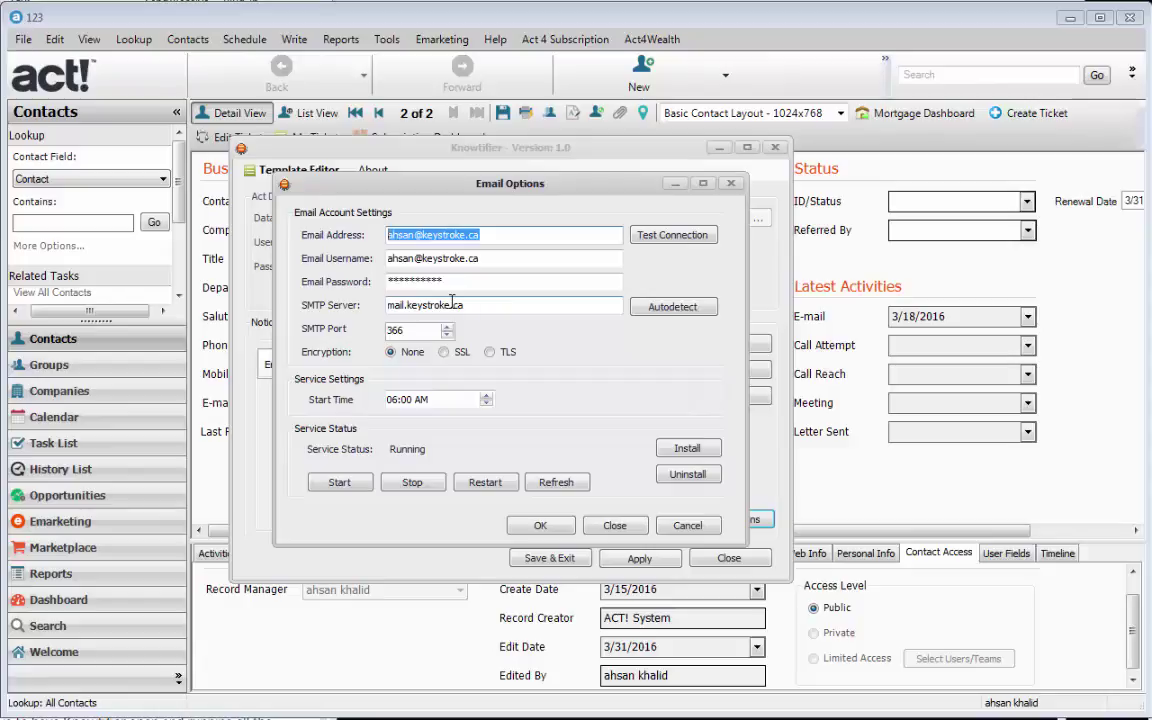
- Autodetect the outgoing server and accept mail.keystroke.ca as the SMTP server
{"action": "left_click", "coordinate": [672, 308]}
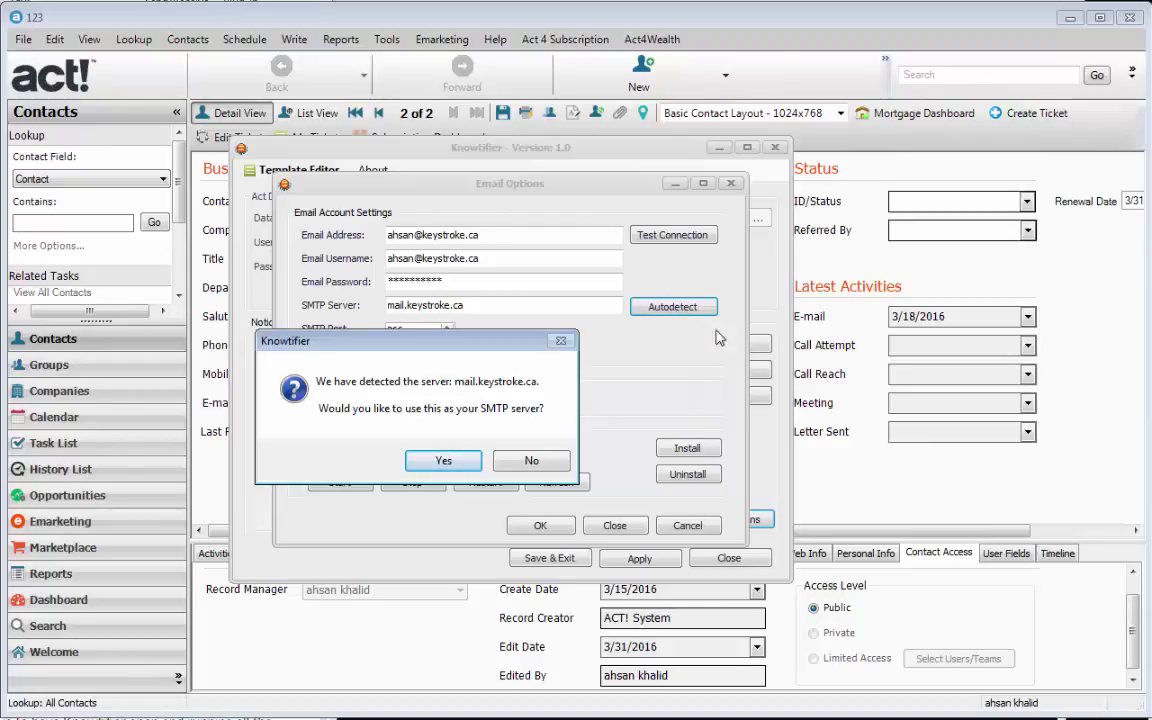
{"action": "left_click_drag", "start_coordinate": [515, 355], "coordinate": [534, 362]}
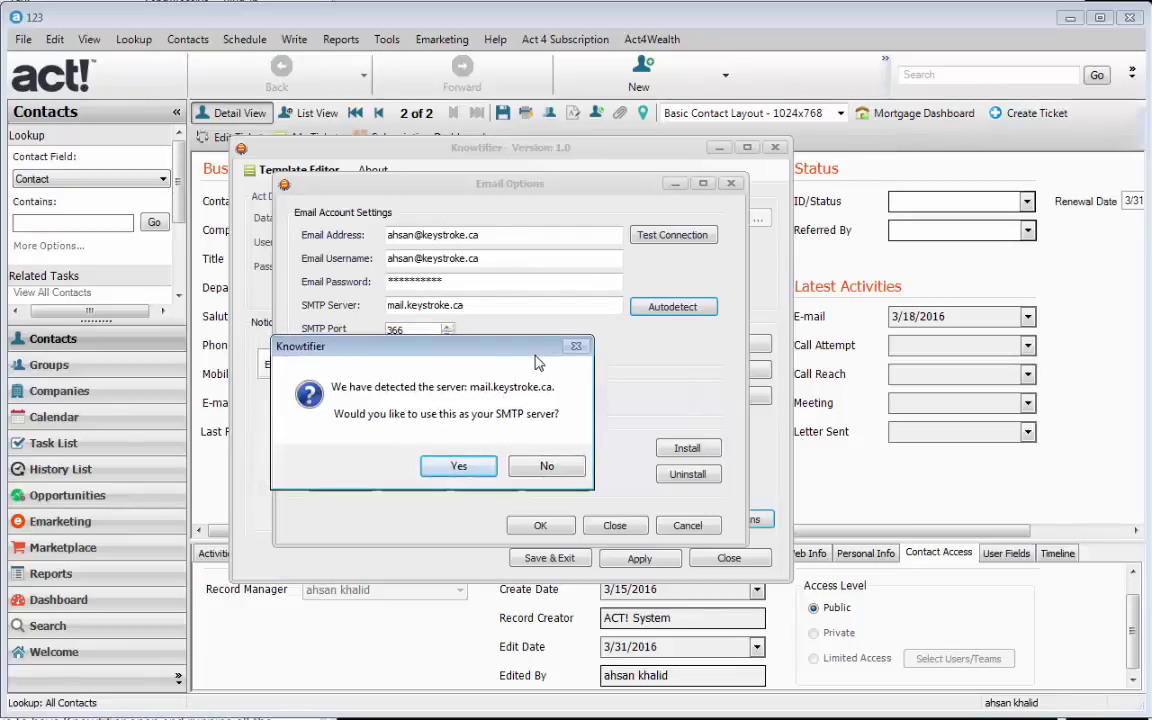
{"action": "left_click", "coordinate": [462, 468]}
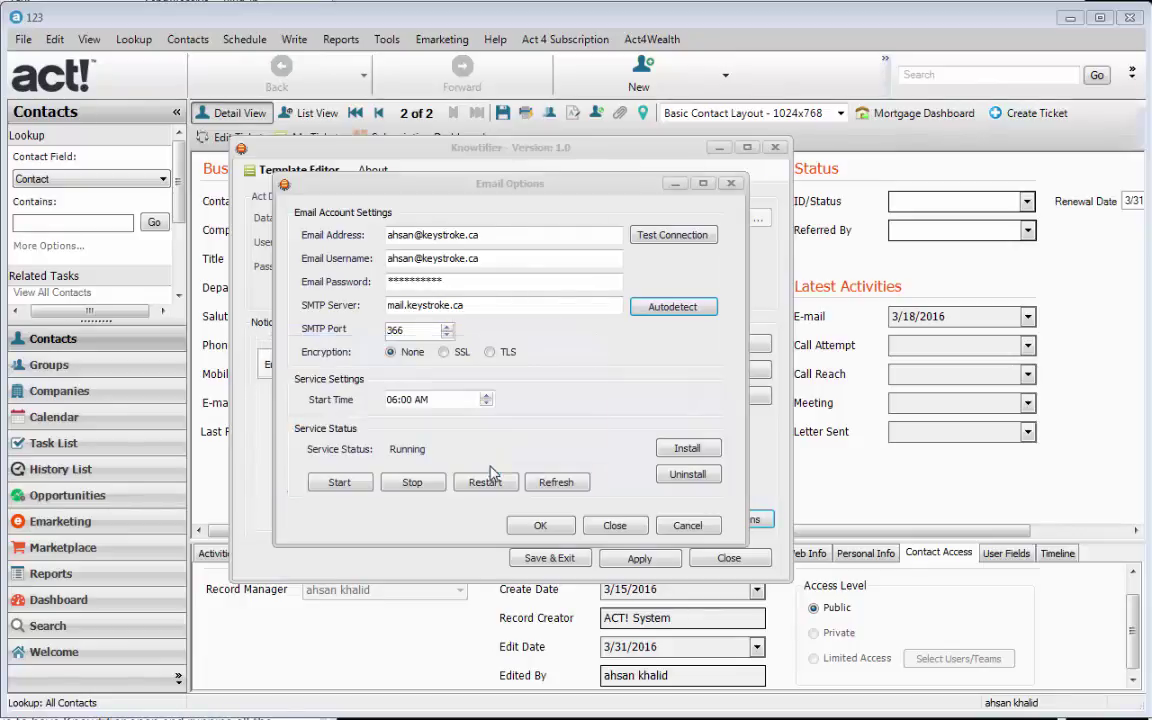
{"action": "left_click_drag", "start_coordinate": [464, 306], "coordinate": [362, 313]}
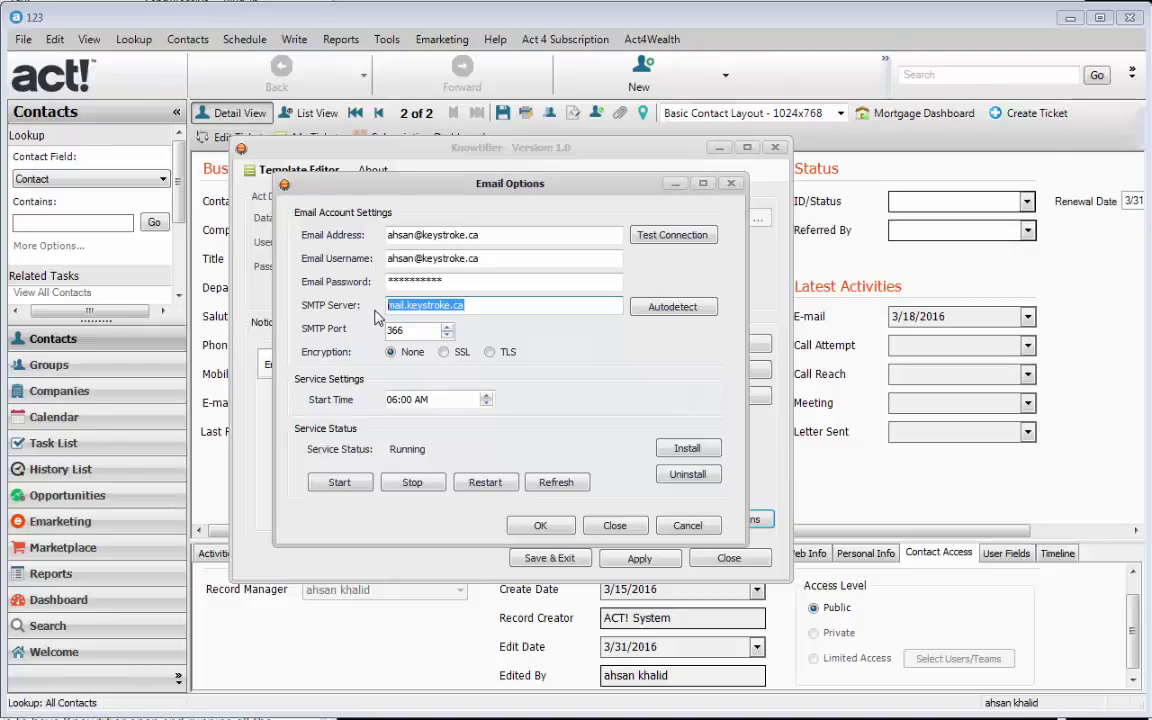
{"action": "key", "text": "Tab"}
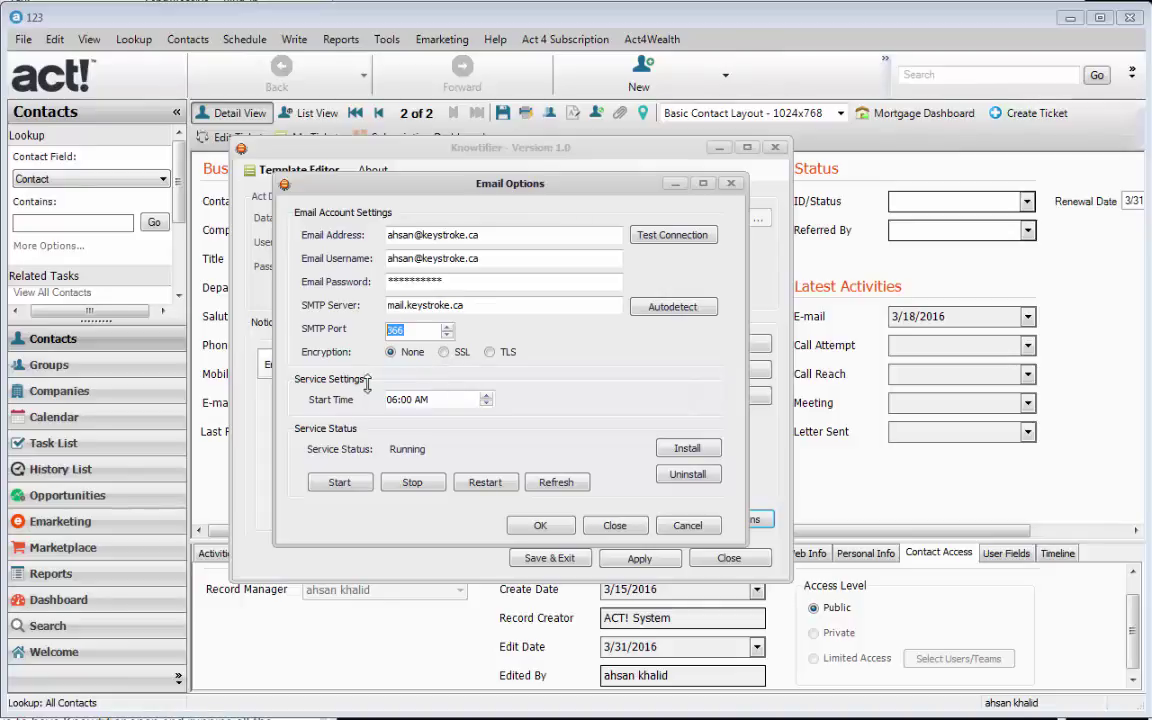
{"action": "left_click", "coordinate": [391, 399]}
{"action": "key", "text": "Right"}
{"action": "left_click", "coordinate": [396, 403]}
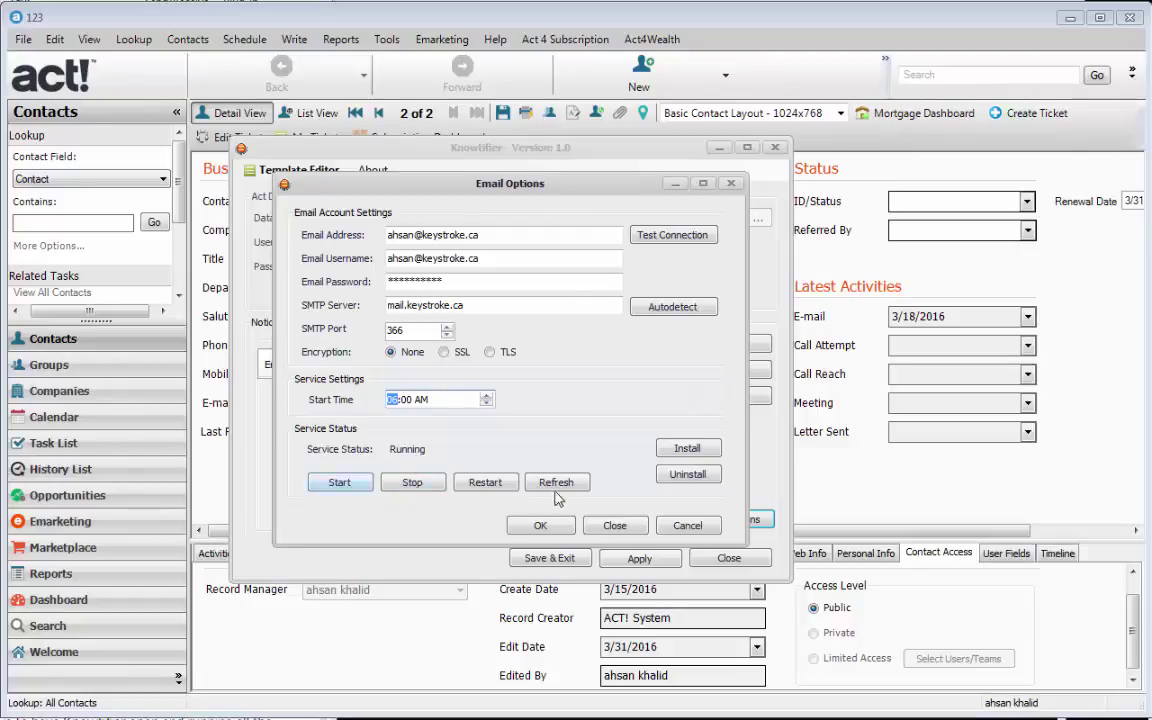
- Stop the notification service without uninstalling, reinstall and restart it to Running, then confirm Email Options
{"action": "left_click", "coordinate": [414, 484]}
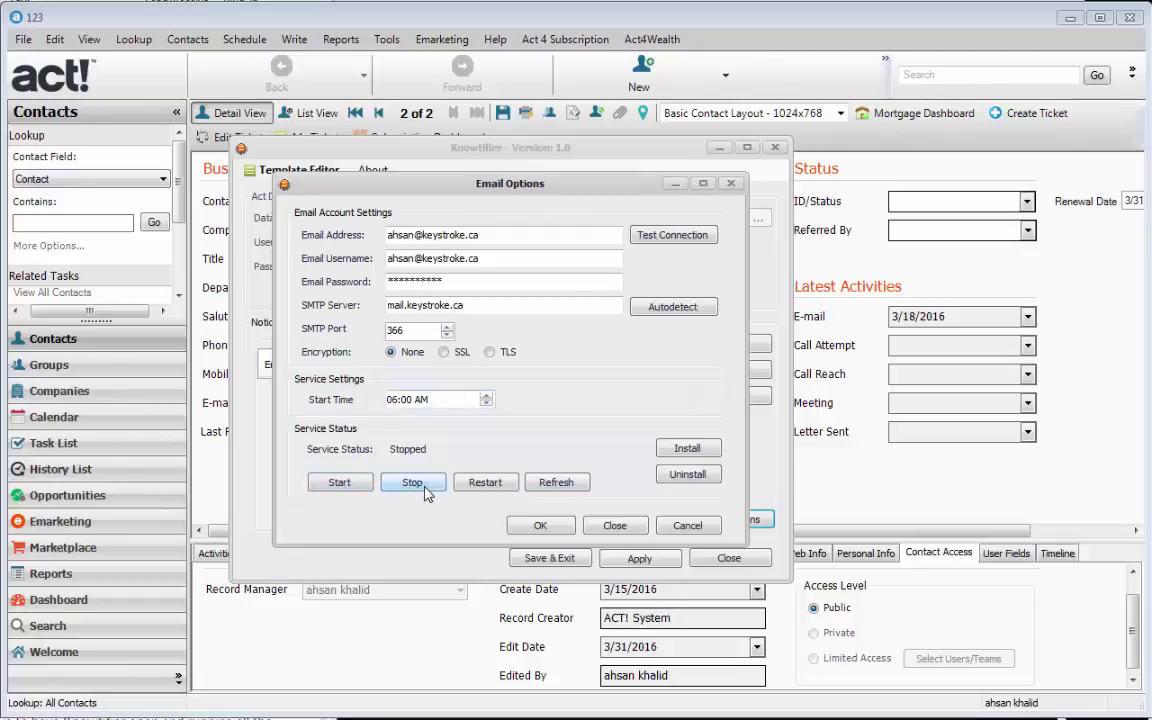
{"action": "left_click", "coordinate": [687, 474]}
{"action": "left_click", "coordinate": [540, 456]}
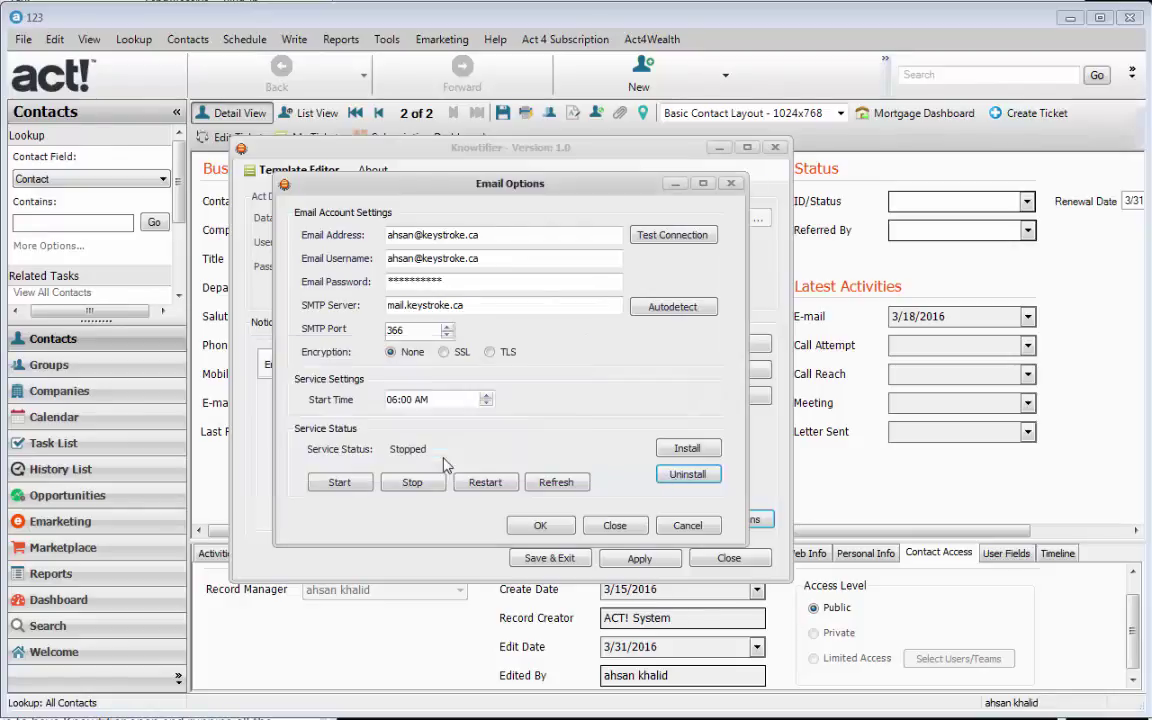
{"action": "left_click", "coordinate": [553, 481]}
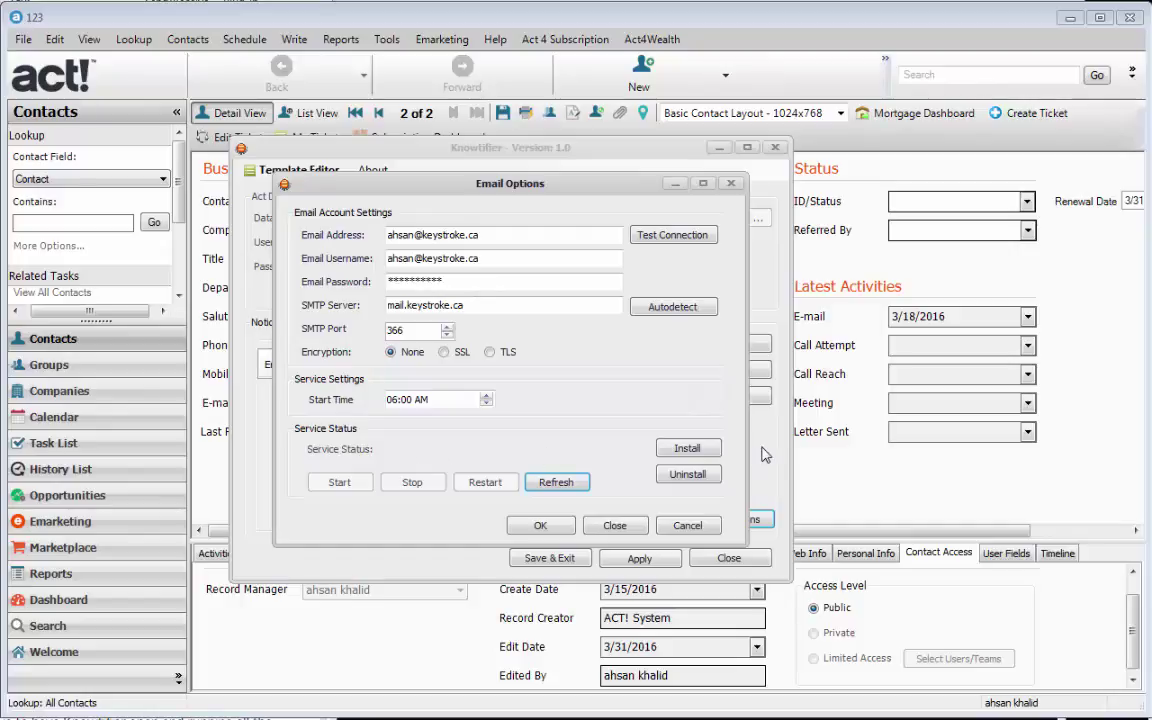
{"action": "left_click", "coordinate": [687, 450]}
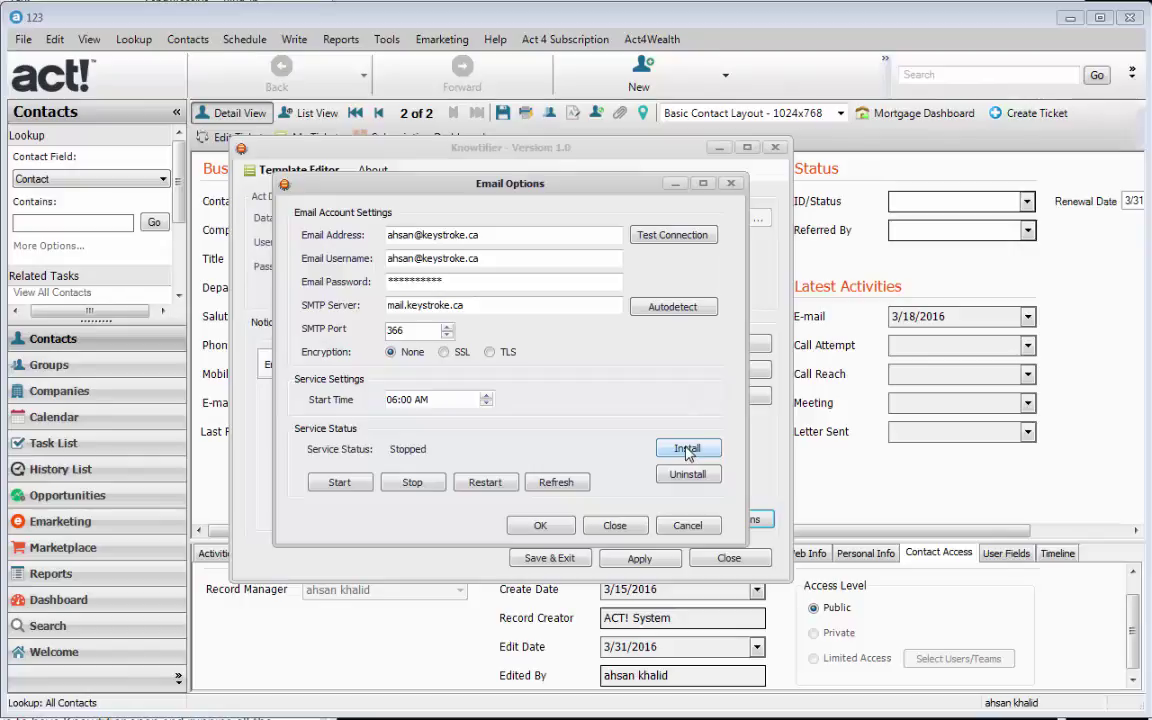
{"action": "left_click", "coordinate": [352, 489]}
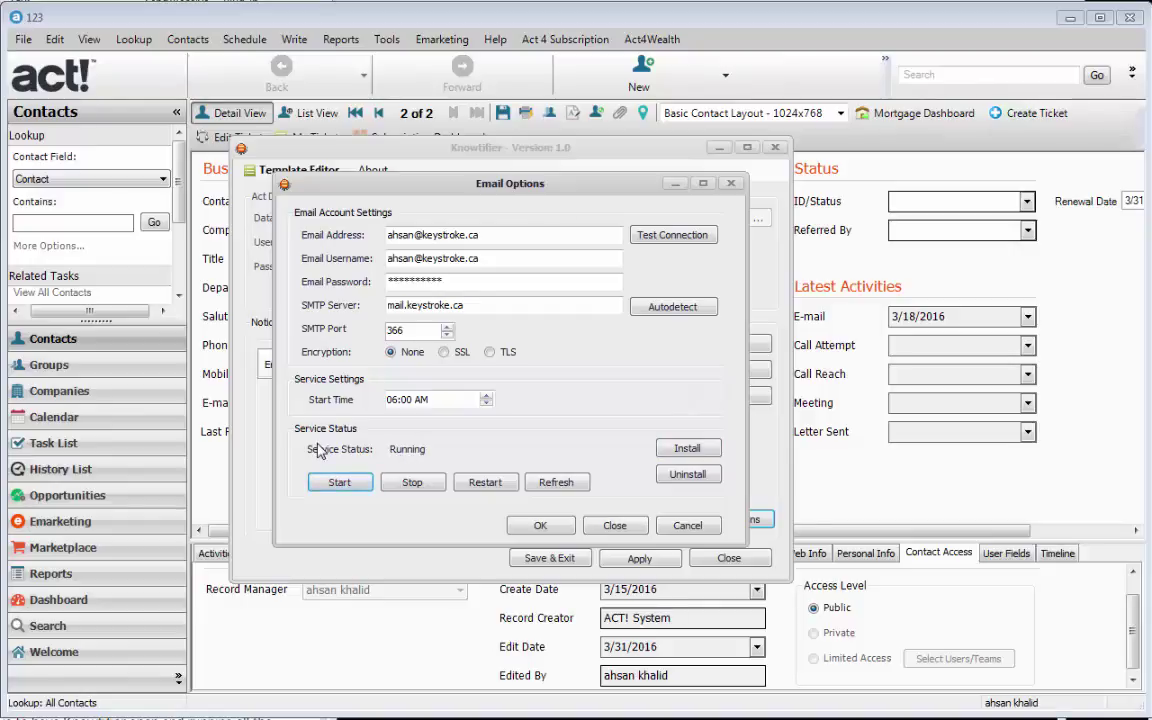
{"action": "left_click", "coordinate": [564, 529]}
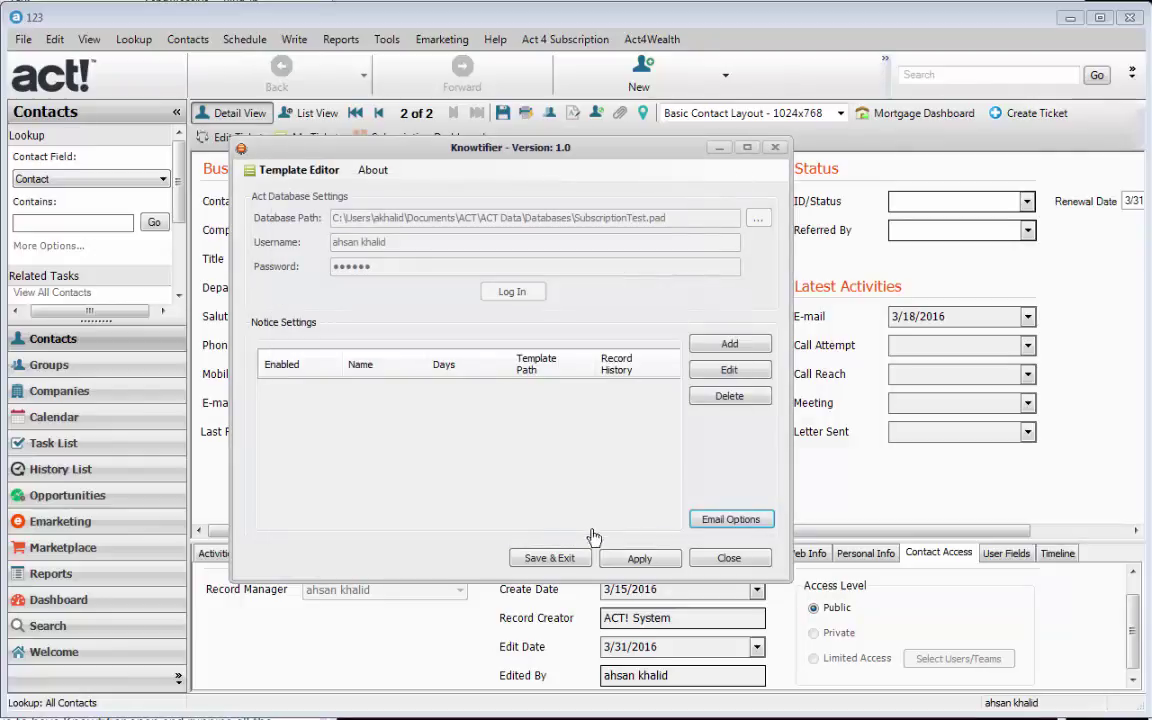
- Apply the settings, acknowledge 'Settings saved successfully', and go to the Template Editor tab
{"action": "left_click", "coordinate": [617, 560]}
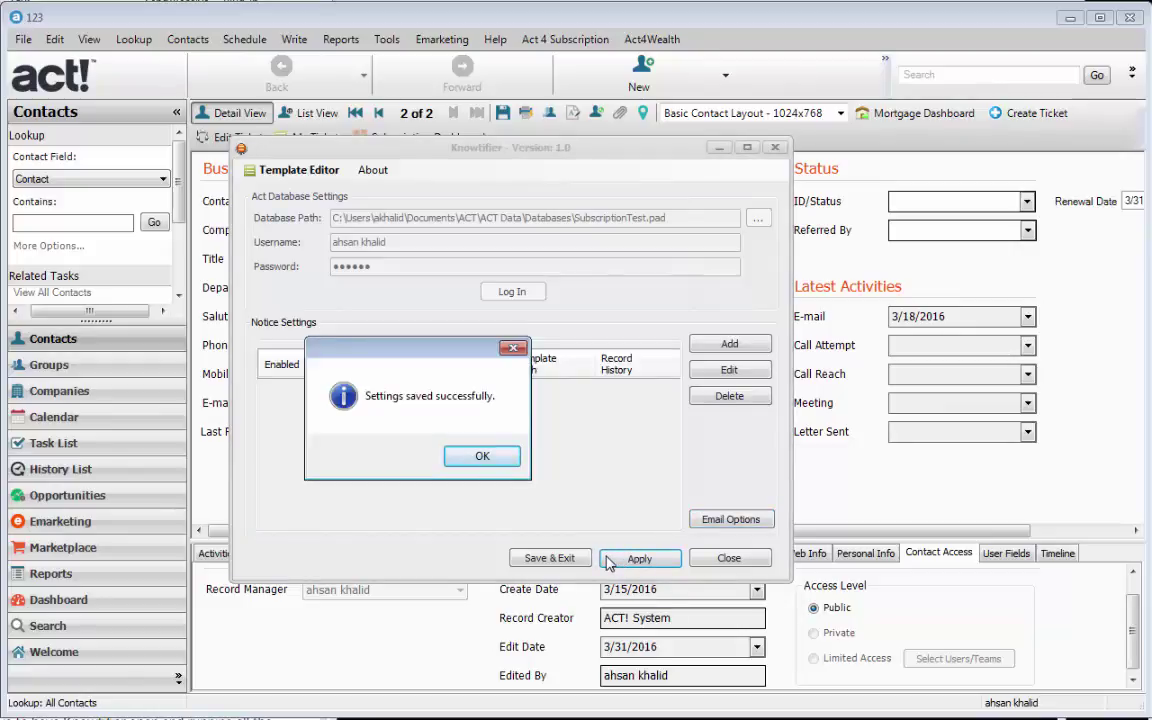
{"action": "left_click", "coordinate": [470, 456]}
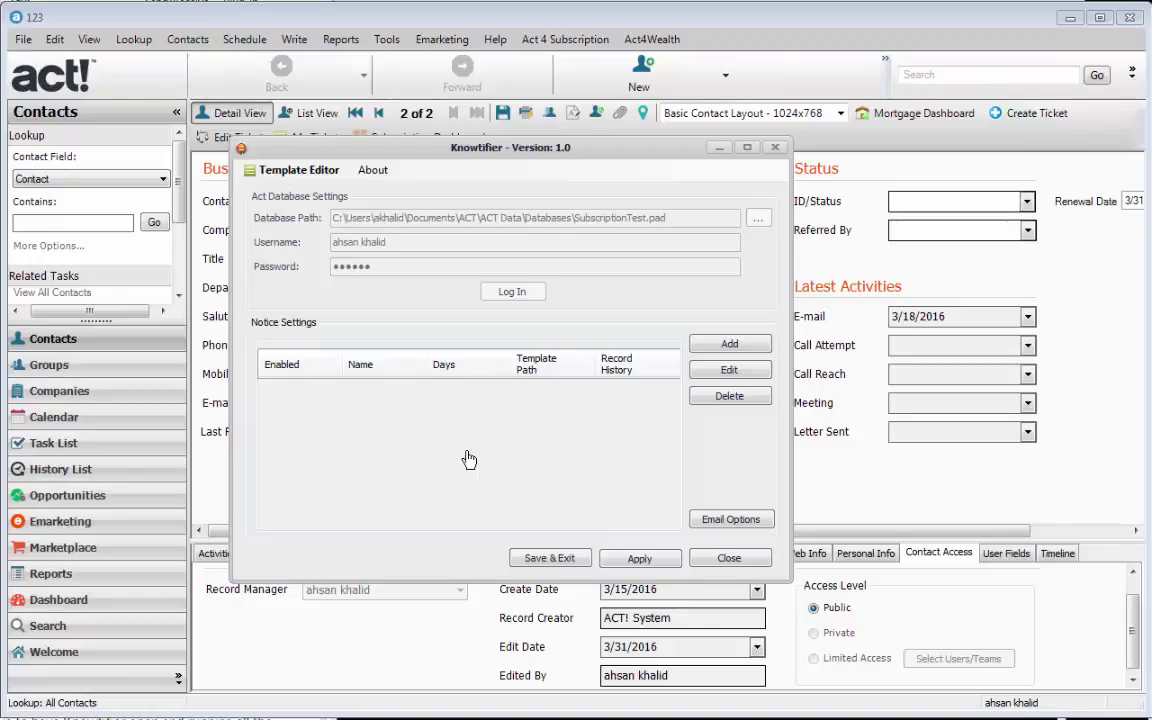
{"action": "left_click", "coordinate": [298, 177]}
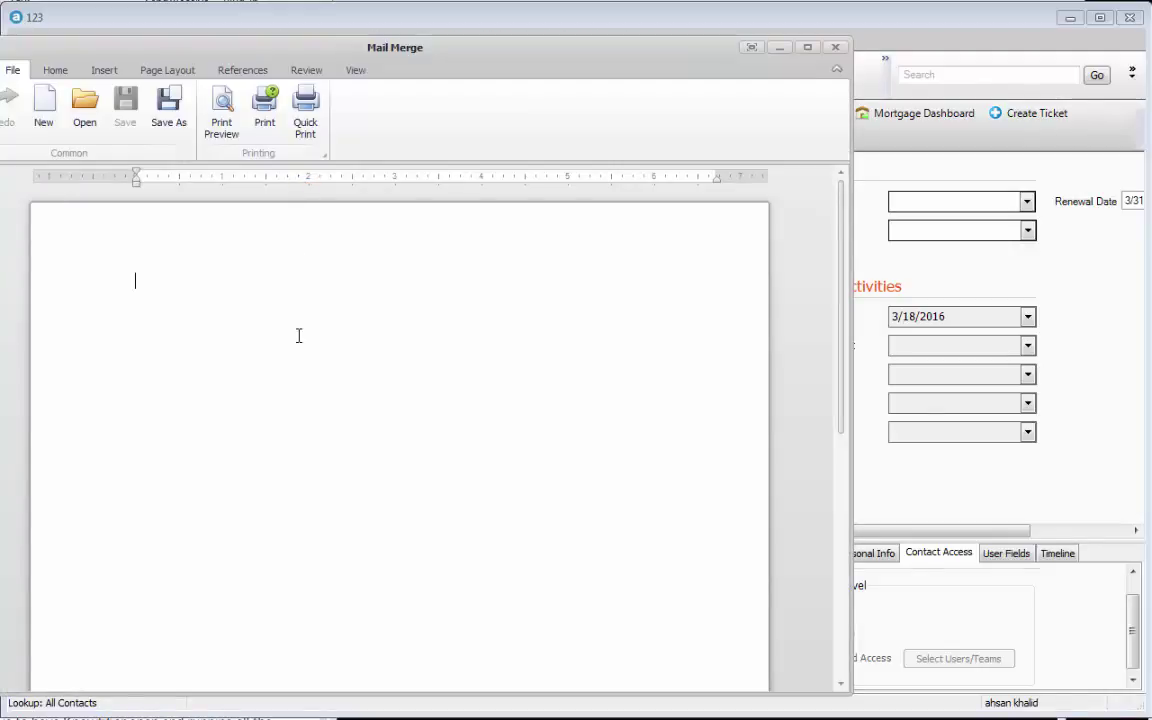
- Place the Insert Merge Field dialog beside the Mail Merge editor with Record Type set to Contact
{"action": "left_click_drag", "start_coordinate": [363, 39], "coordinate": [717, 46]}
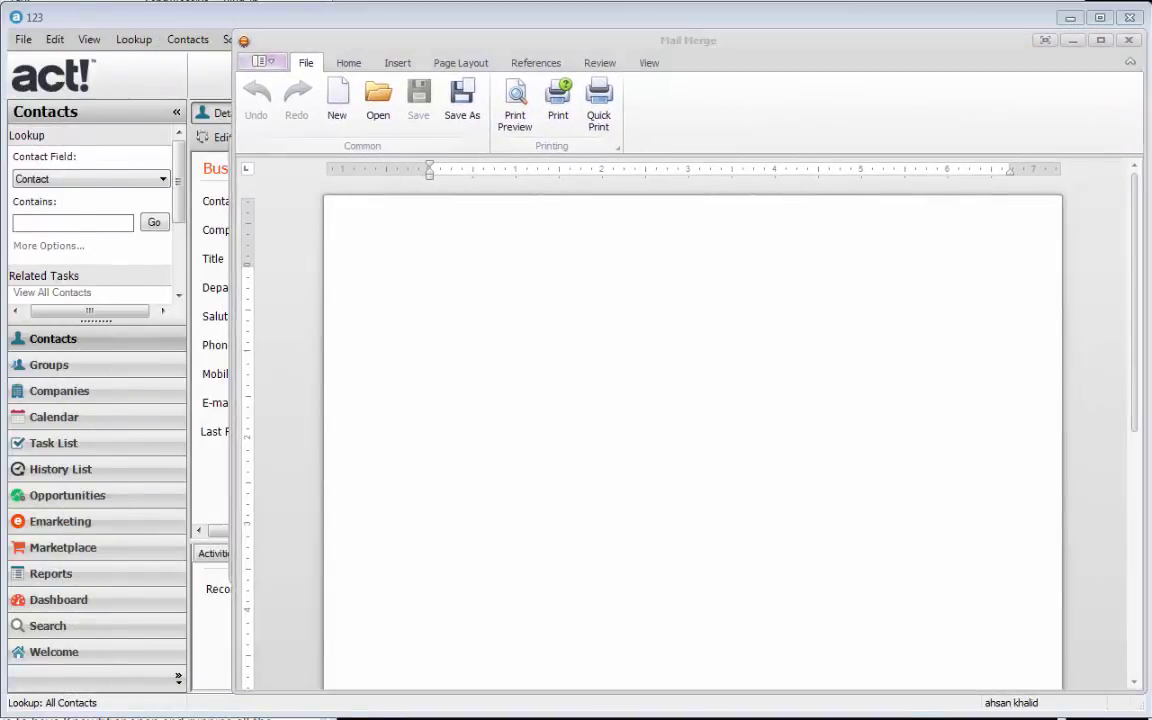
{"action": "left_click_drag", "start_coordinate": [129, 36], "coordinate": [159, 31]}
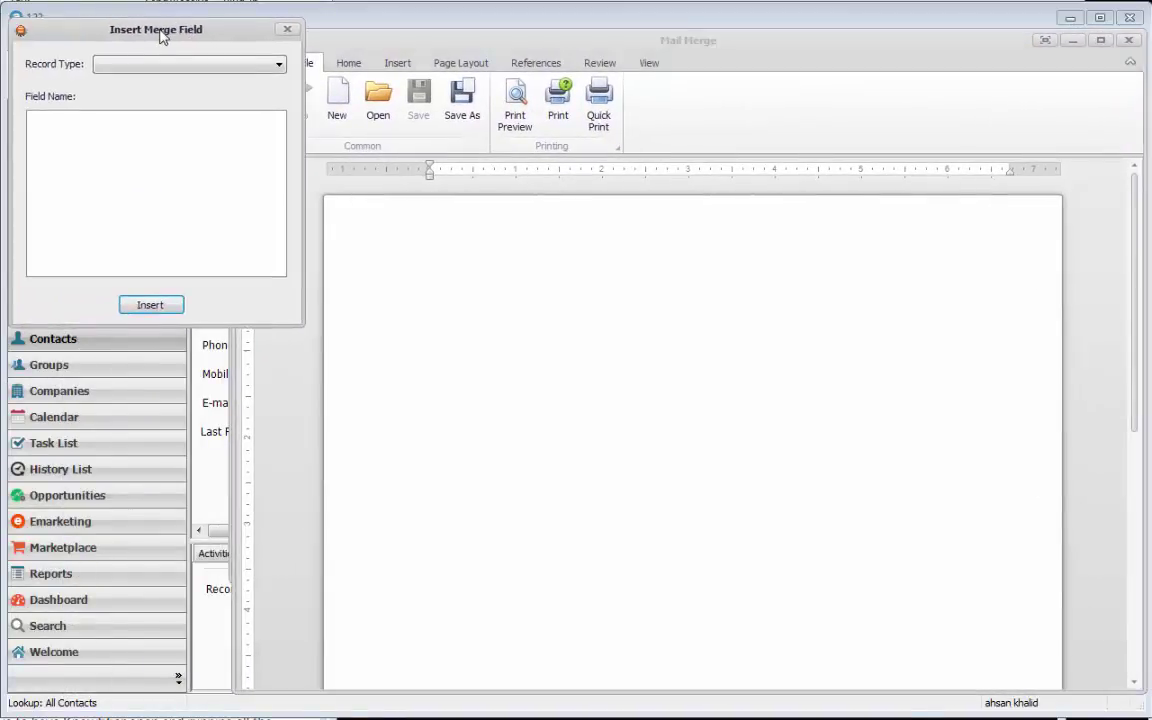
{"action": "left_click", "coordinate": [521, 253]}
{"action": "left_click", "coordinate": [155, 133]}
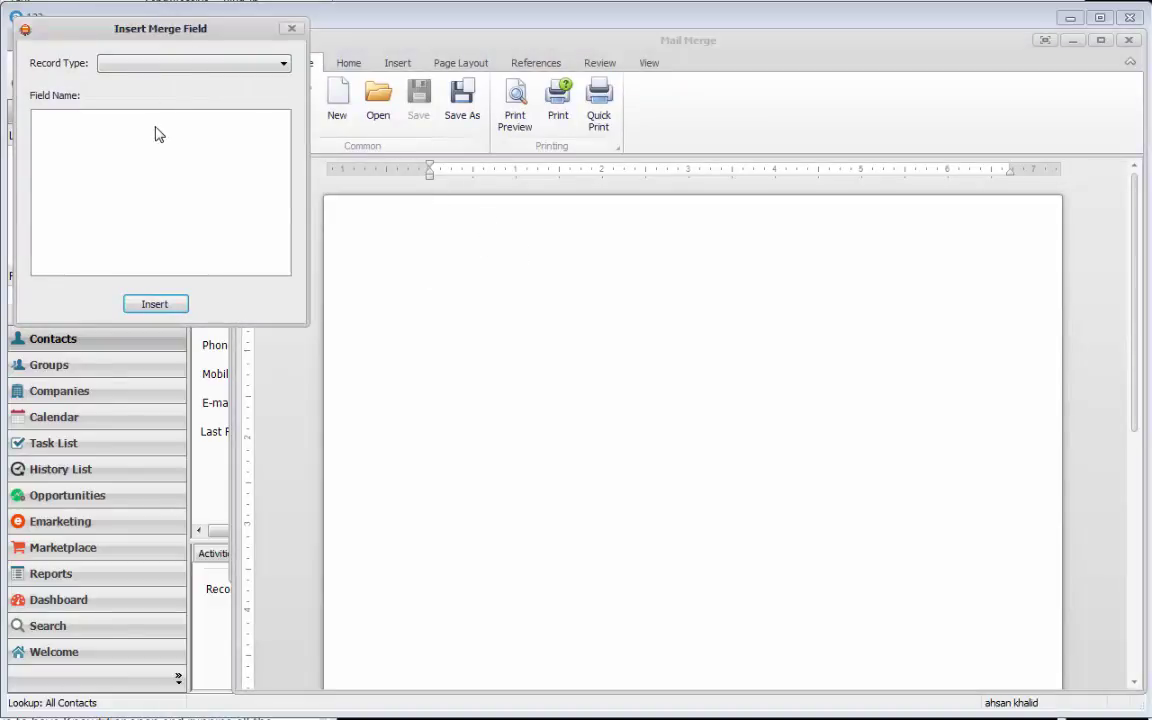
{"action": "mouse_move", "coordinate": [150, 34]}
{"action": "left_mouse_down"}
{"action": "mouse_move", "coordinate": [160, 33]}
{"action": "mouse_move", "coordinate": [149, 31]}
{"action": "left_mouse_up"}
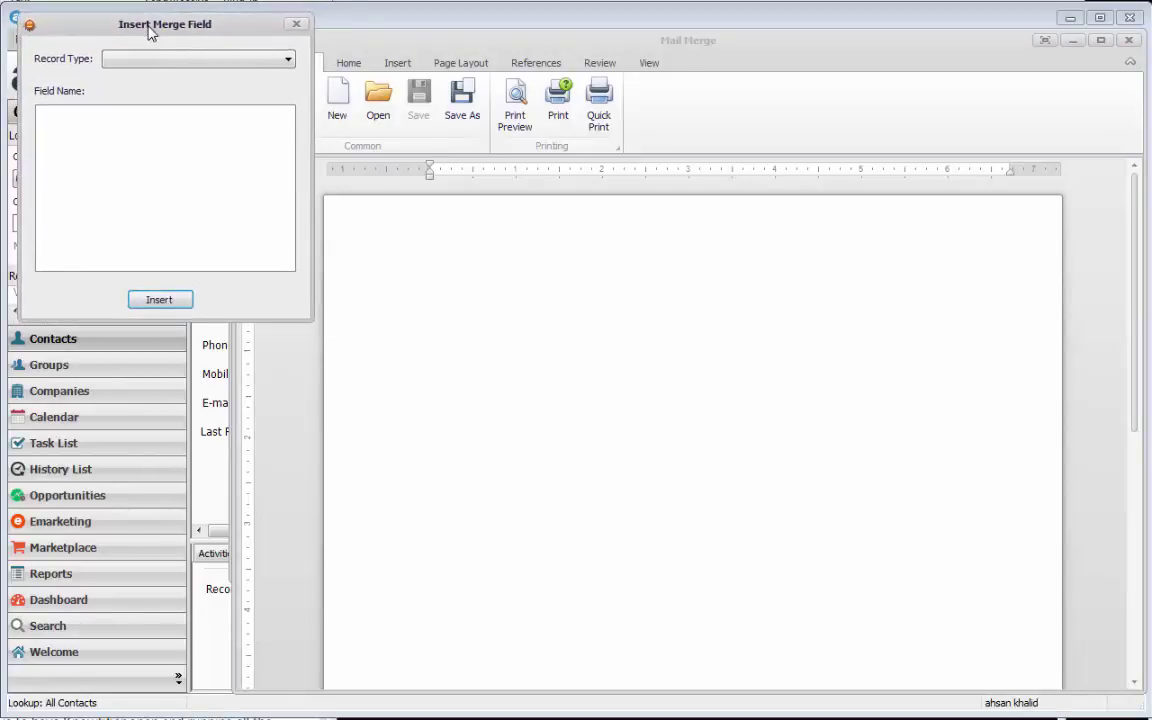
{"action": "left_click", "coordinate": [155, 61]}
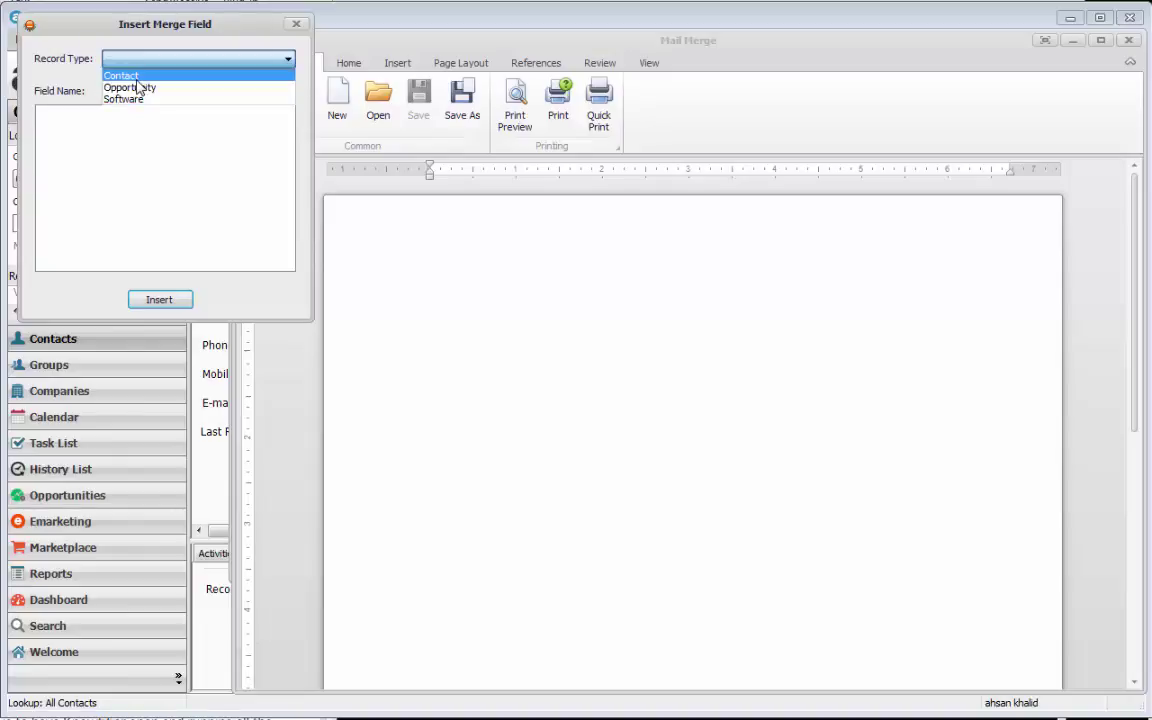
{"action": "left_click", "coordinate": [130, 77]}
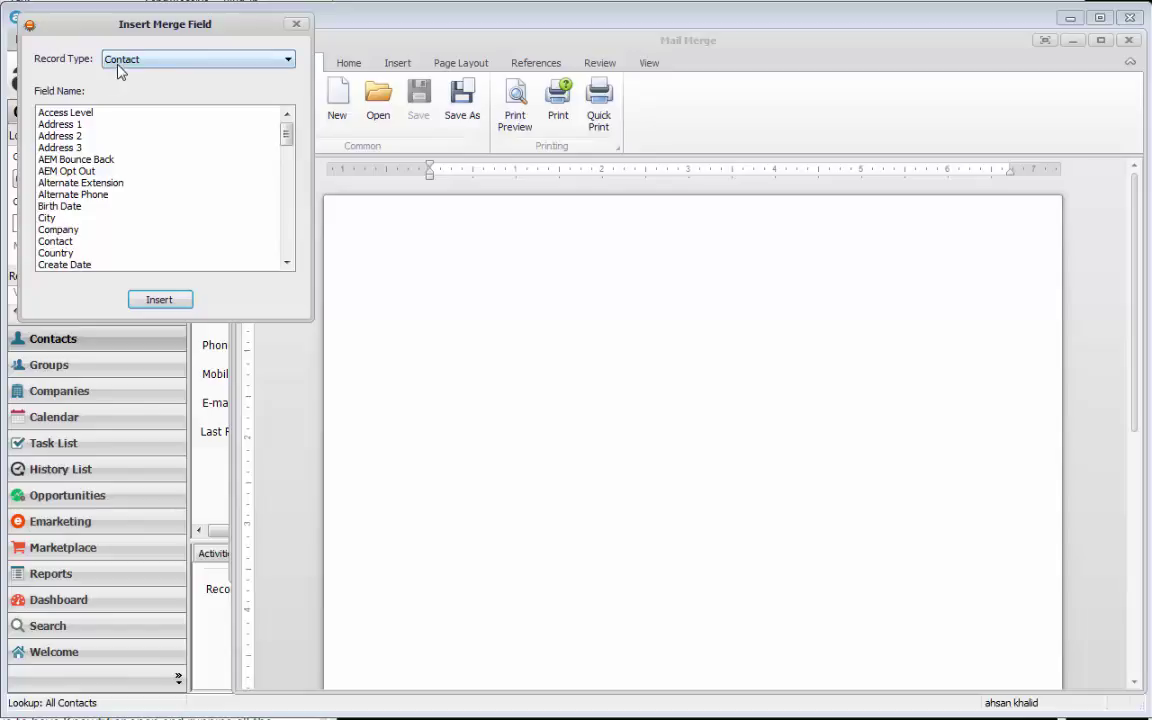
{"action": "mouse_move", "coordinate": [288, 144]}
{"action": "left_mouse_down"}
{"action": "mouse_move", "coordinate": [287, 274]}
{"action": "mouse_move", "coordinate": [287, 128]}
{"action": "left_mouse_up"}
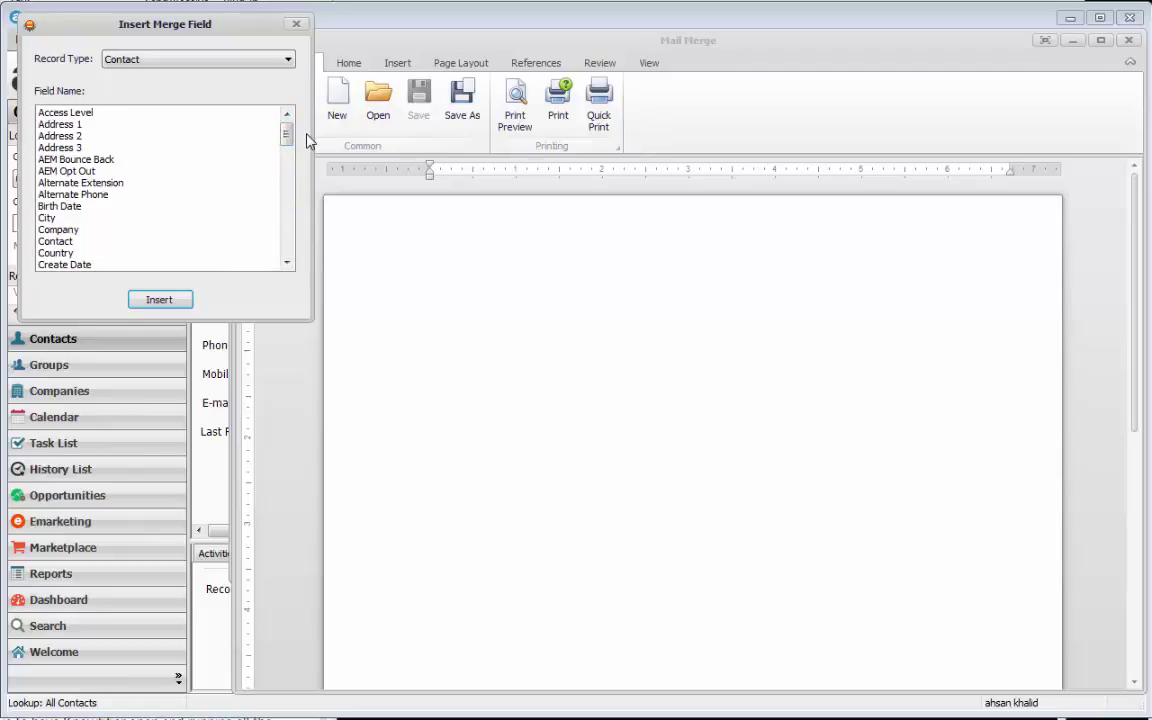
{"action": "left_click", "coordinate": [517, 324]}
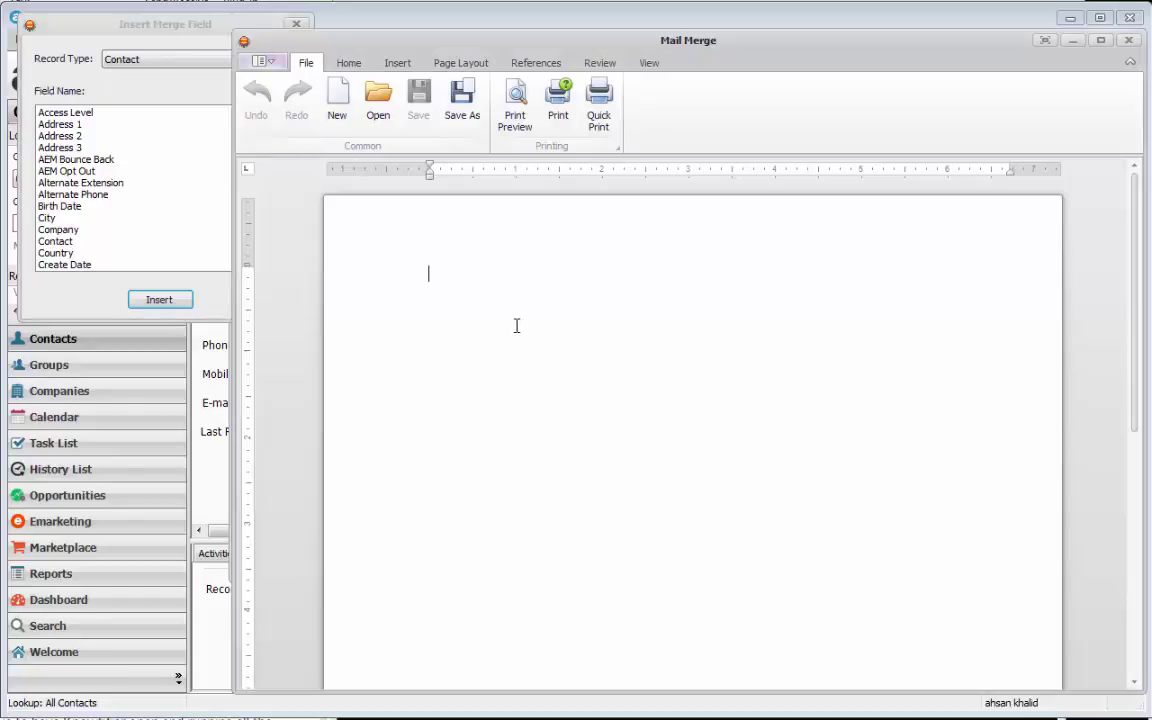
- Insert the template_header.jpg banner picture at the top and shrink its height
{"action": "left_click", "coordinate": [346, 68]}
{"action": "left_click", "coordinate": [394, 66]}
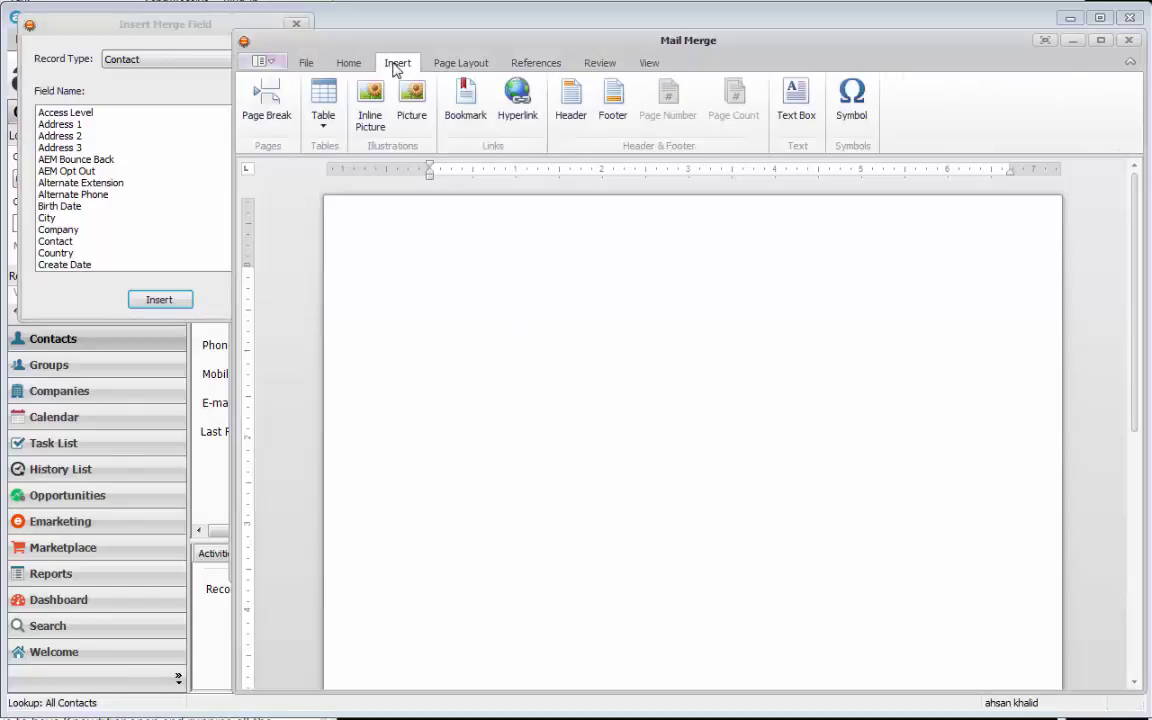
{"action": "left_click", "coordinate": [424, 117]}
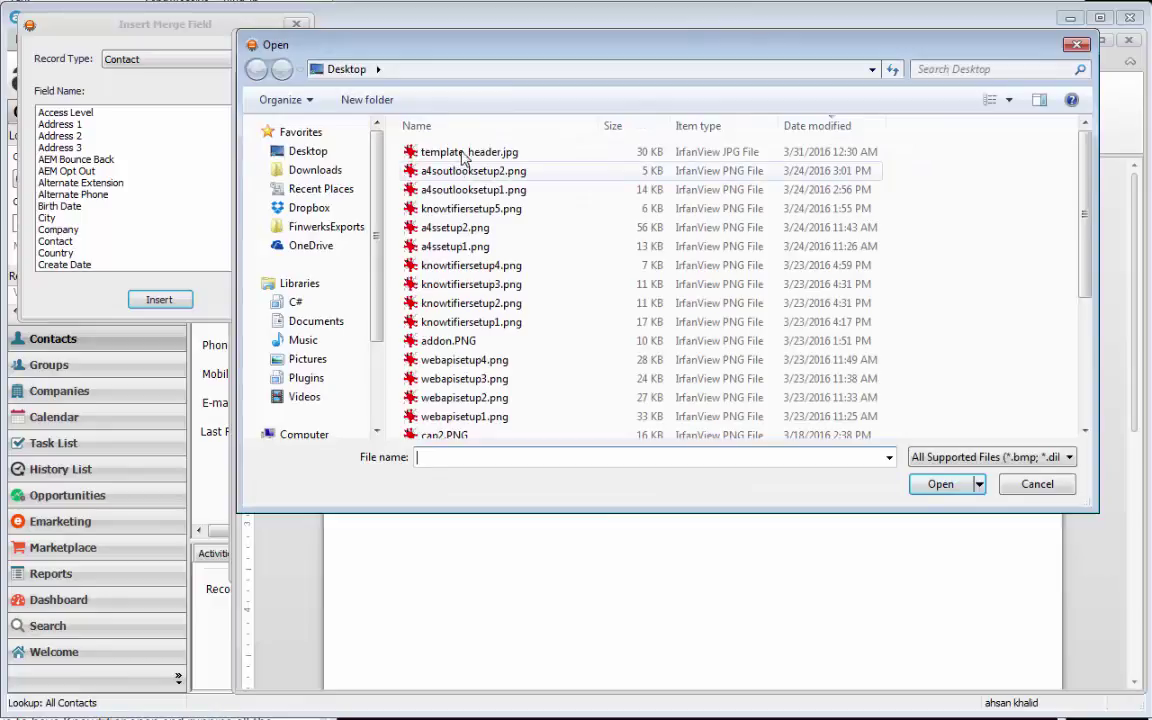
{"action": "double_click", "coordinate": [463, 154]}
{"action": "left_click", "coordinate": [555, 411]}
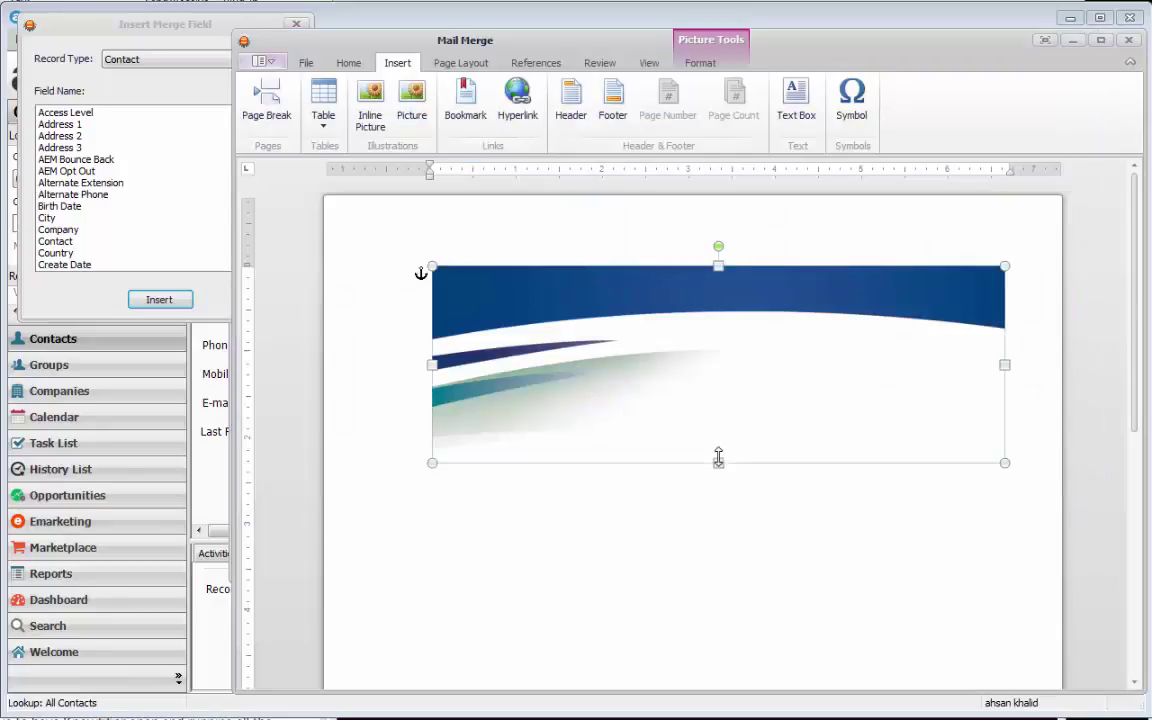
{"action": "left_click_drag", "start_coordinate": [719, 461], "coordinate": [686, 442]}
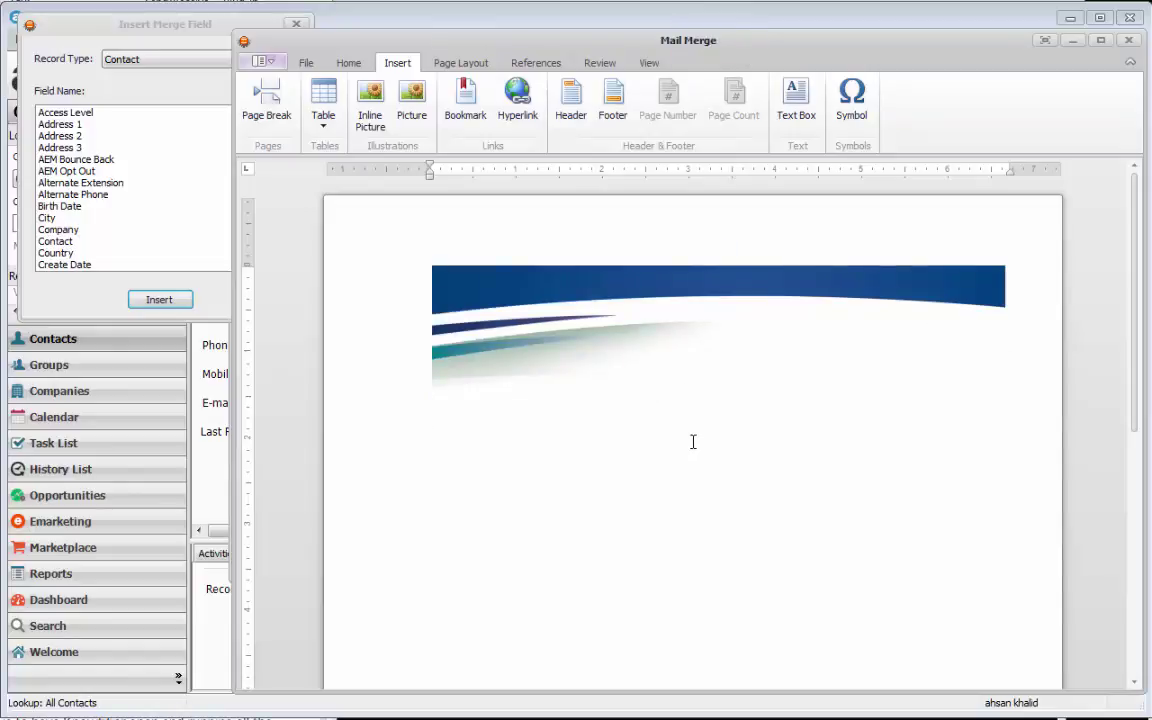
- Type the greeting 'Hello' followed by the Contact merge field
{"action": "type", "text": "Hello"}
{"action": "left_click", "coordinate": [79, 230]}
{"action": "scroll", "coordinate": [82, 235], "scroll_direction": "down", "scroll_amount": 3}
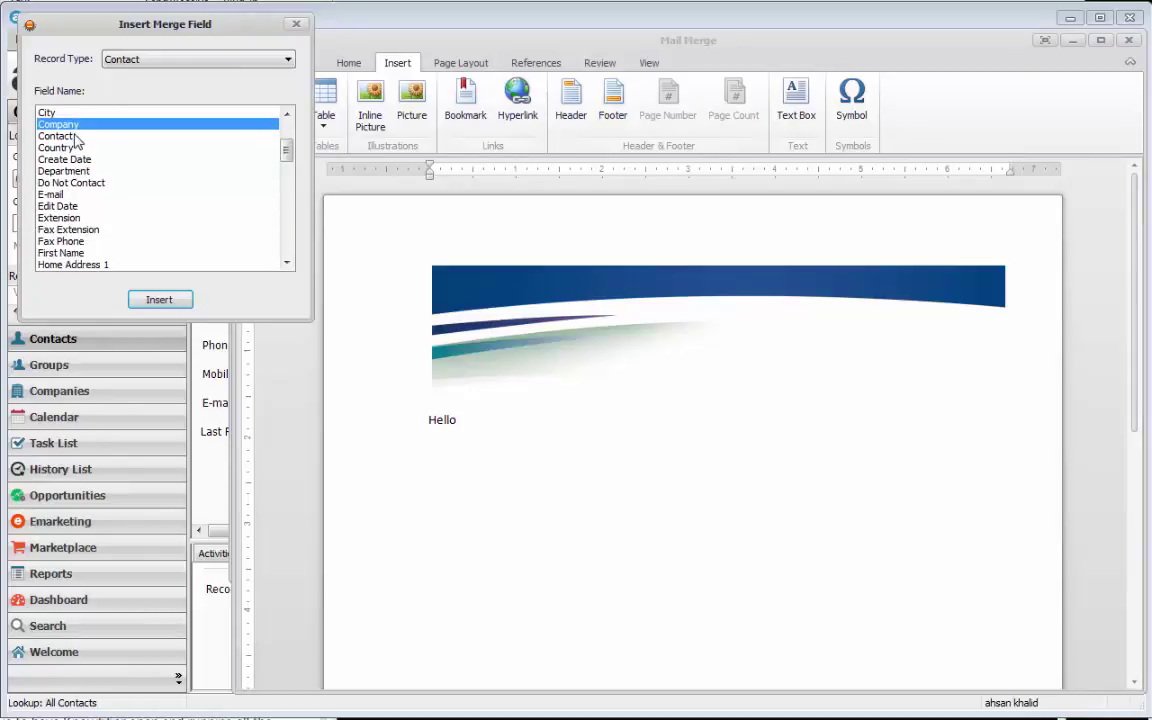
{"action": "left_click", "coordinate": [71, 136]}
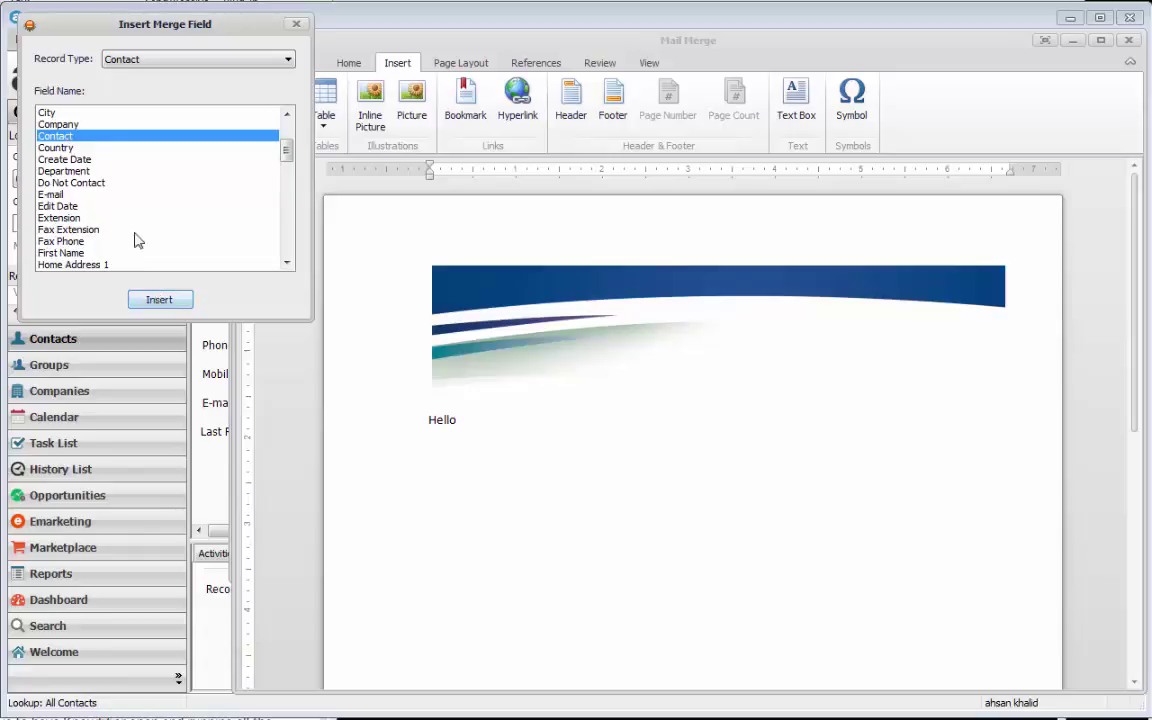
{"action": "double_click", "coordinate": [100, 143]}
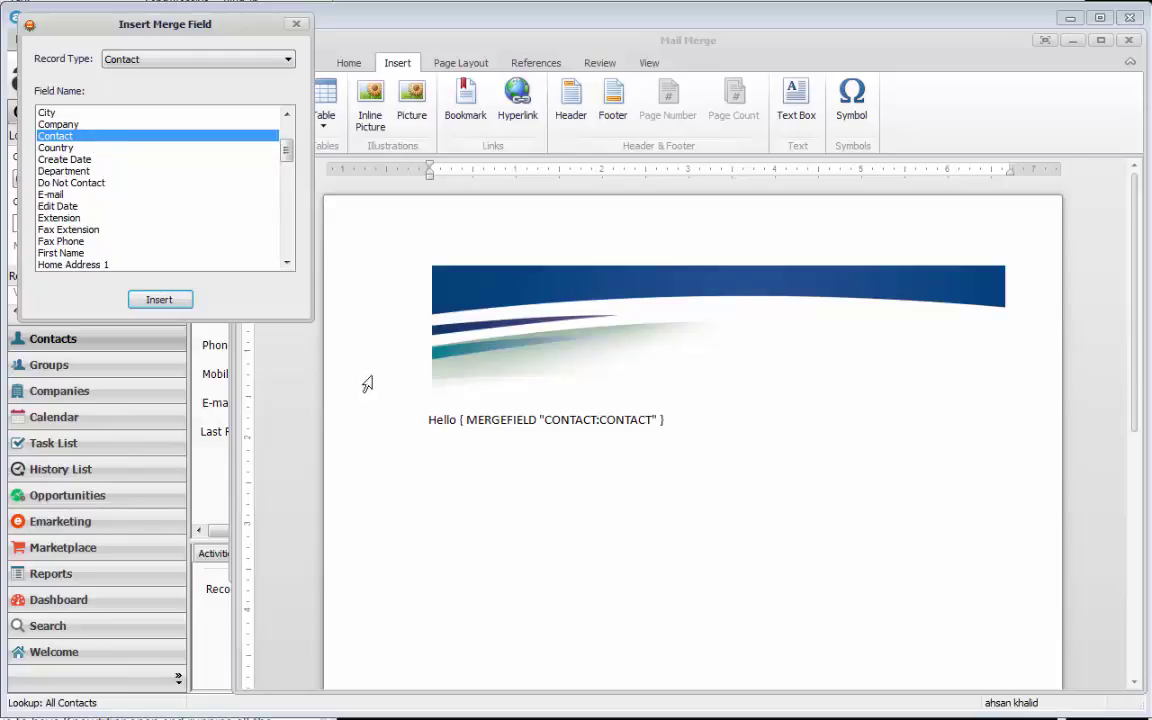
{"action": "left_click", "coordinate": [693, 430]}
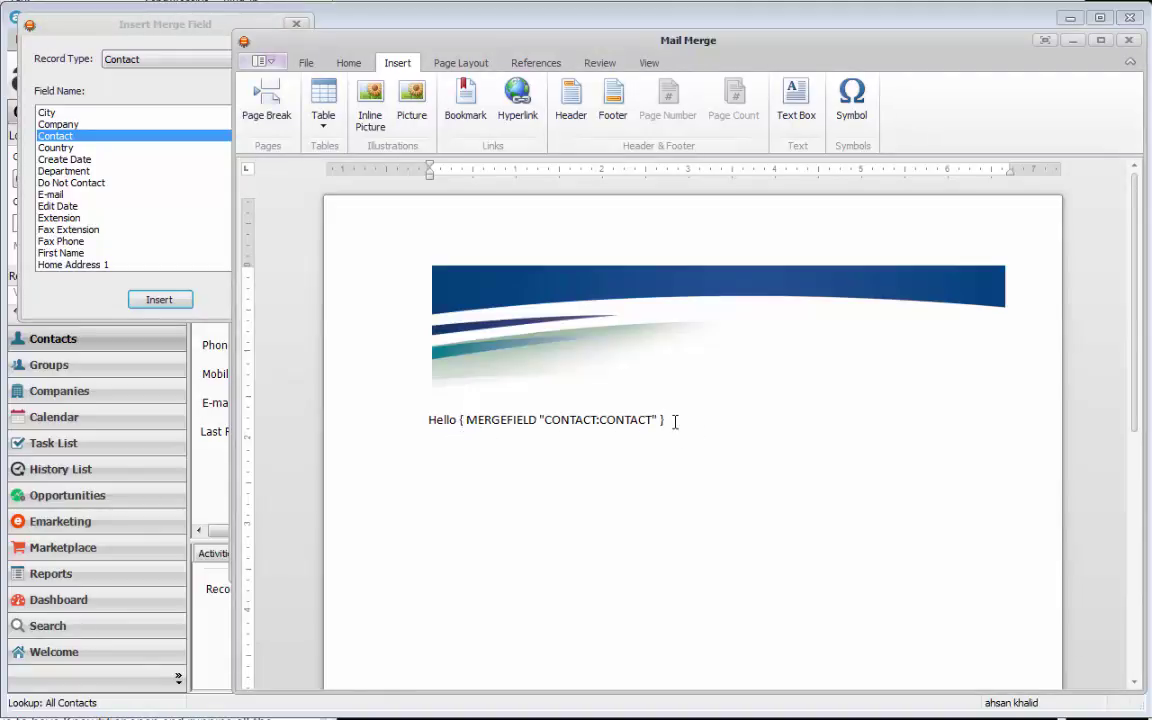
{"action": "left_click", "coordinate": [611, 420]}
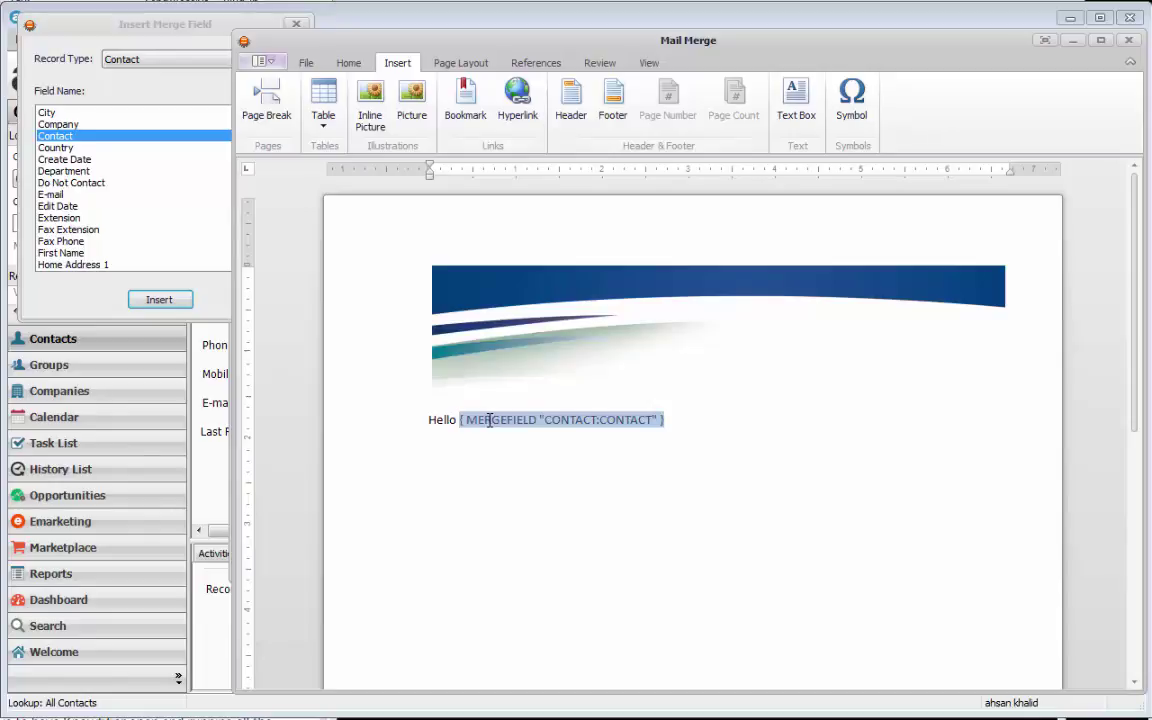
{"action": "left_click", "coordinate": [746, 432]}
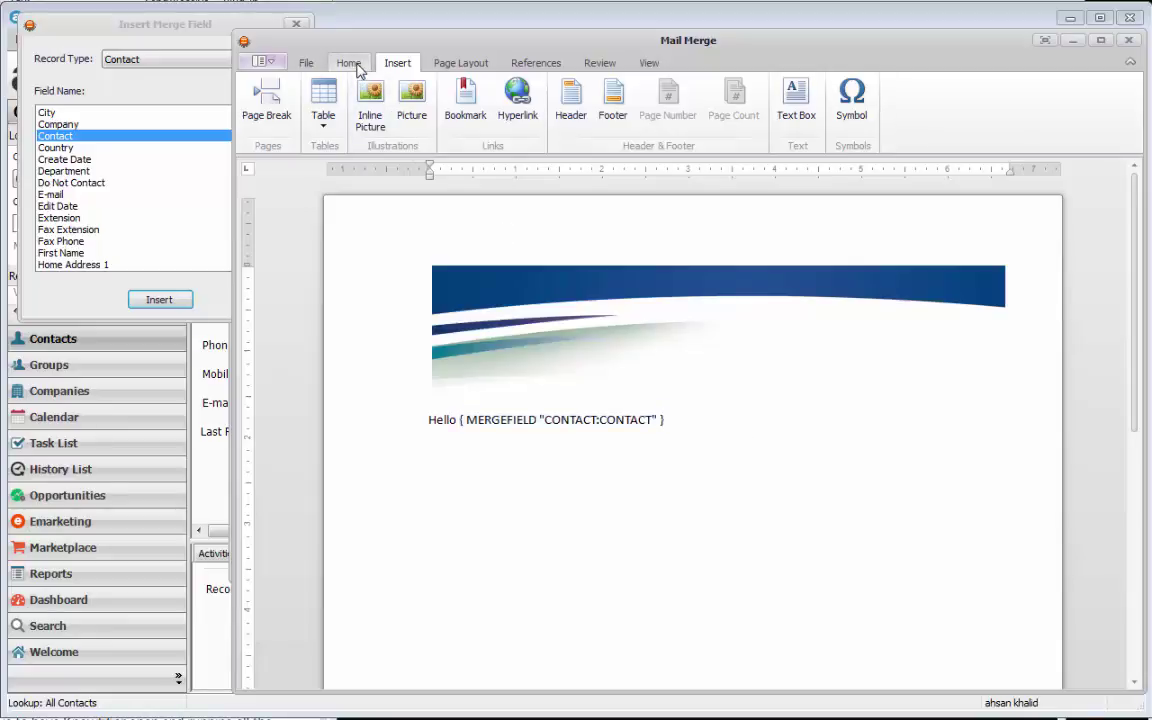
{"action": "left_click", "coordinate": [352, 64]}
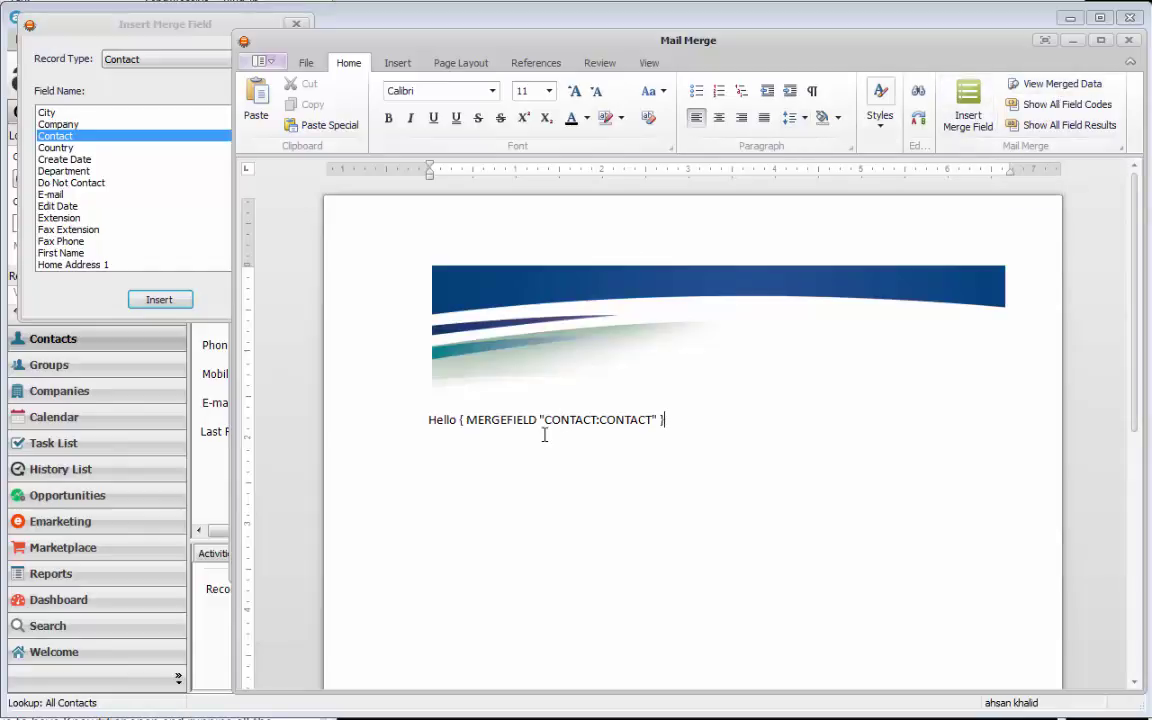
- Keep Contact as the record type, preview merged data with the real name, then show field codes
{"action": "left_click", "coordinate": [181, 62]}
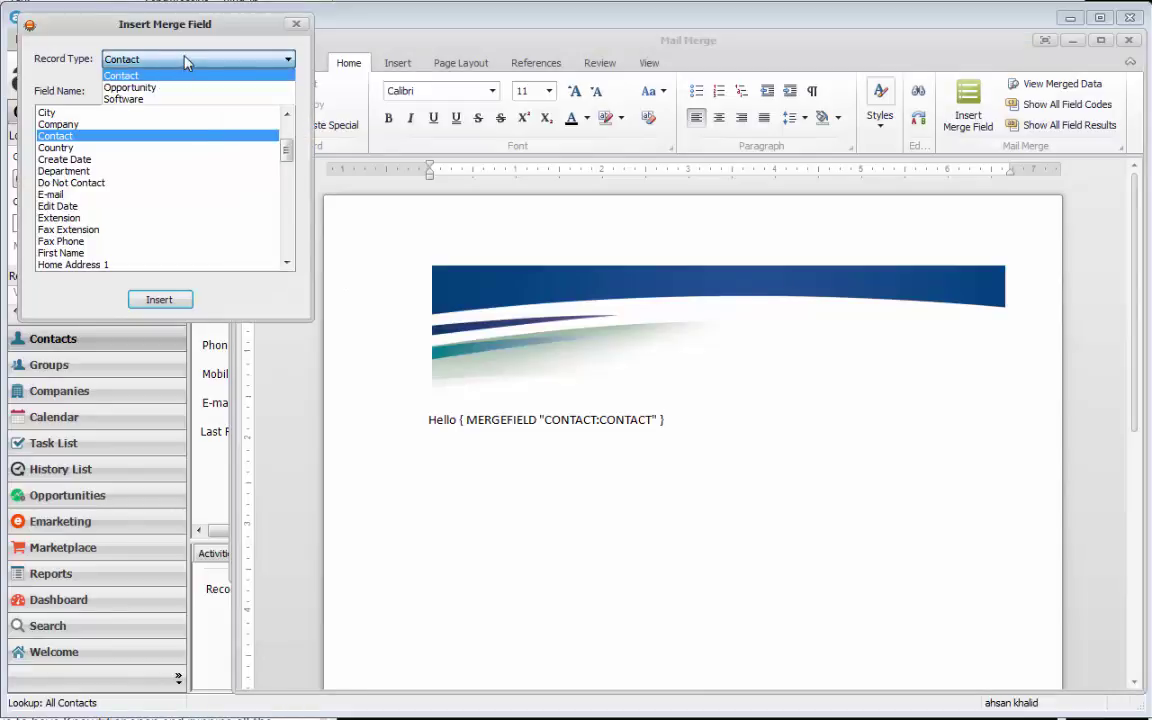
{"action": "left_click", "coordinate": [185, 61]}
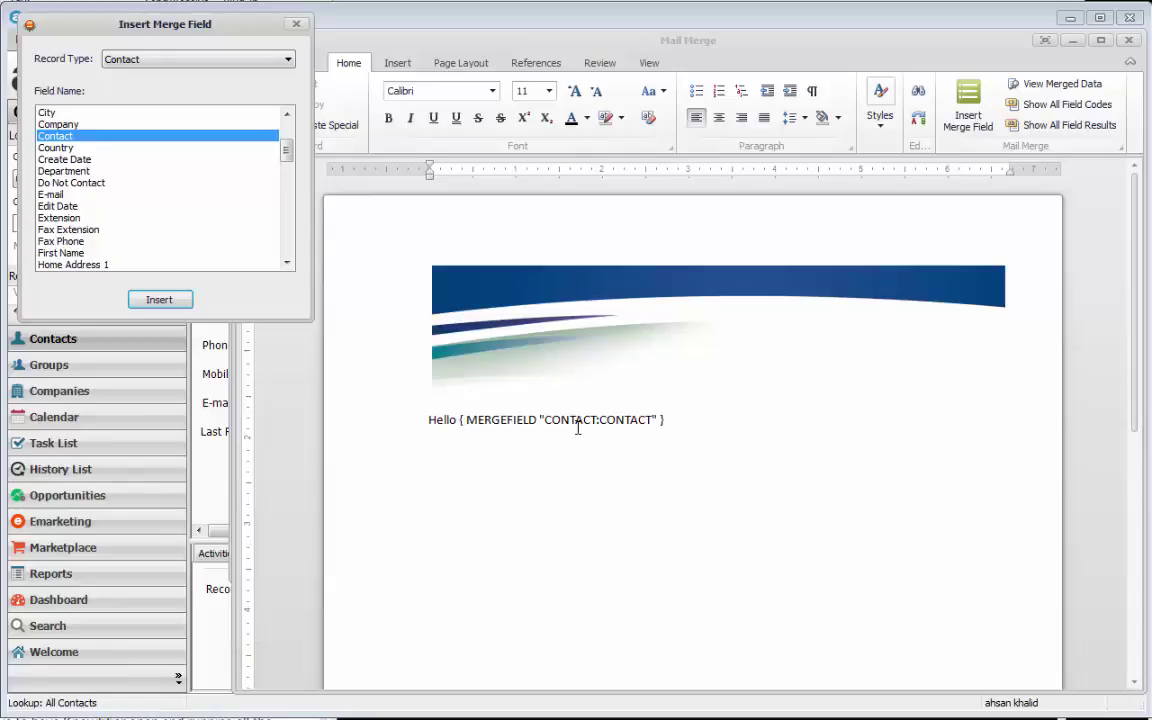
{"action": "left_click", "coordinate": [185, 61]}
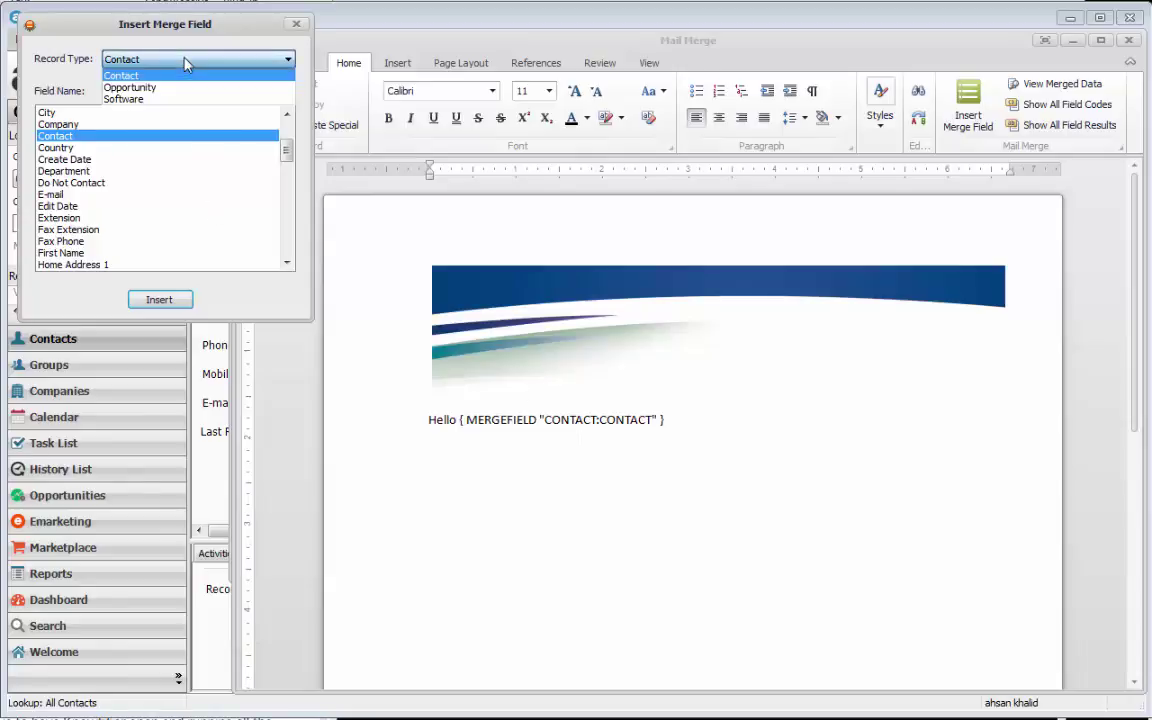
{"action": "left_click", "coordinate": [185, 63]}
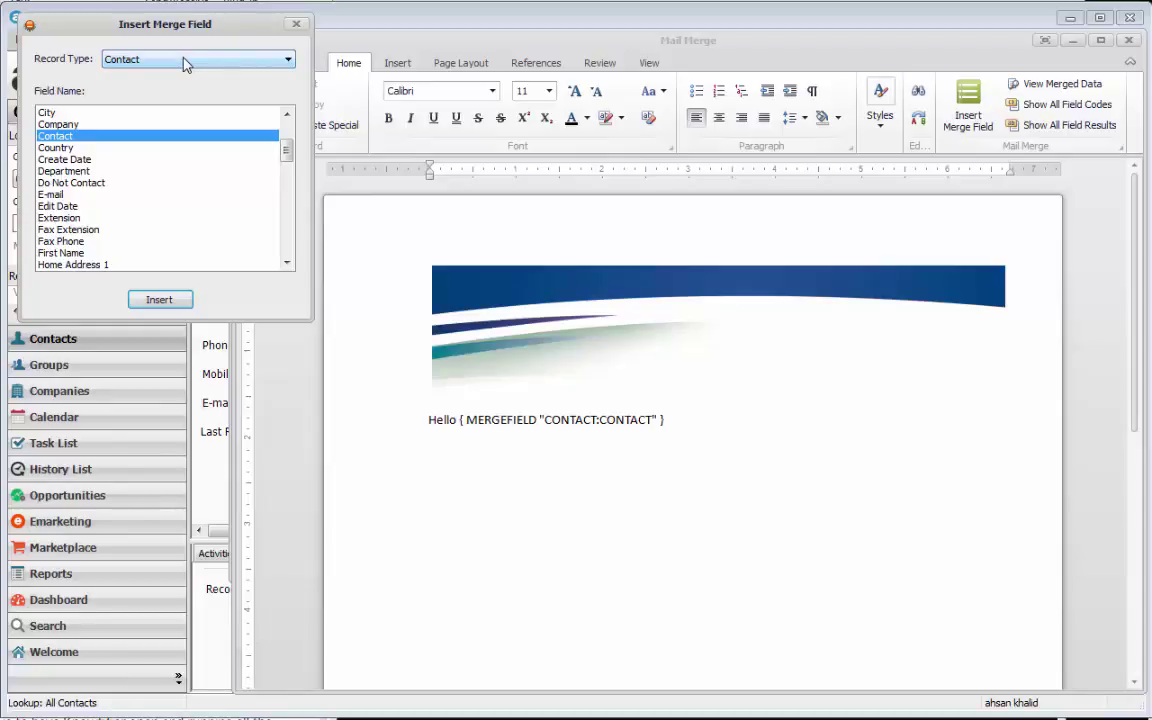
{"action": "left_click", "coordinate": [1064, 85]}
{"action": "left_click", "coordinate": [1064, 85]}
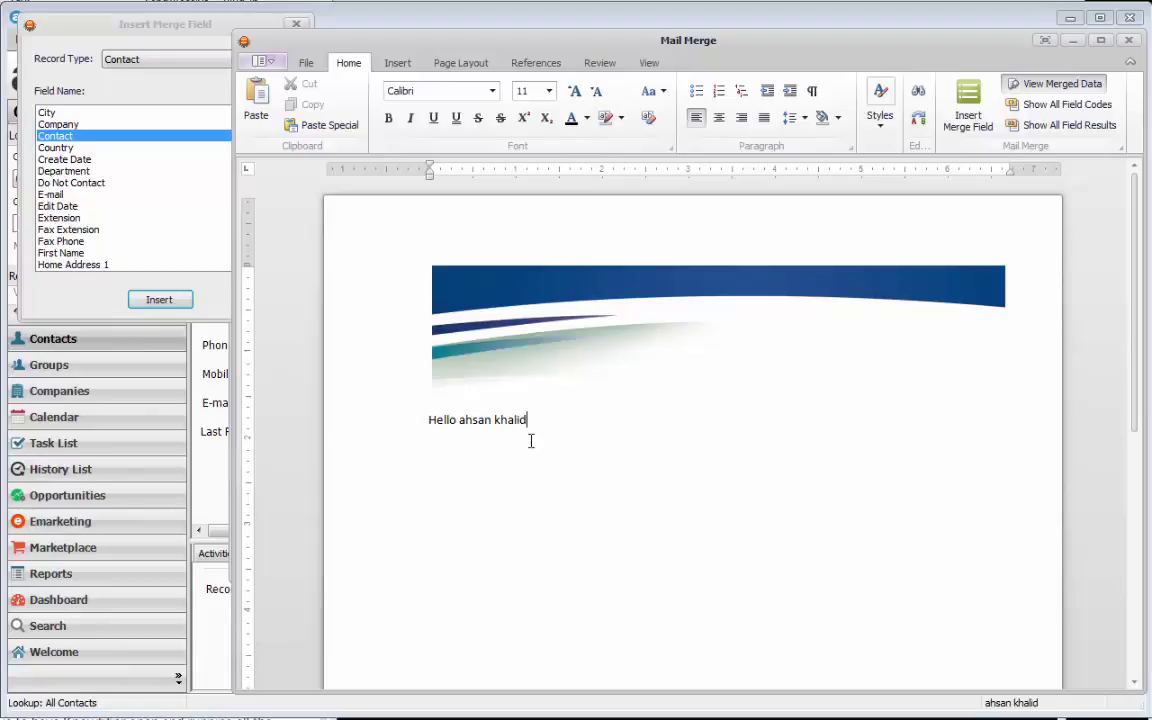
{"action": "left_click", "coordinate": [1025, 88]}
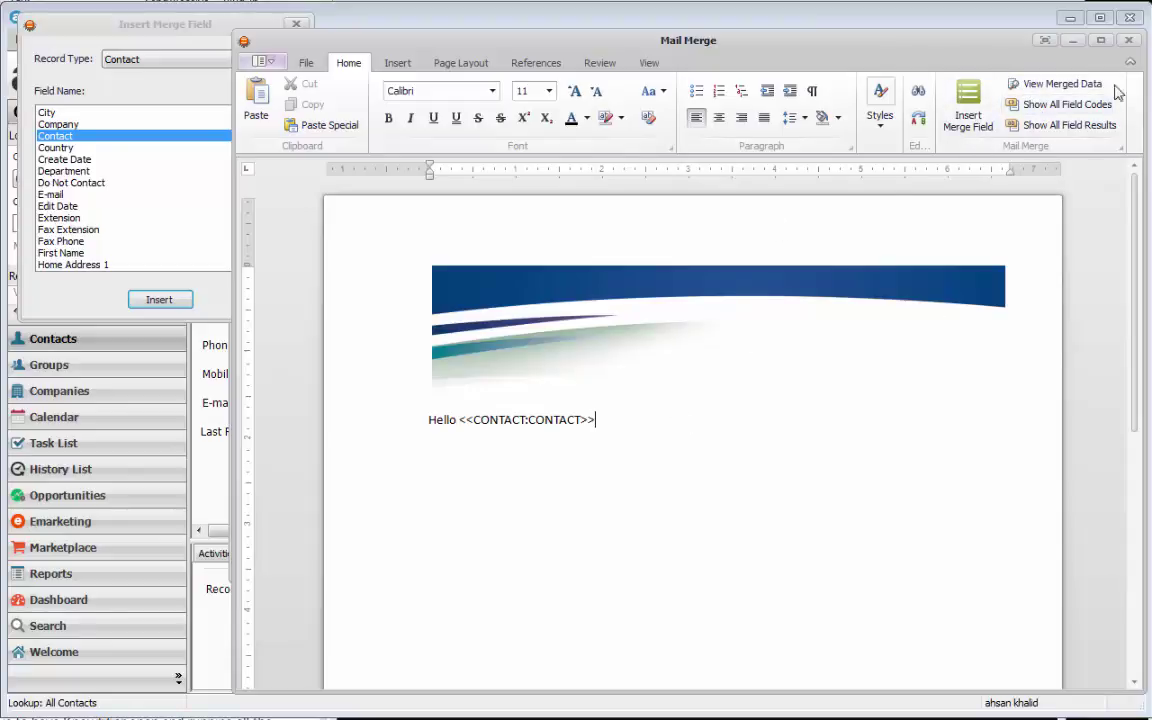
{"action": "left_click", "coordinate": [995, 104]}
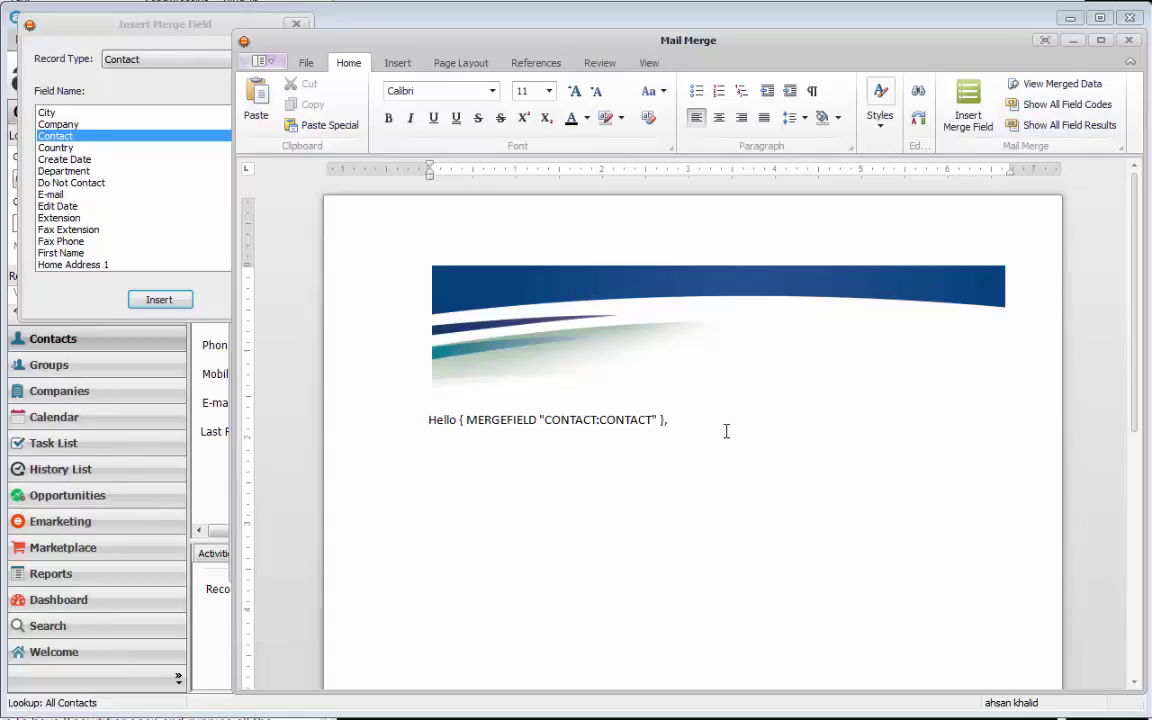
- On a new line, type 'Your contract is coming up for renewal soon. Your renewal date is:'
{"action": "key", "text": "Return"}
{"action": "type", "text": "Your contract is coming up for "}
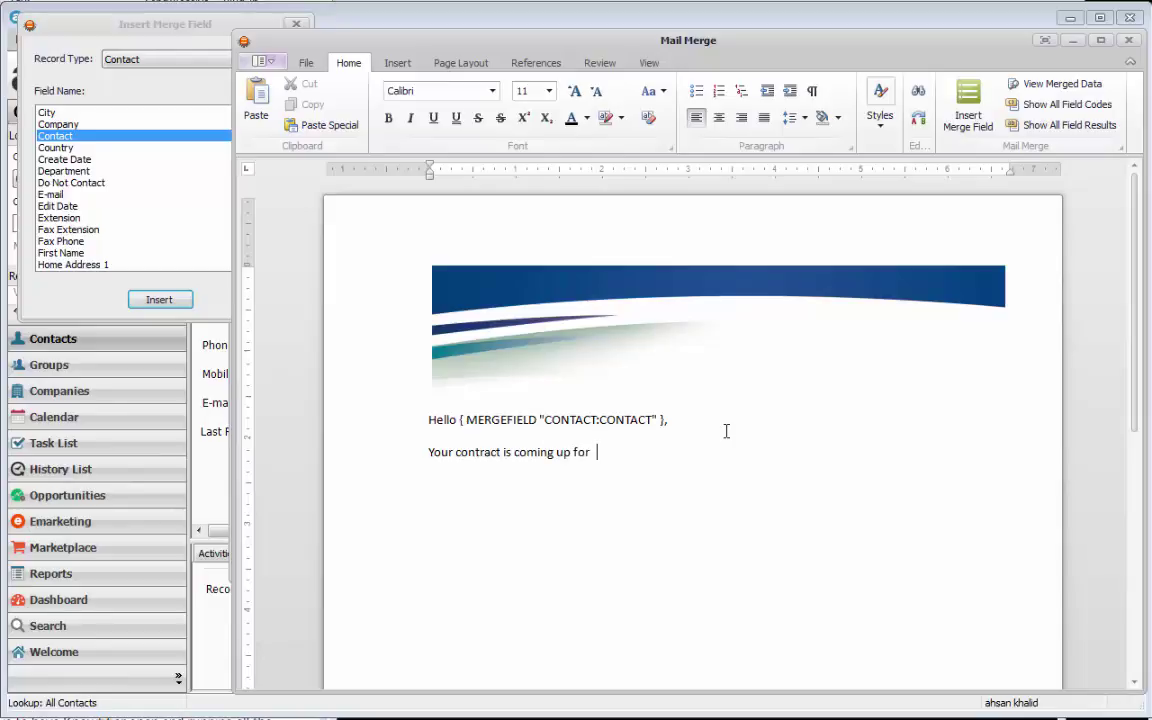
{"action": "type", "text": "renewal soon. Your renre"}
{"action": "key", "text": "BackSpace"}
{"action": "key", "text": "BackSpace"}
{"action": "type", "text": "ewal date is"}
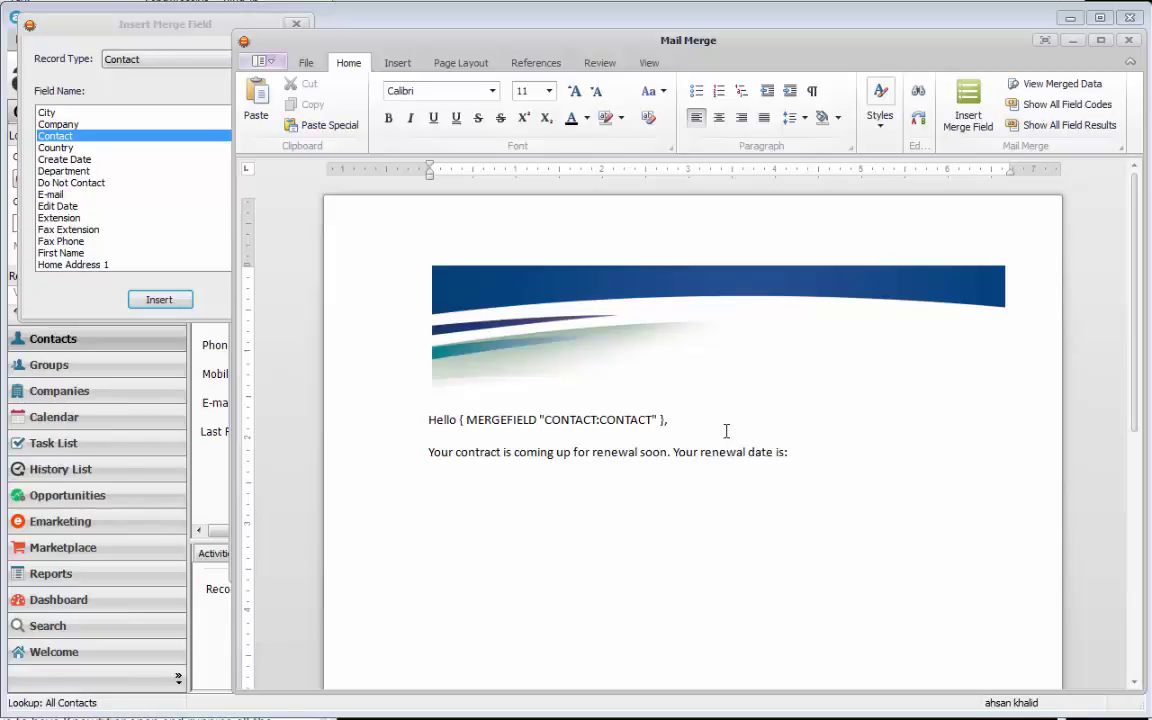
{"action": "type", "text": " :"}
{"action": "key", "text": "BackSpace"}
{"action": "key", "text": "BackSpace"}
{"action": "type", "text": ":"}
- Insert the Contact Renewal Date merge field after 'date is:'
{"action": "left_click", "coordinate": [160, 157]}
{"action": "scroll", "coordinate": [290, 190], "scroll_direction": "down", "scroll_amount": 1}
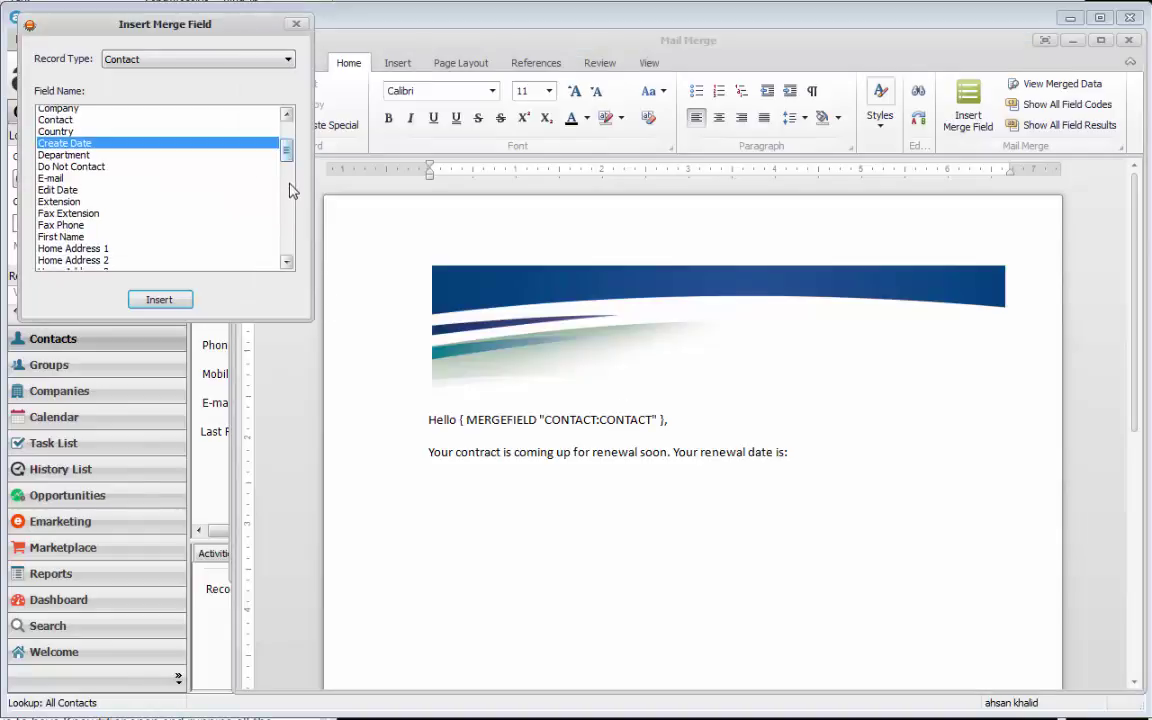
{"action": "scroll", "coordinate": [290, 200], "scroll_direction": "down", "scroll_amount": 15}
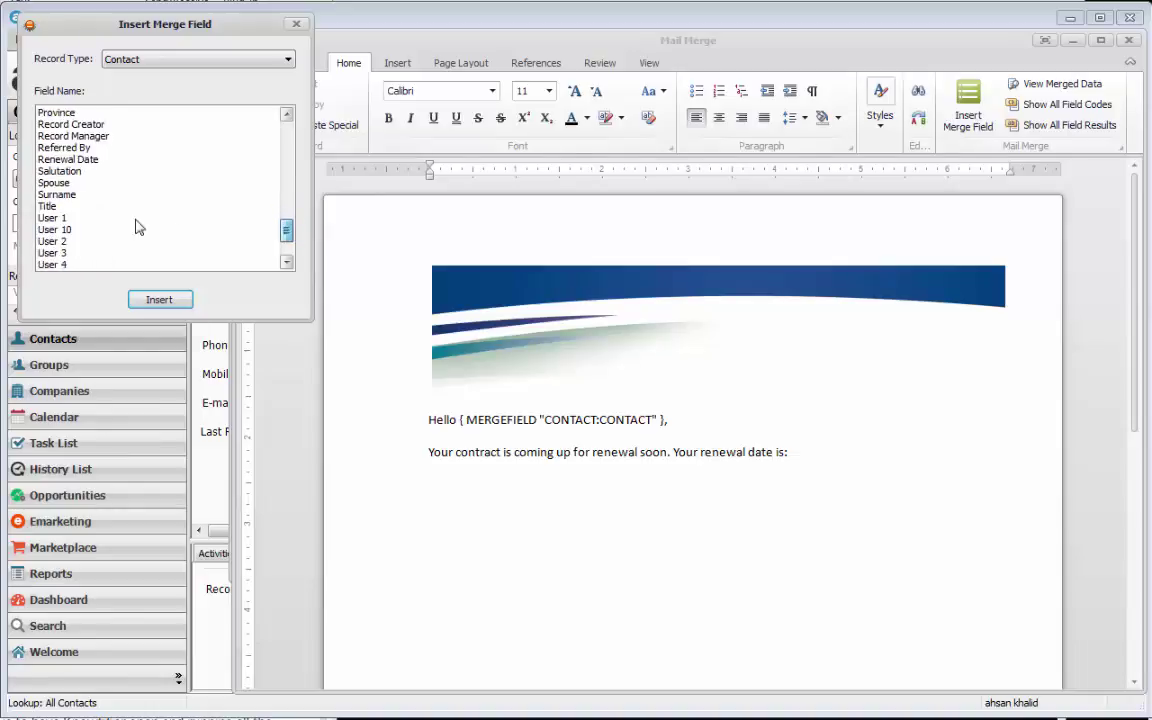
{"action": "left_click", "coordinate": [98, 160]}
{"action": "left_click", "coordinate": [152, 298]}
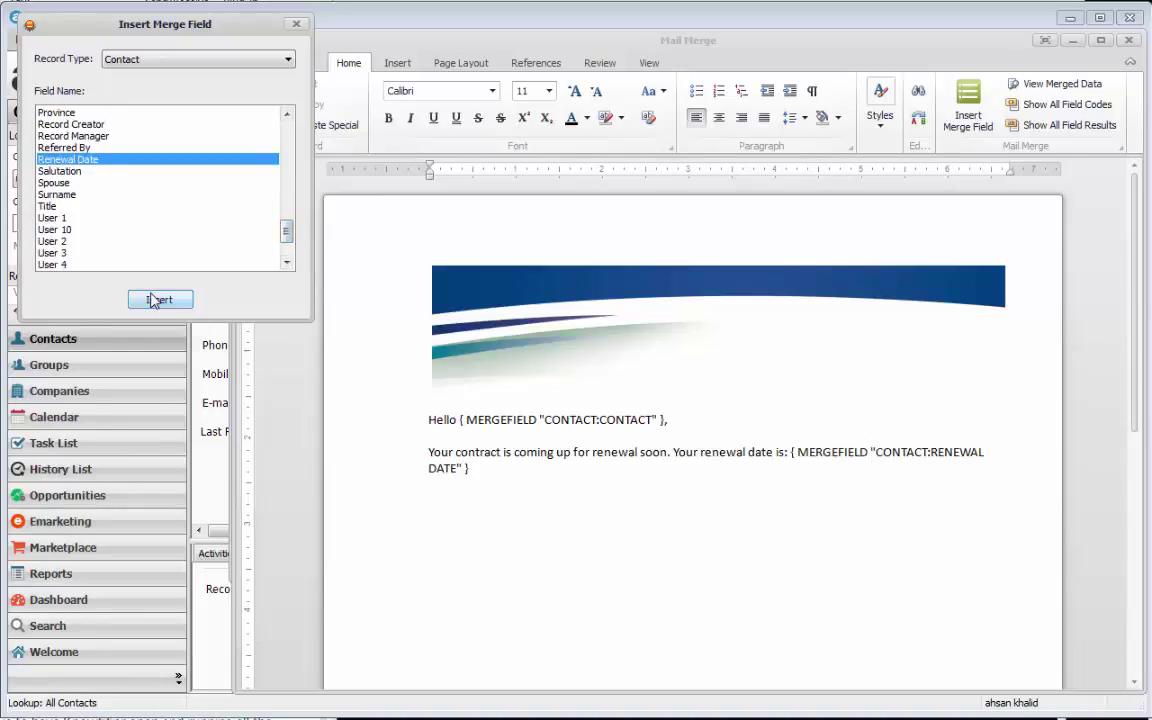
{"action": "left_click", "coordinate": [493, 466]}
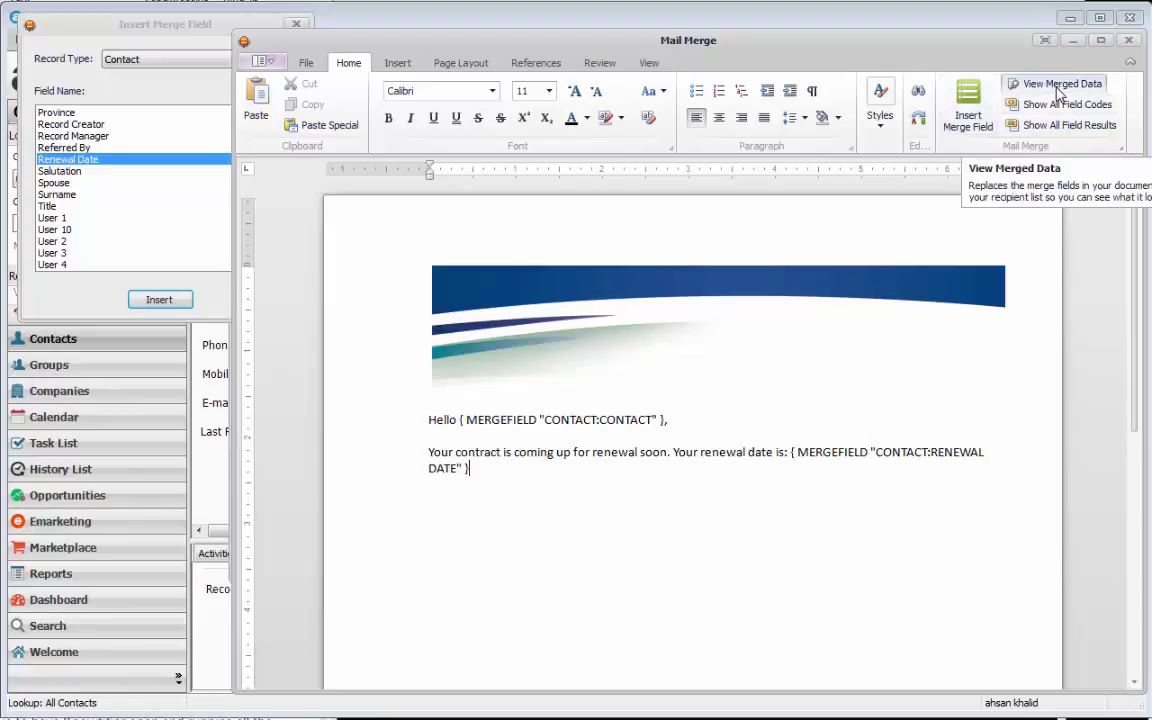
- Preview merged data and check the 3/31/2016 renewal date against the Act! contact record
{"action": "left_click", "coordinate": [1059, 88]}
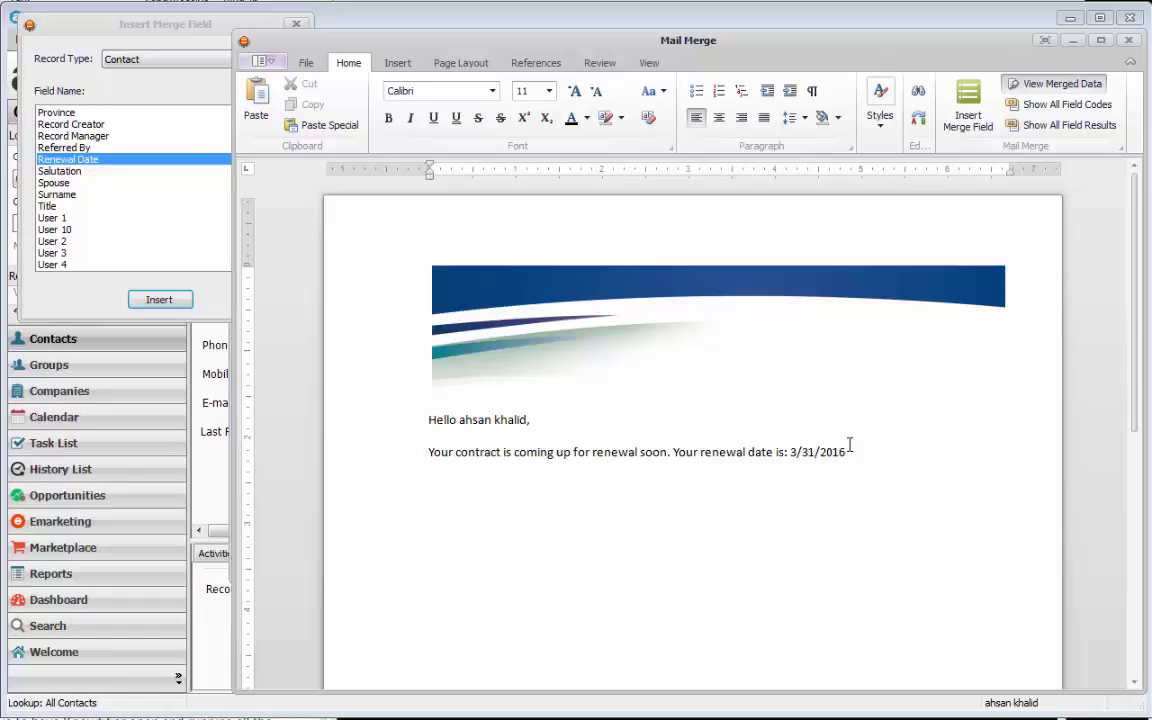
{"action": "left_click", "coordinate": [752, 3]}
{"action": "key", "text": "alt+Tab"}
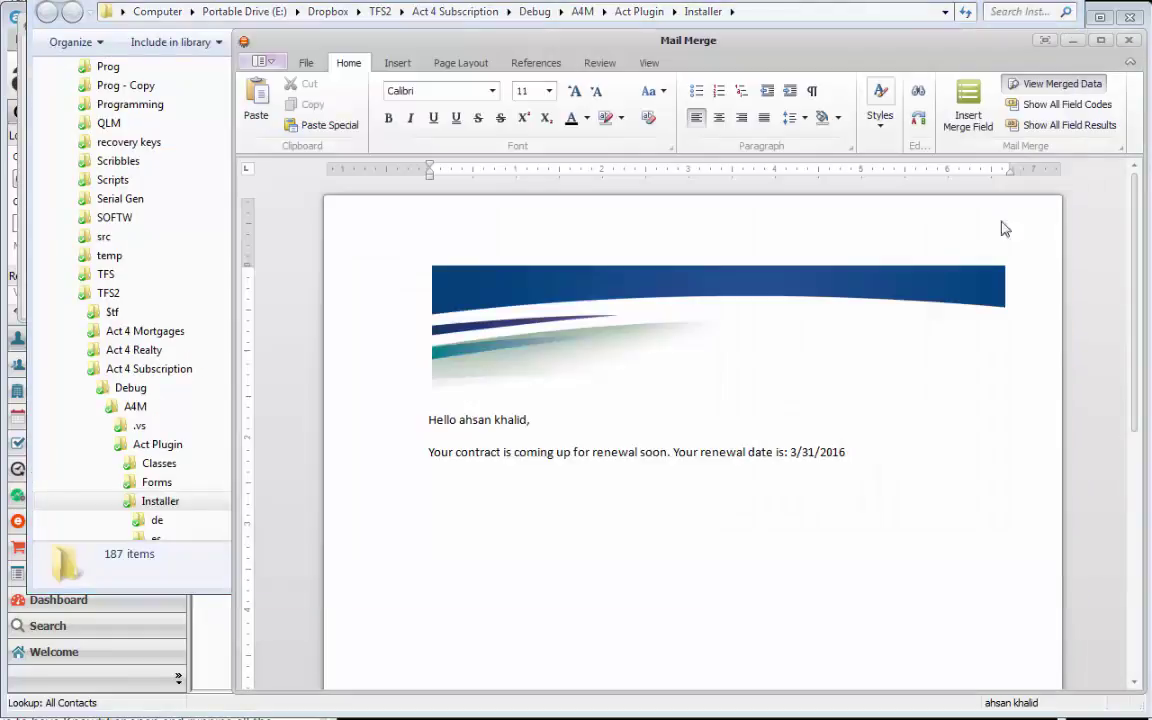
{"action": "left_click", "coordinate": [192, 600]}
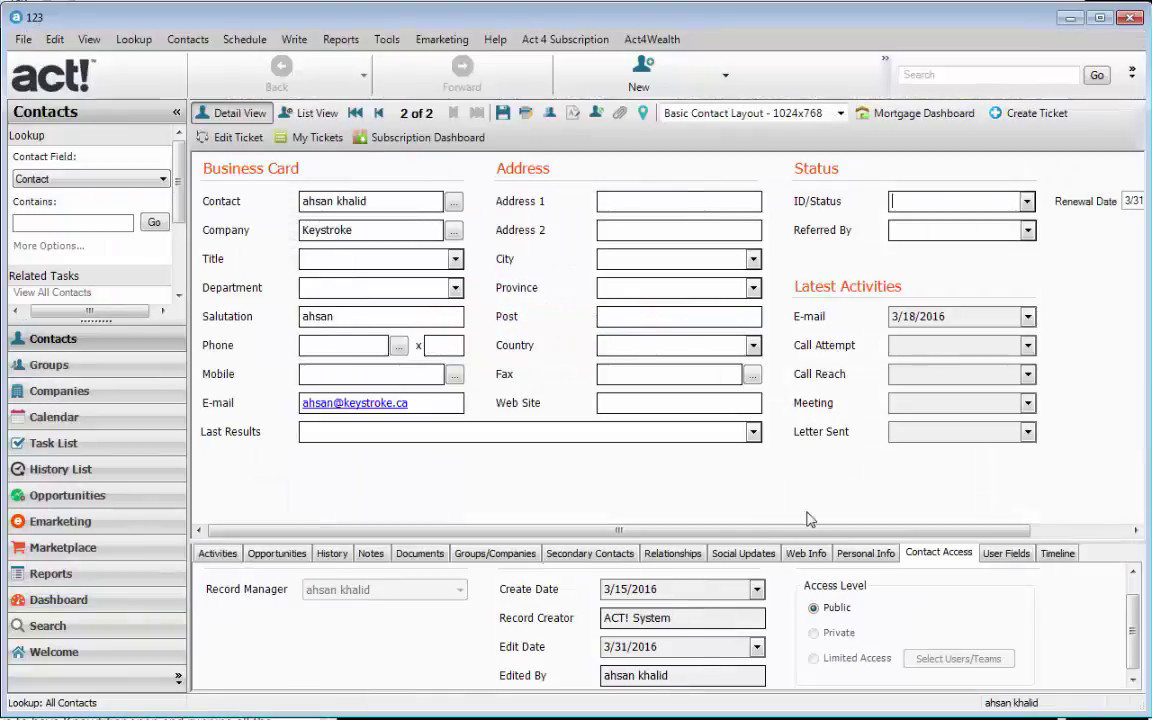
{"action": "left_click_drag", "start_coordinate": [871, 531], "coordinate": [985, 518]}
{"action": "left_click", "coordinate": [1067, 206]}
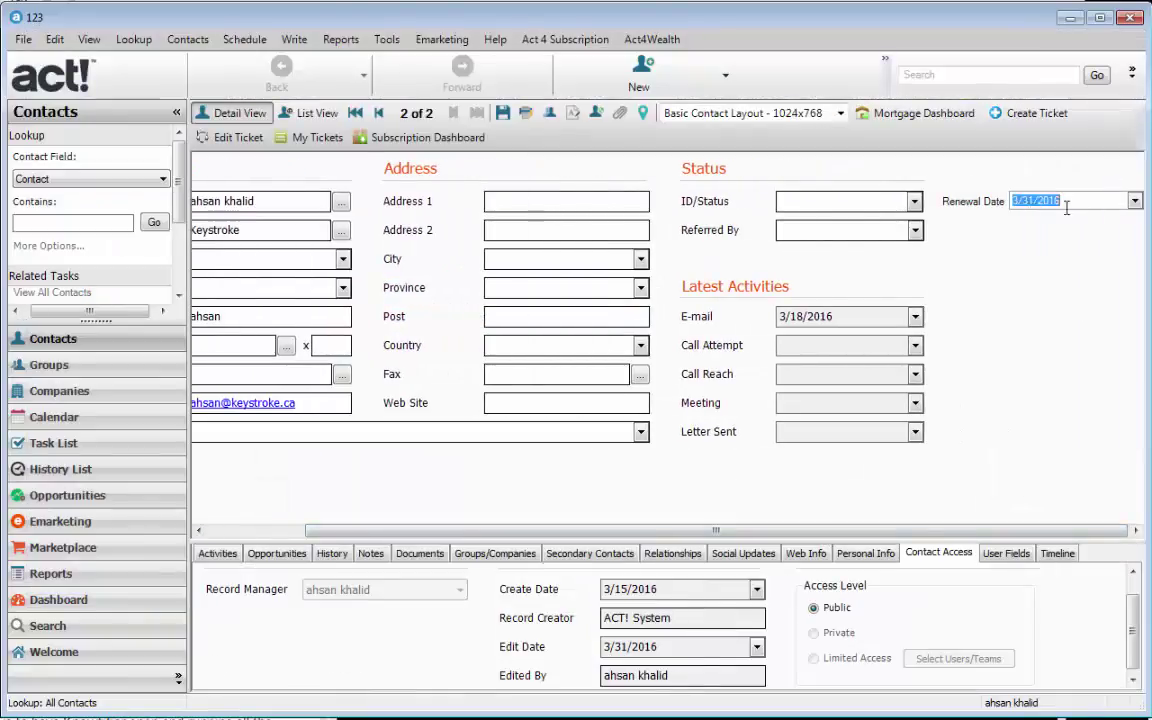
{"action": "left_click_drag", "start_coordinate": [1067, 207], "coordinate": [995, 213]}
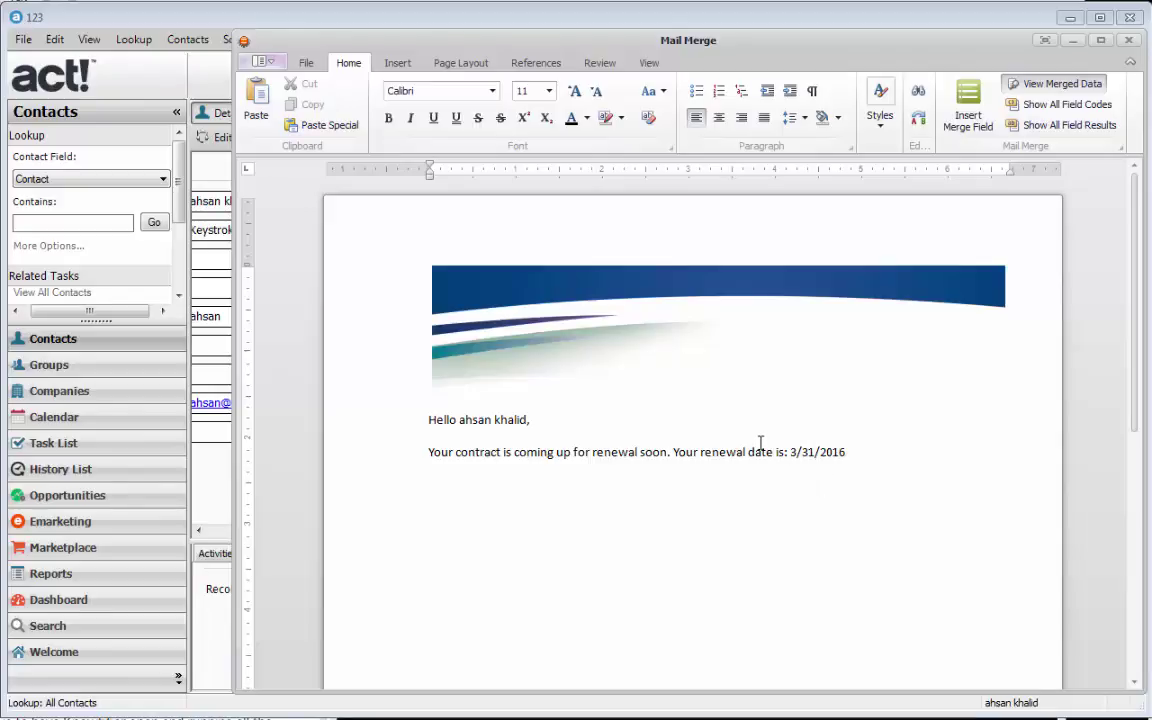
- Save the template as 'Renewal Notice' and exit the template editor, confirming with Yes
{"action": "left_click", "coordinate": [306, 63]}
{"action": "left_click", "coordinate": [462, 105]}
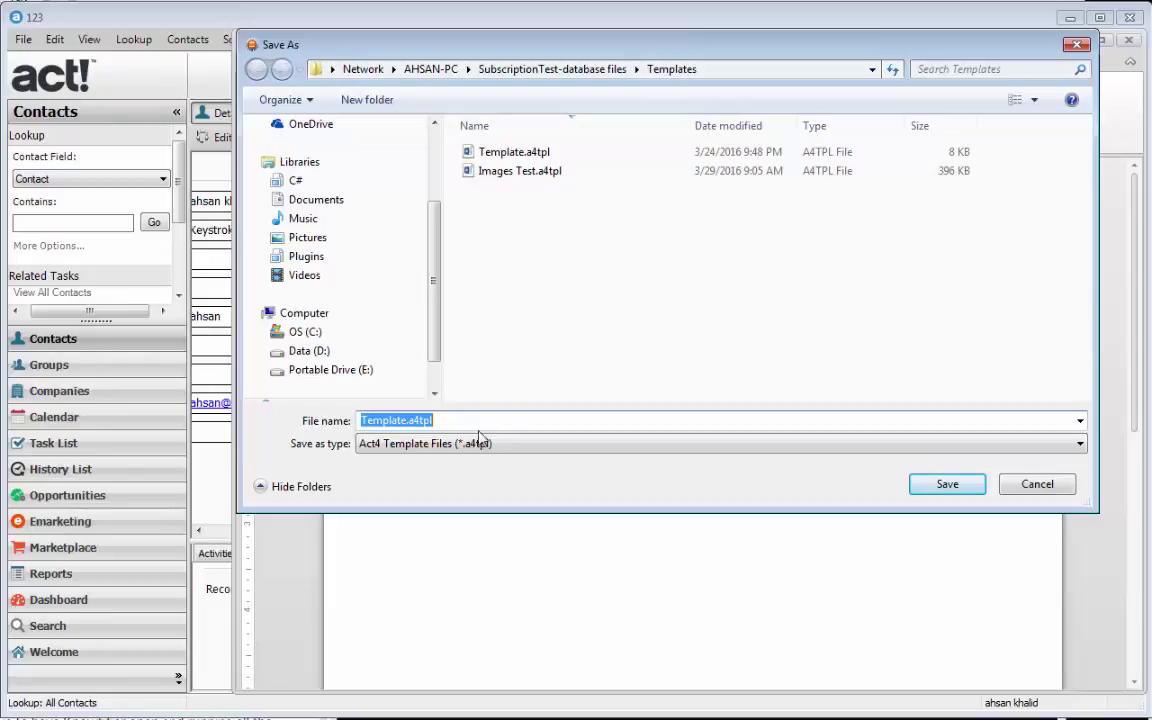
{"action": "left_click_drag", "start_coordinate": [478, 419], "coordinate": [353, 419]}
{"action": "type", "text": "Renewal "}
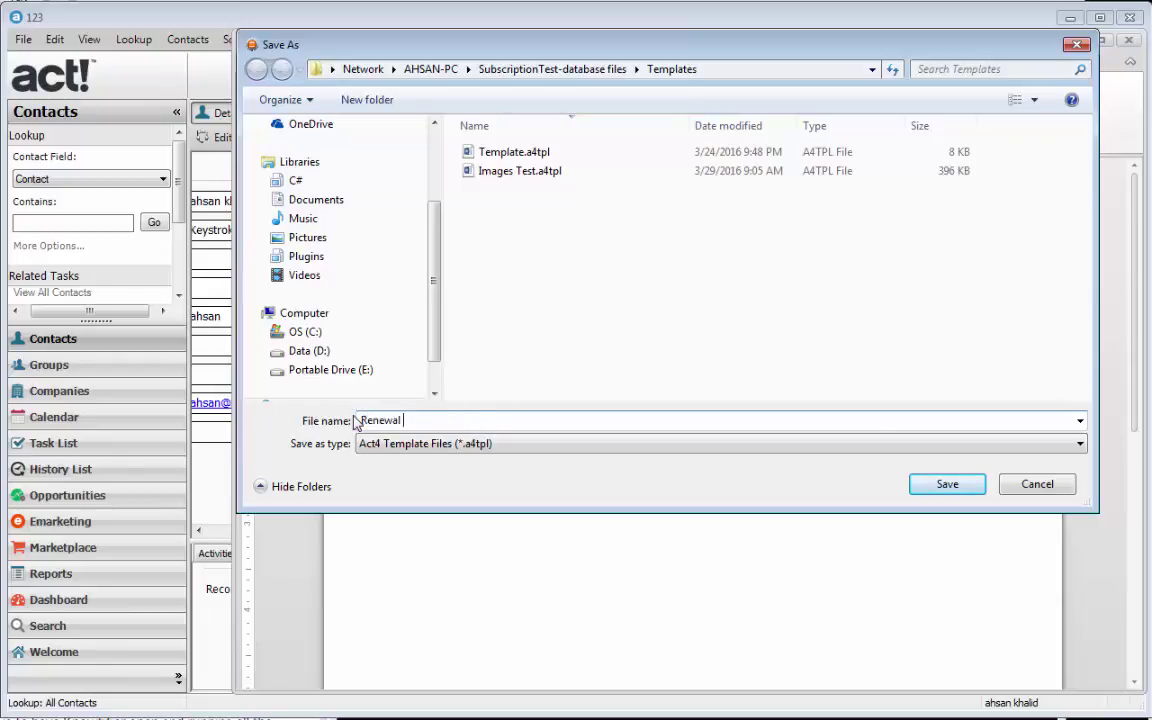
{"action": "type", "text": "Notice"}
{"action": "key", "text": "Return"}
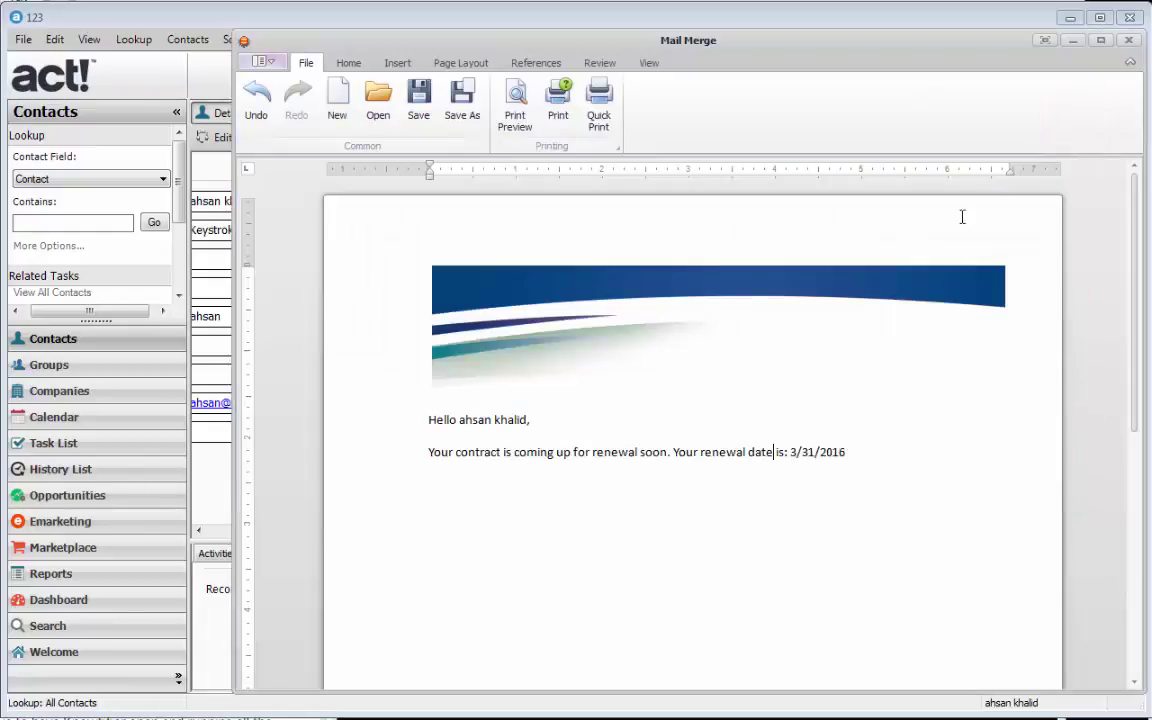
{"action": "left_click", "coordinate": [1131, 41]}
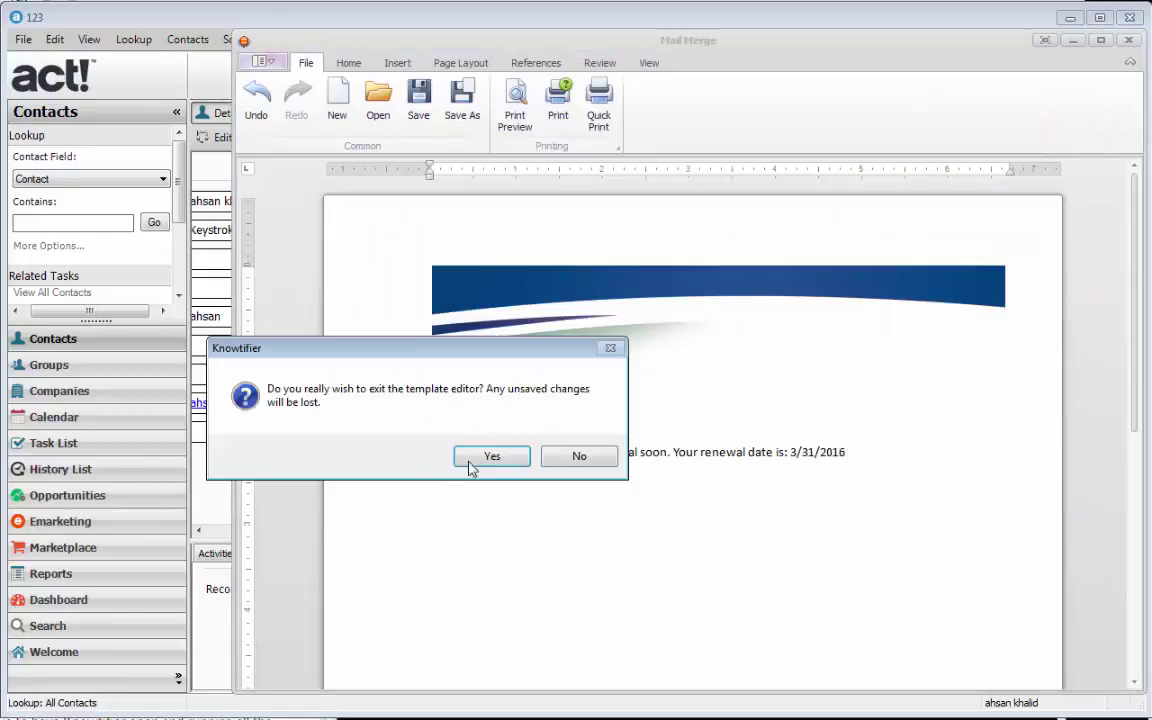
{"action": "left_click", "coordinate": [474, 460]}
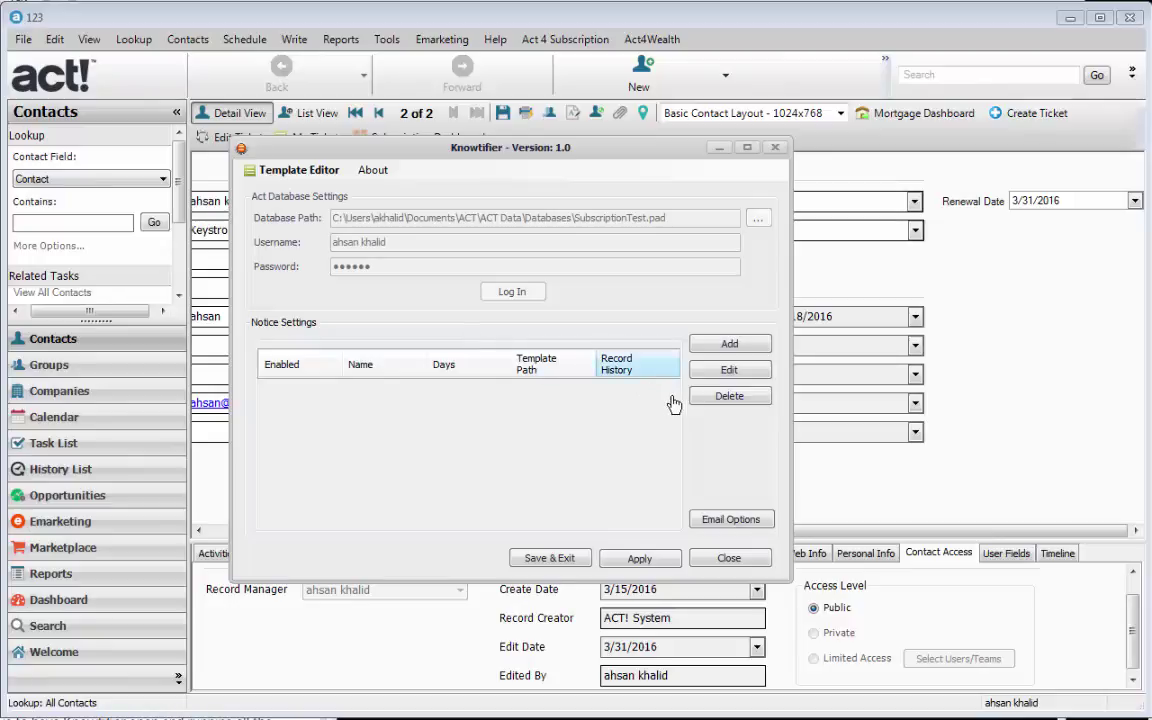
- Add a new notice and name it 'Renewal Notice'
{"action": "left_click", "coordinate": [720, 345]}
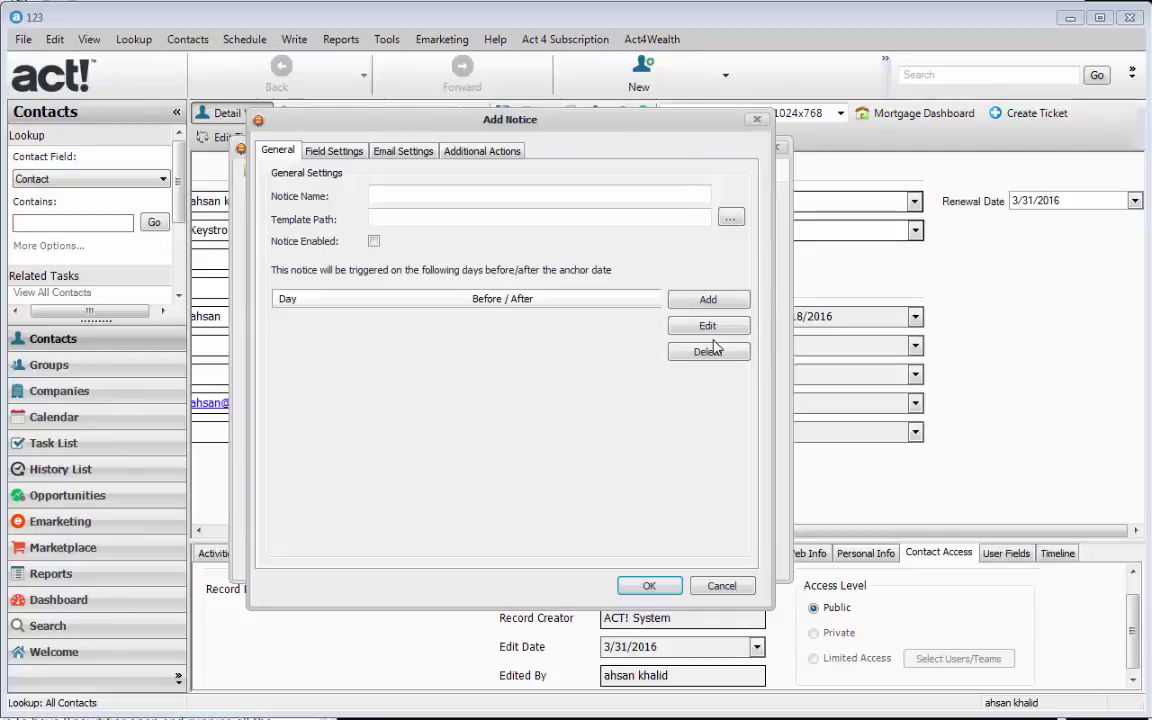
{"action": "left_click", "coordinate": [440, 193]}
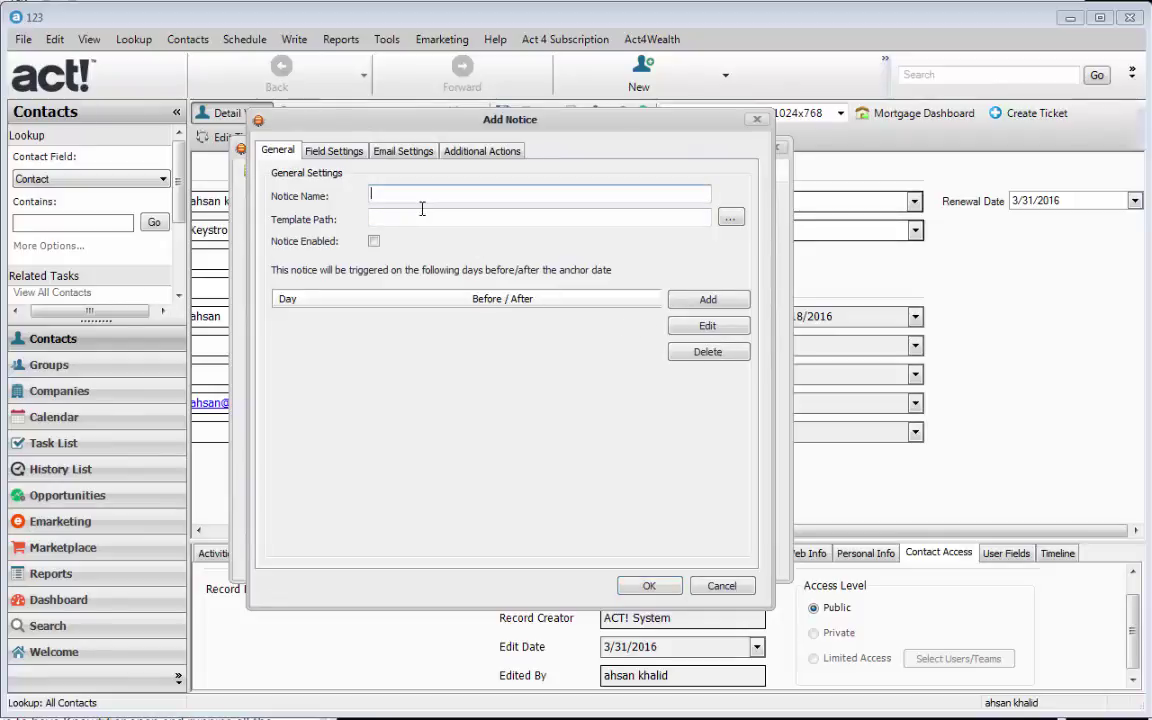
{"action": "type", "text": "Renewal Notice"}
{"action": "key", "text": "Tab"}
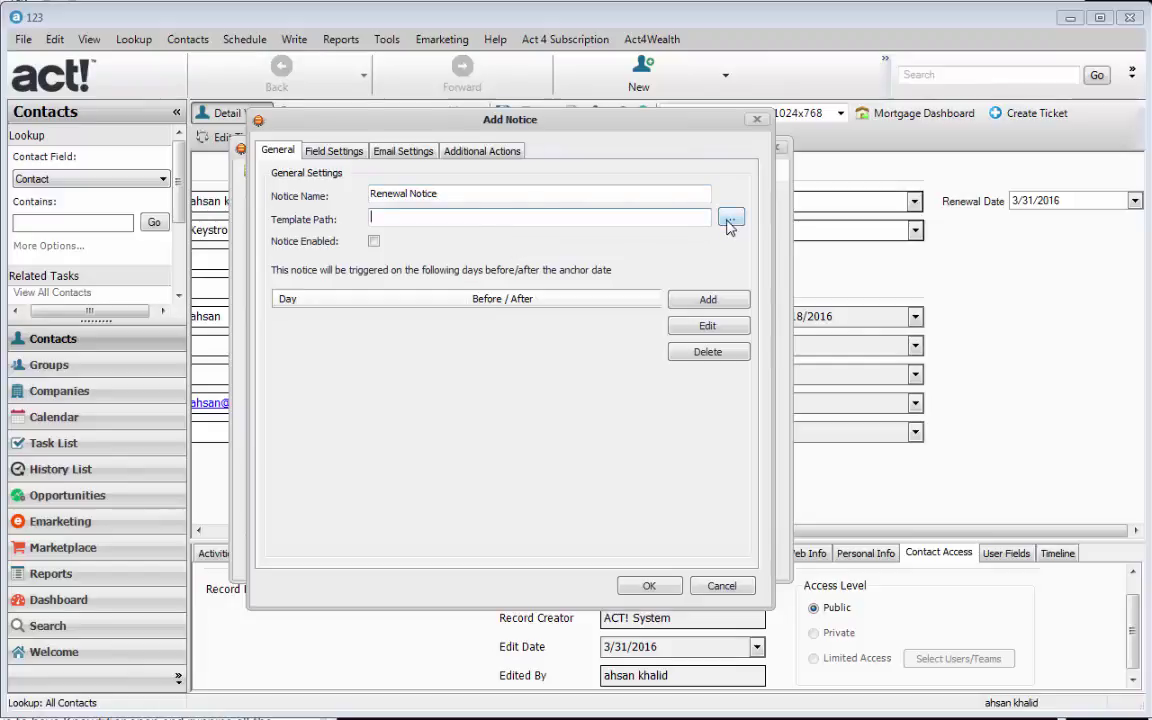
- Attach the Renewal Notice.a4tpl template and enable the notice
{"action": "left_click", "coordinate": [729, 220]}
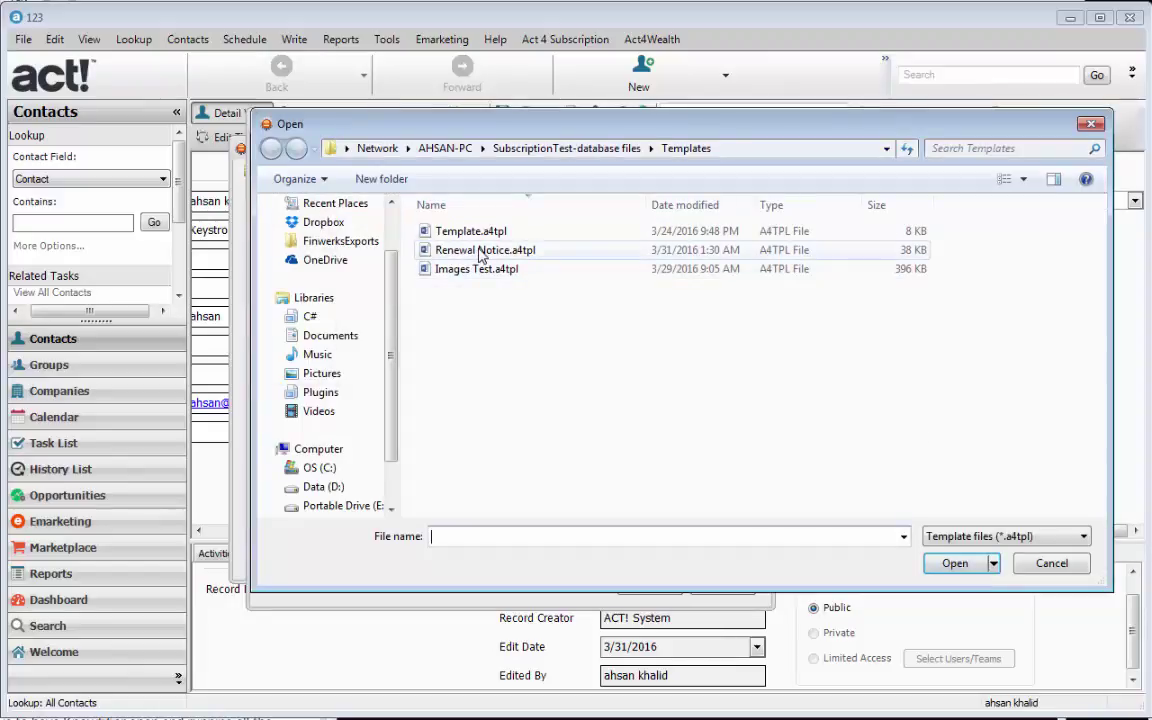
{"action": "left_click", "coordinate": [487, 250]}
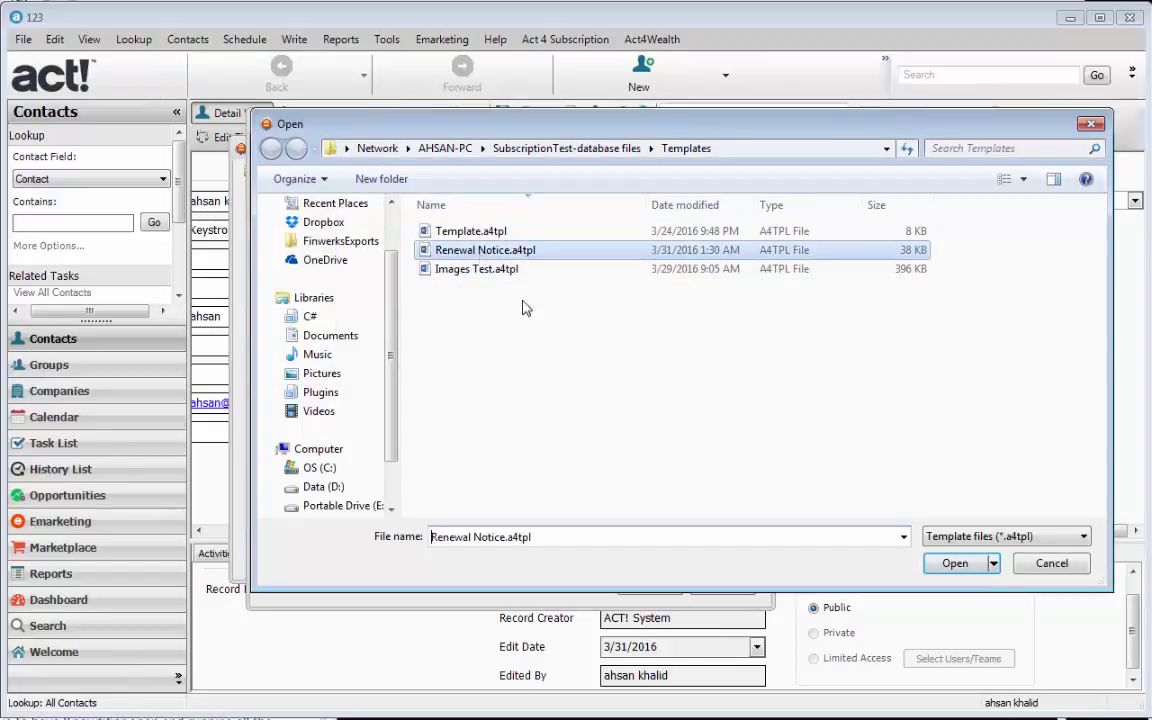
{"action": "left_click", "coordinate": [953, 564]}
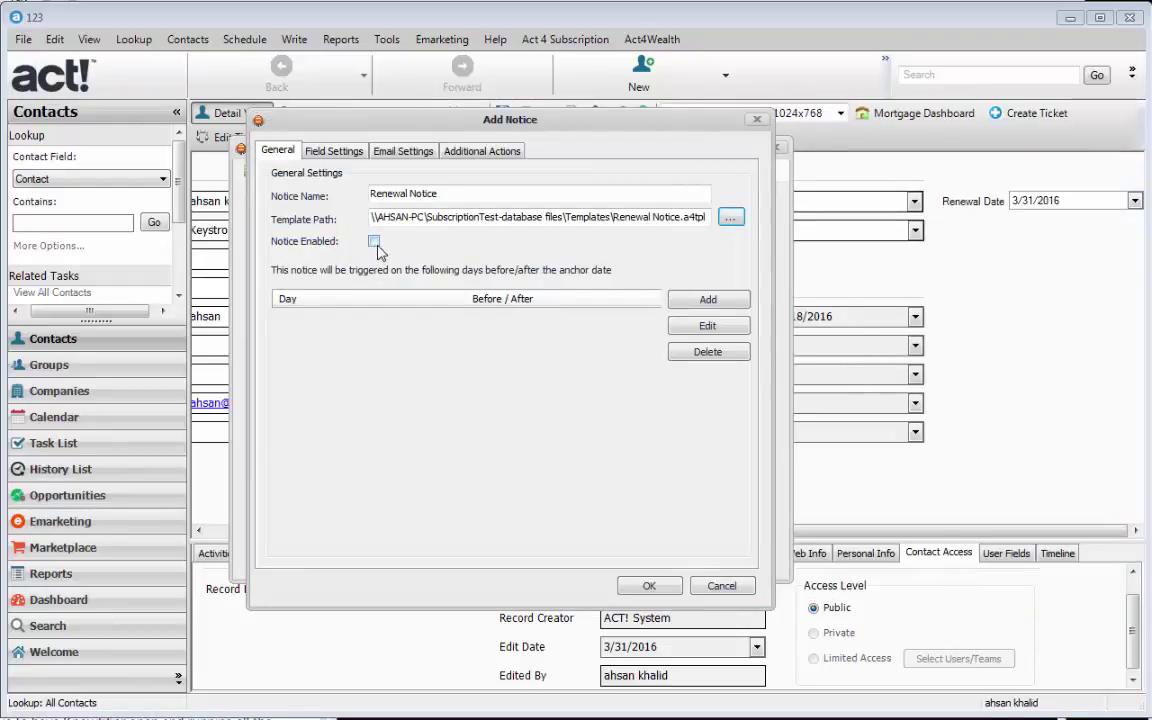
{"action": "left_click", "coordinate": [374, 241]}
- Add a trigger at 30 days Before the anchor date
{"action": "left_click", "coordinate": [703, 302]}
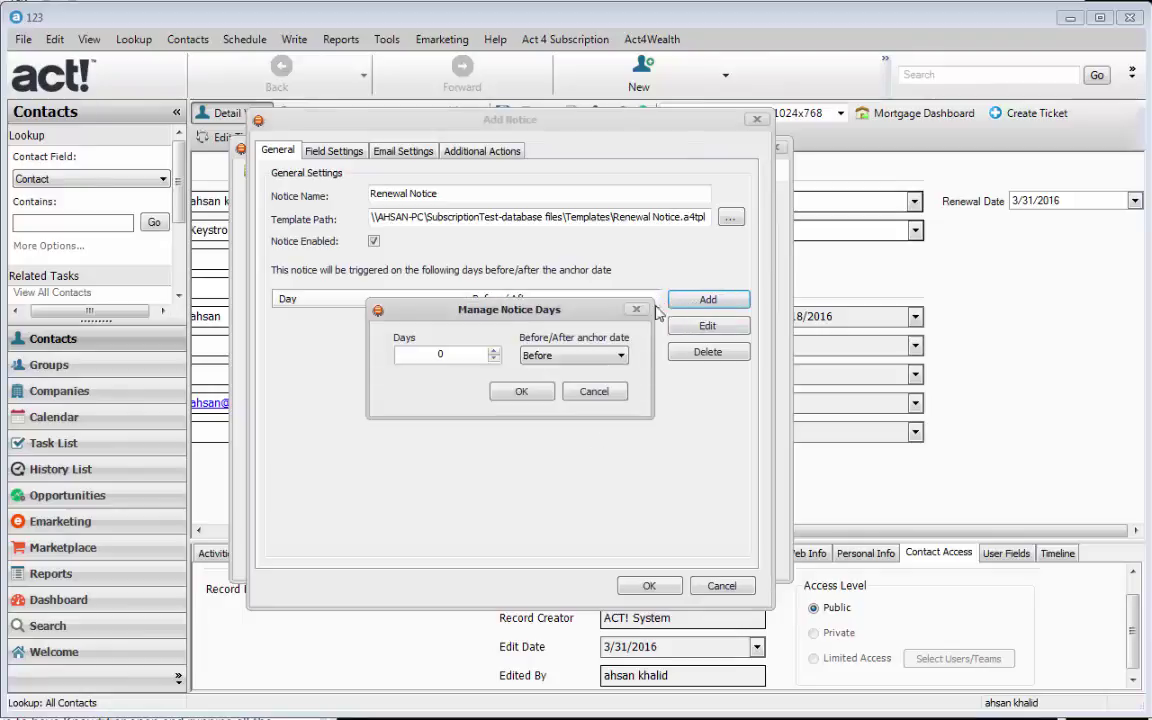
{"action": "left_click_drag", "start_coordinate": [450, 361], "coordinate": [408, 363]}
{"action": "type", "text": "30"}
{"action": "left_click", "coordinate": [615, 360]}
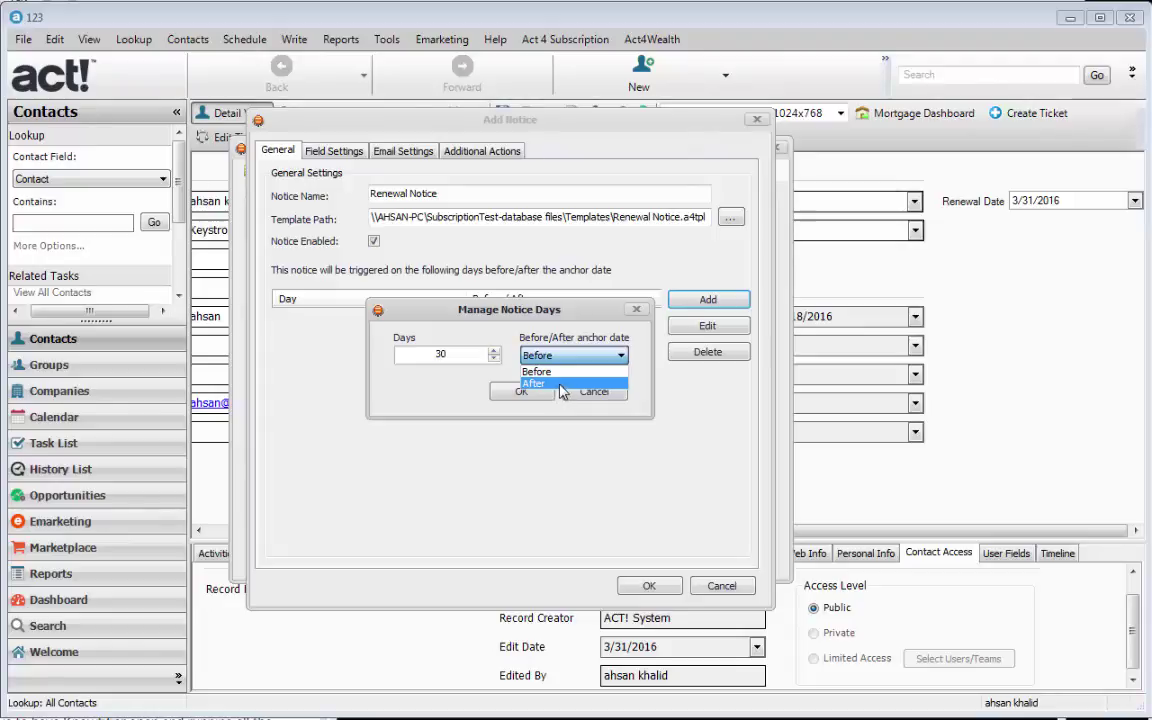
{"action": "left_click", "coordinate": [566, 372]}
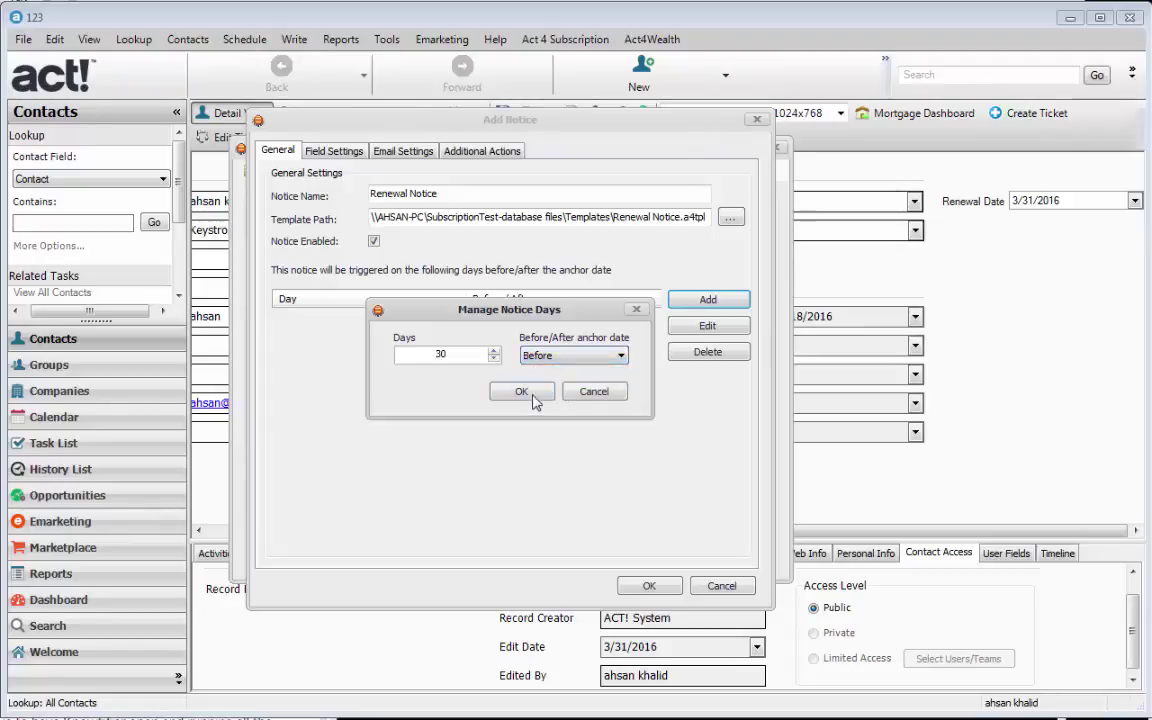
{"action": "left_click", "coordinate": [525, 391]}
- Add two more triggers at 14 and 0 days Before
{"action": "left_click", "coordinate": [706, 300]}
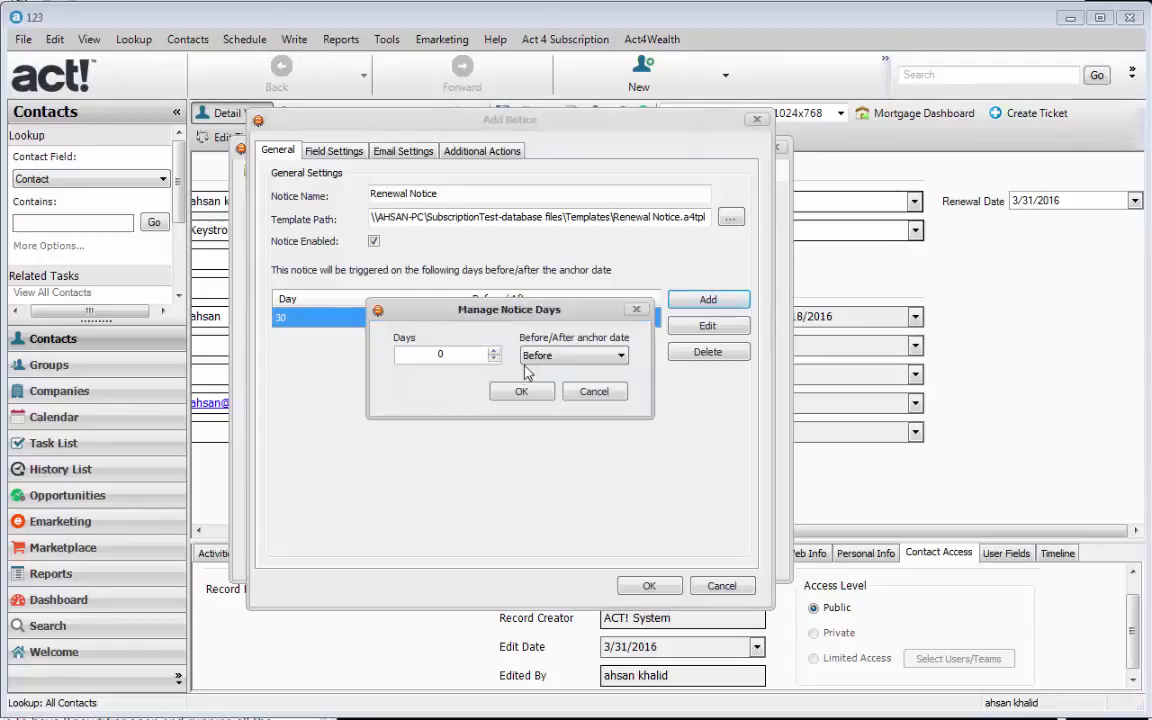
{"action": "type", "text": "14"}
{"action": "left_click", "coordinate": [523, 391]}
{"action": "left_click", "coordinate": [703, 302]}
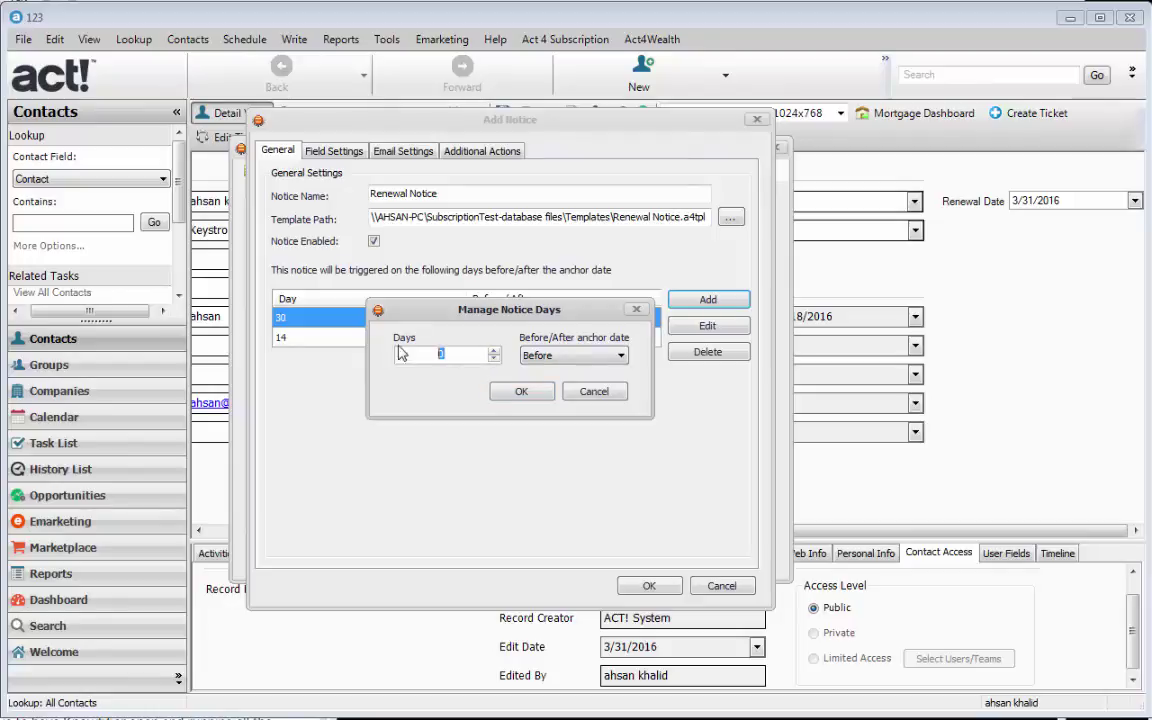
{"action": "left_click", "coordinate": [558, 358]}
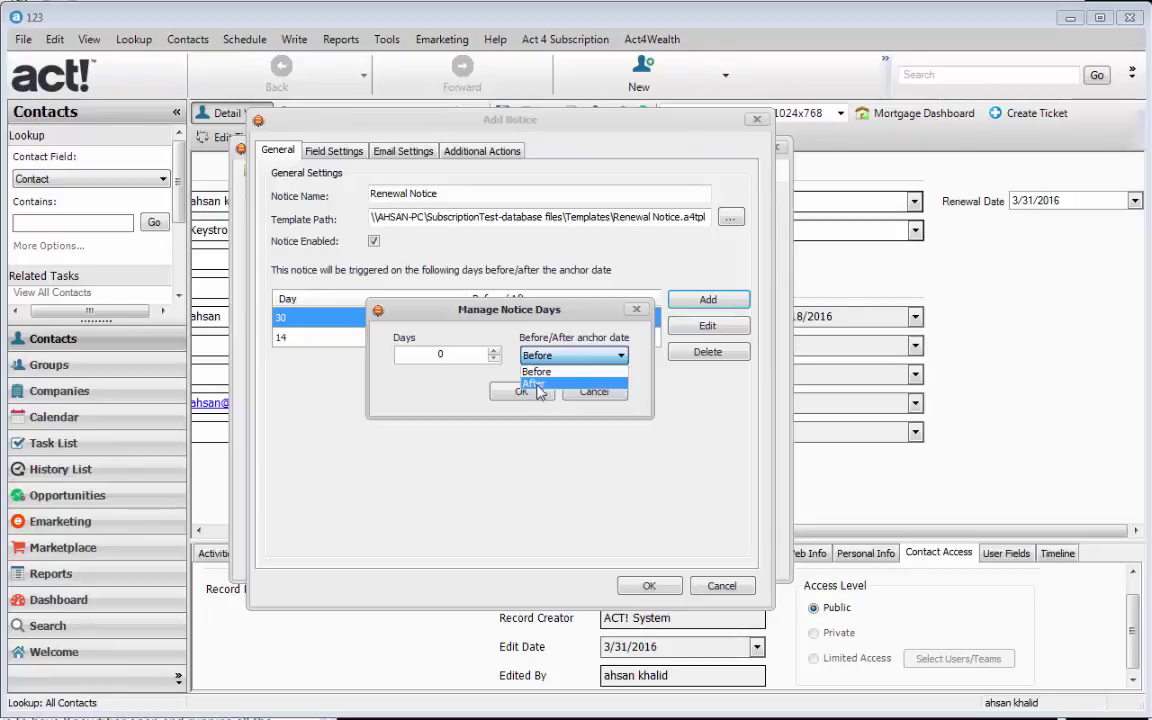
{"action": "left_click", "coordinate": [558, 347]}
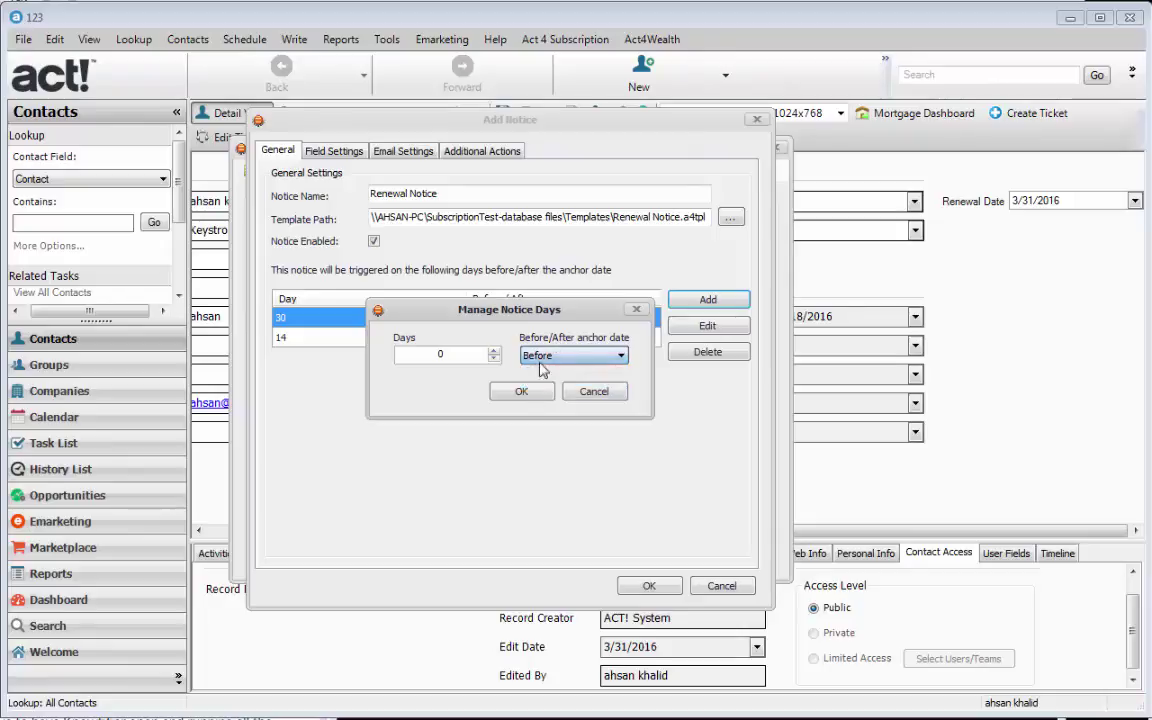
{"action": "left_click", "coordinate": [520, 392]}
- Check the 14 and 0 Before trigger rows, then go to Field Settings
{"action": "left_click", "coordinate": [384, 358]}
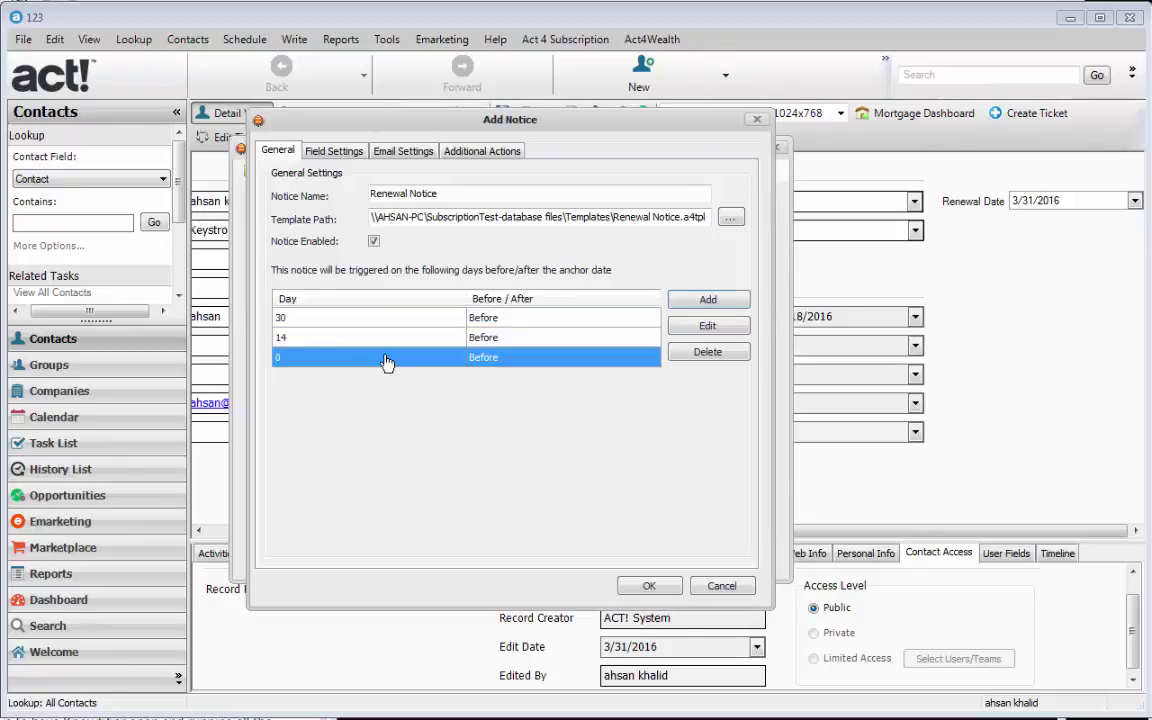
{"action": "left_click", "coordinate": [382, 342]}
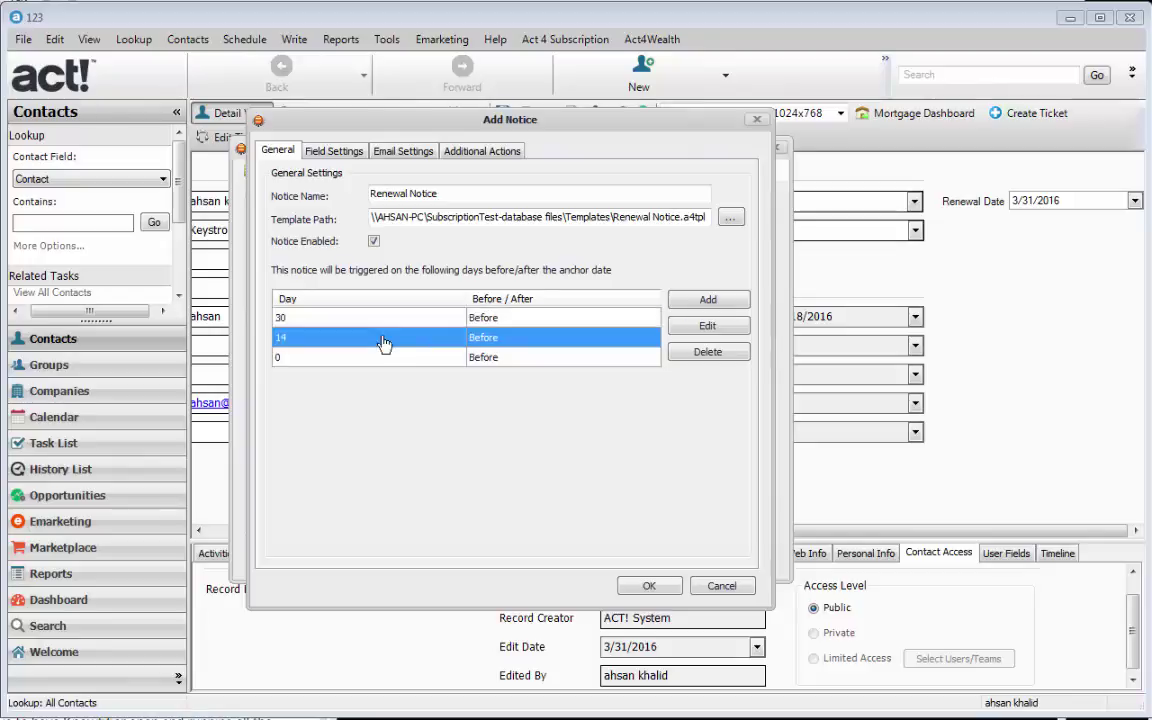
{"action": "key", "text": "Down"}
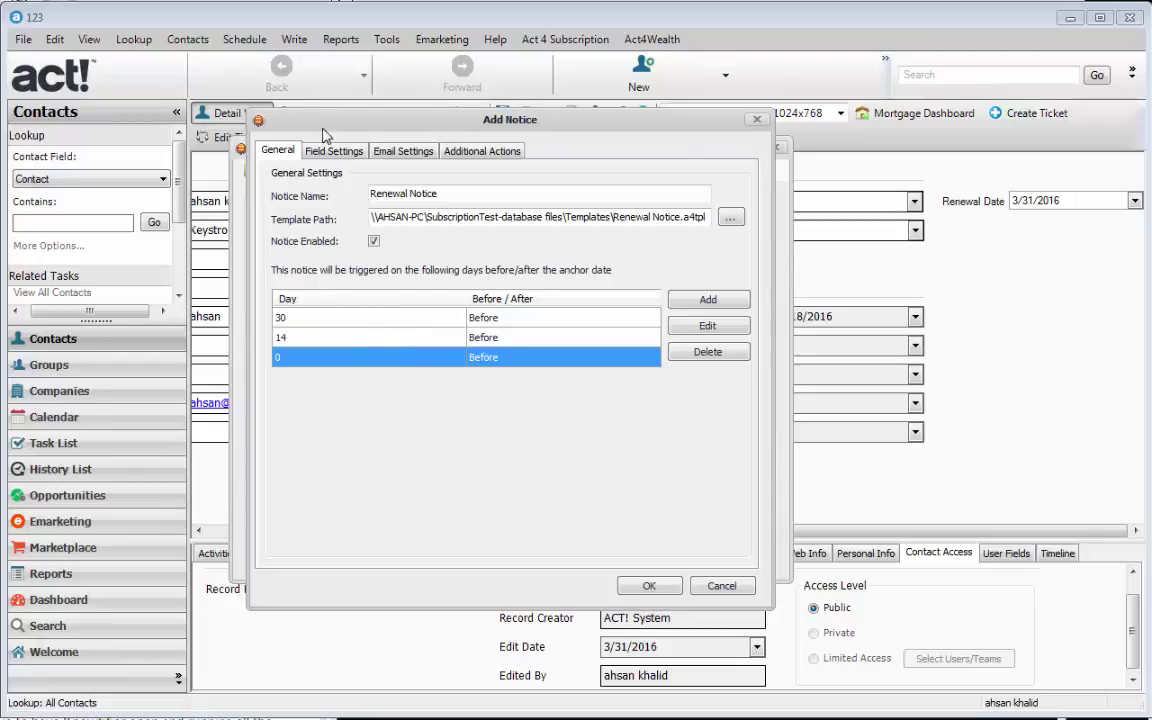
{"action": "left_click", "coordinate": [353, 156]}
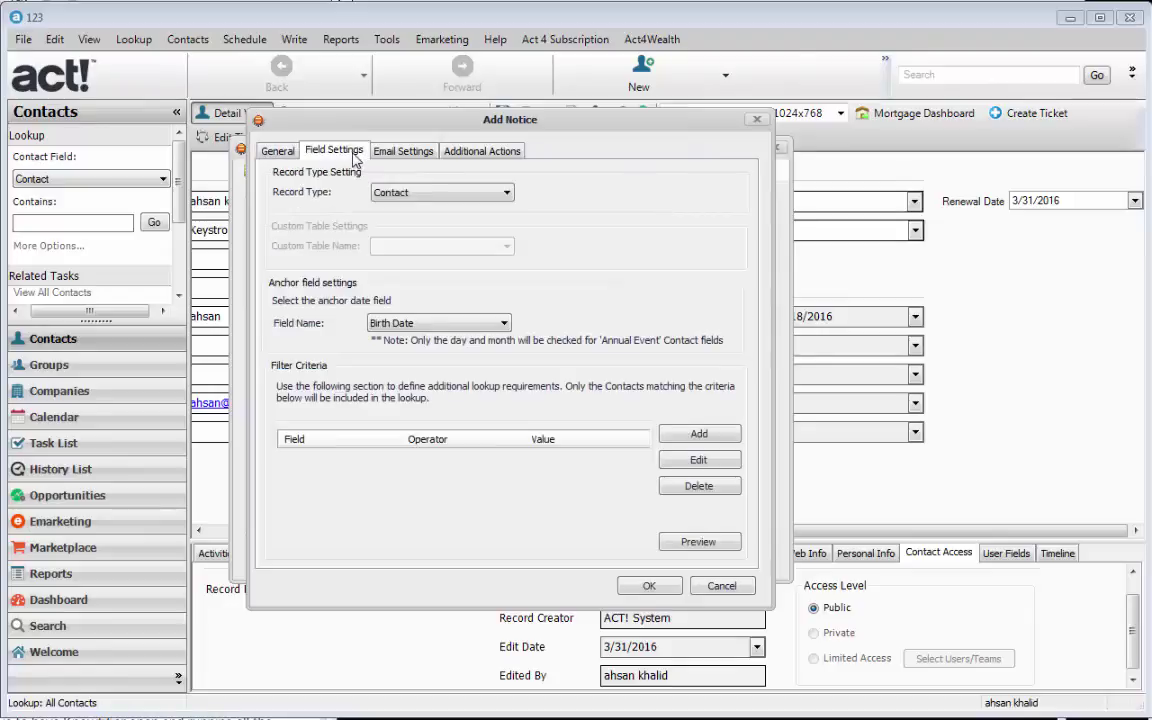
- Keep Contact as the record type and pick Renewal Date as the anchor field
{"action": "left_click", "coordinate": [419, 193]}
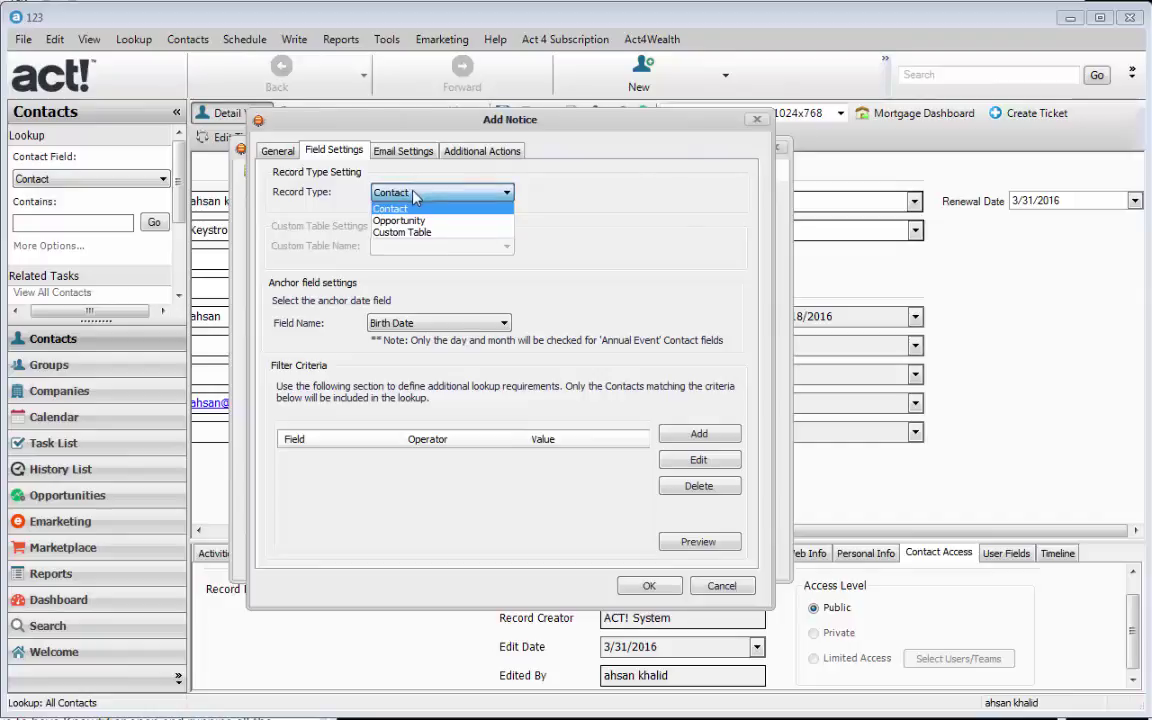
{"action": "left_click", "coordinate": [430, 209]}
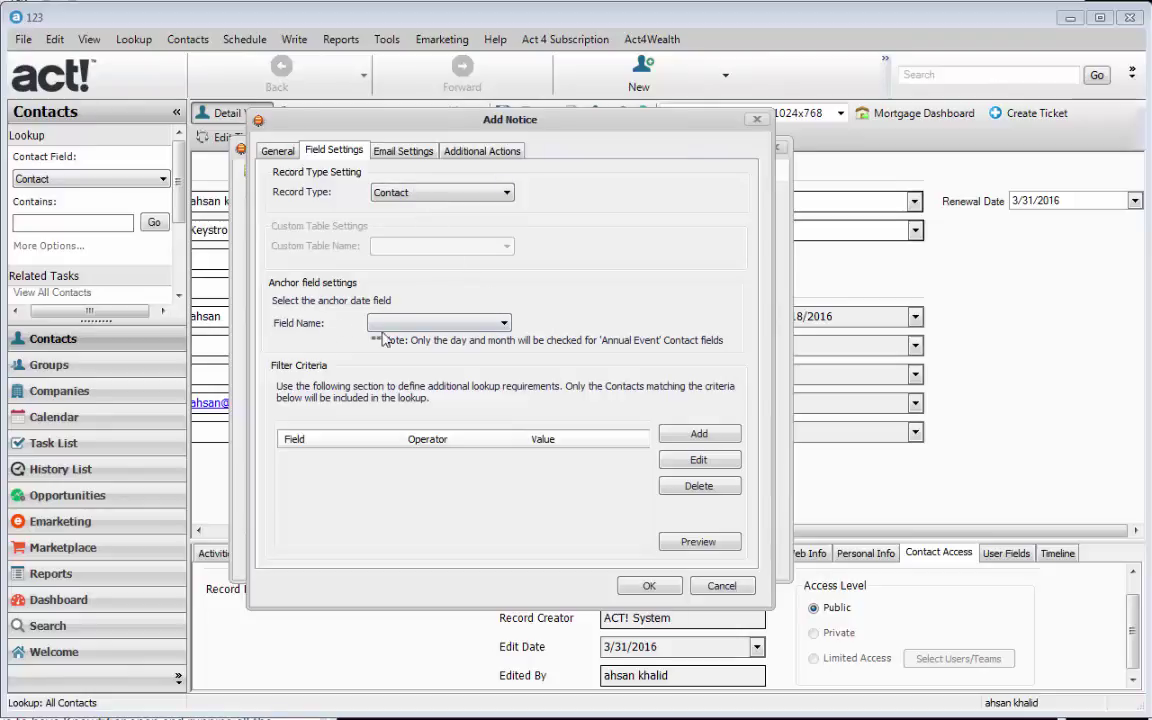
{"action": "left_click", "coordinate": [502, 324]}
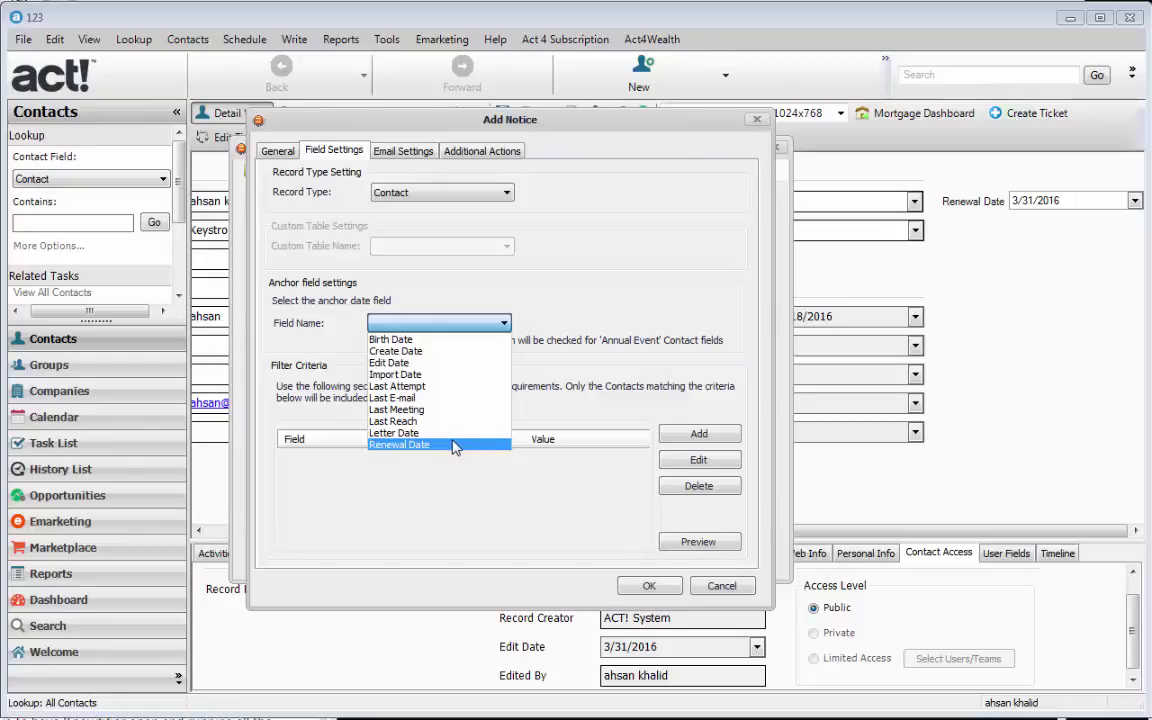
{"action": "left_click", "coordinate": [409, 447]}
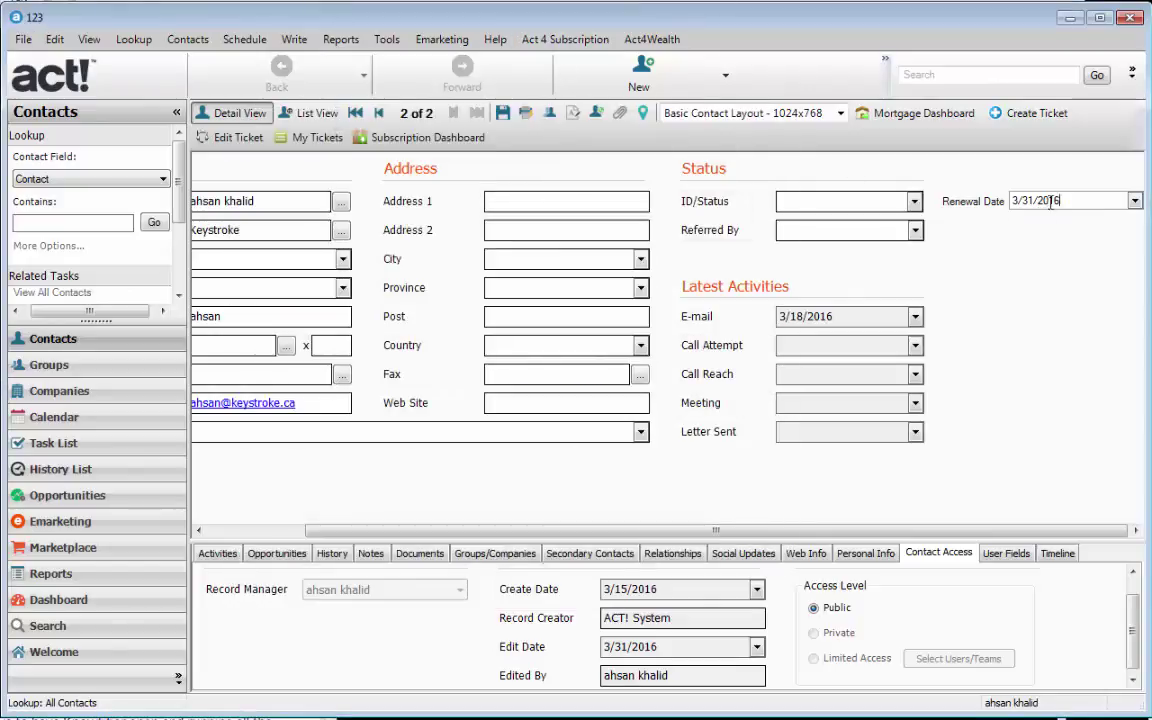
{"action": "mouse_move", "coordinate": [1062, 200]}
{"action": "left_mouse_down"}
{"action": "mouse_move", "coordinate": [990, 200]}
{"action": "mouse_move", "coordinate": [1060, 198]}
{"action": "left_mouse_up"}
{"action": "left_click", "coordinate": [1016, 198]}
{"action": "left_click", "coordinate": [1044, 200]}
{"action": "left_click_drag", "start_coordinate": [1086, 199], "coordinate": [1000, 202]}
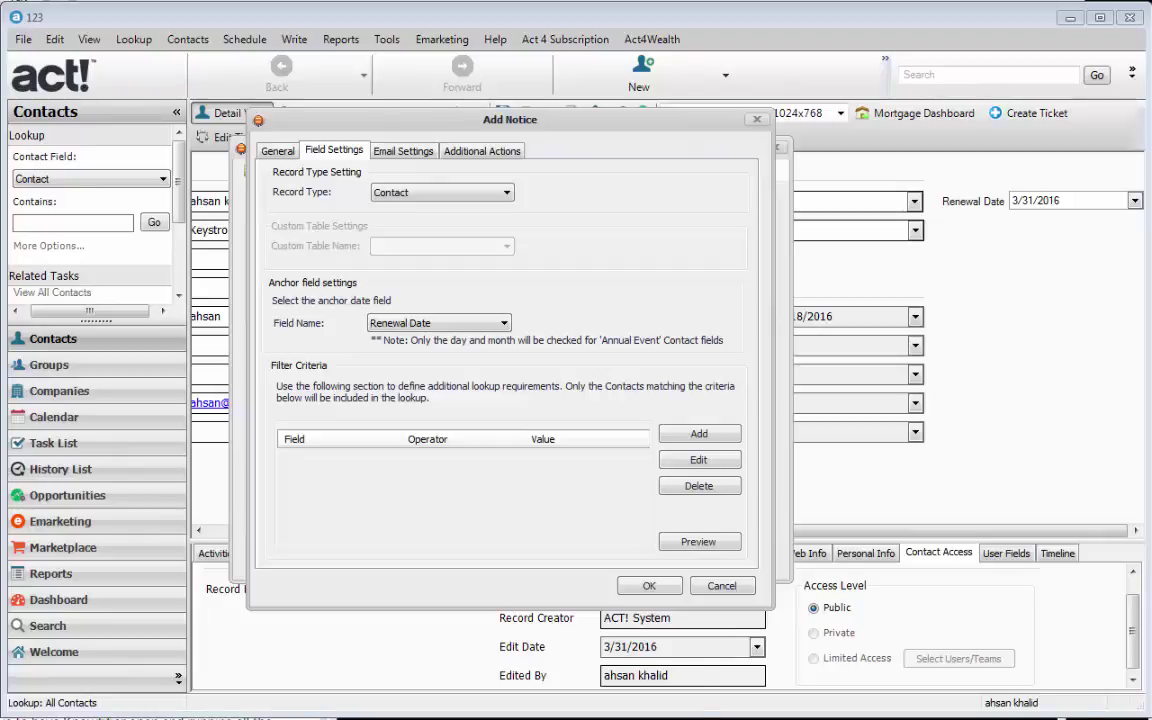
- Keep Renewal Date as the anchor field and begin adding a filter criterion
{"action": "left_click", "coordinate": [445, 326]}
{"action": "left_click", "coordinate": [445, 326]}
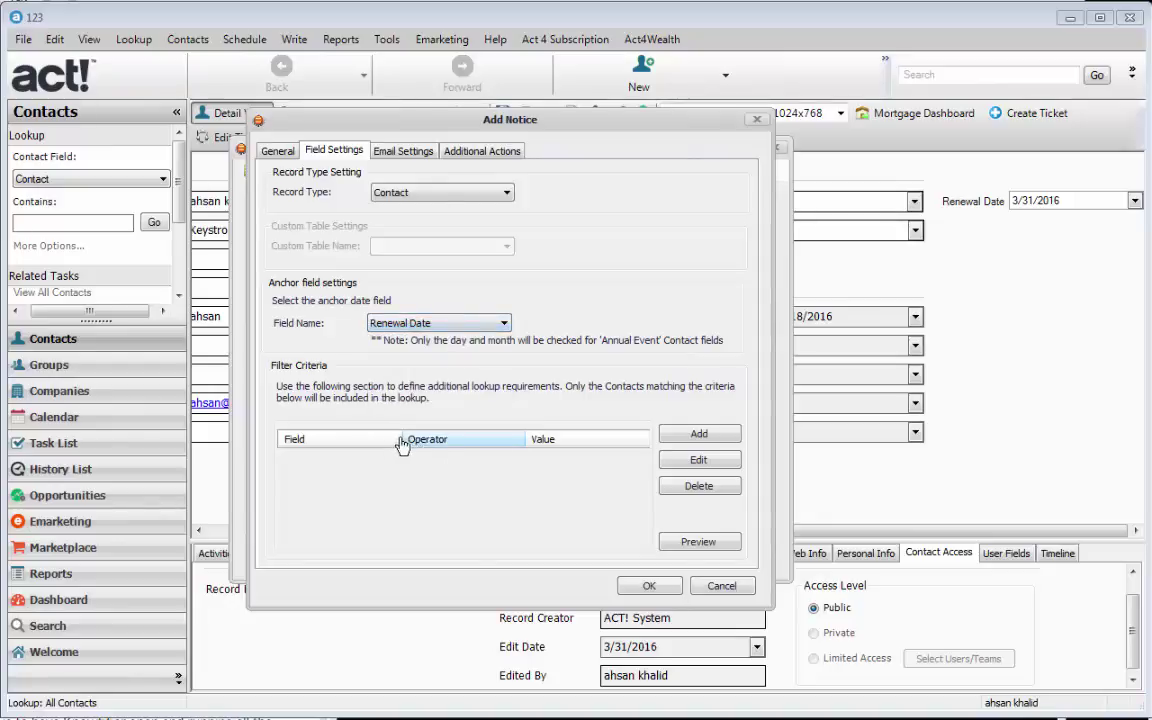
{"action": "left_click", "coordinate": [463, 495]}
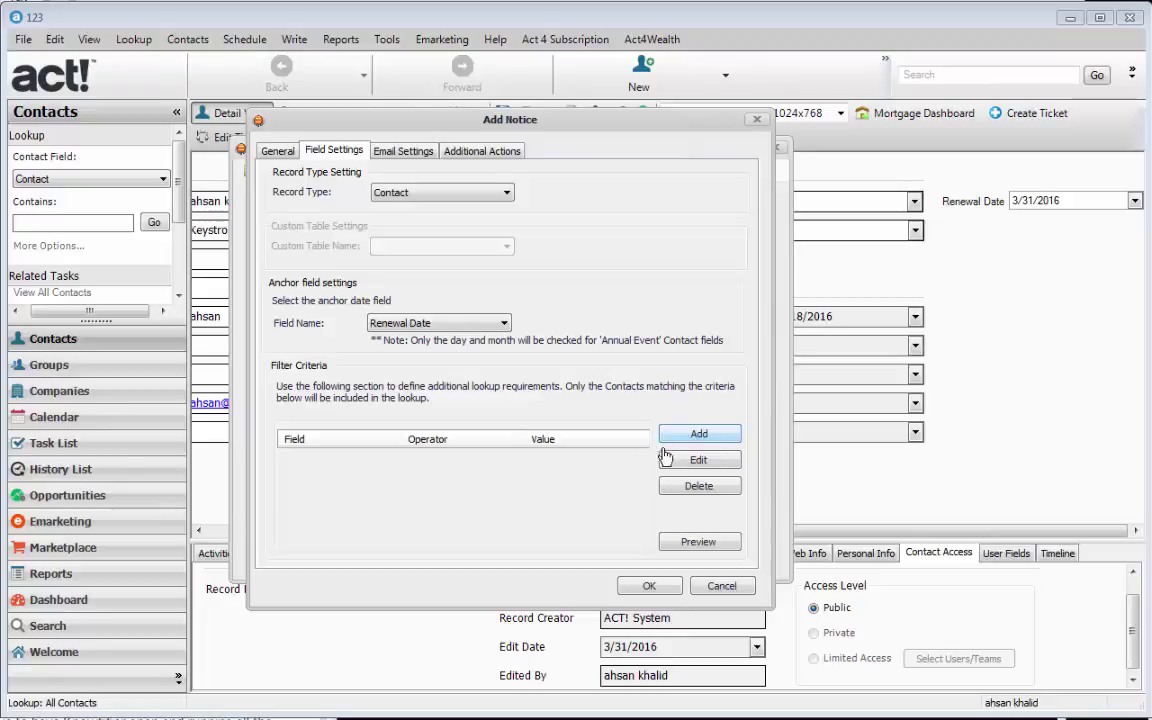
{"action": "left_click", "coordinate": [663, 440]}
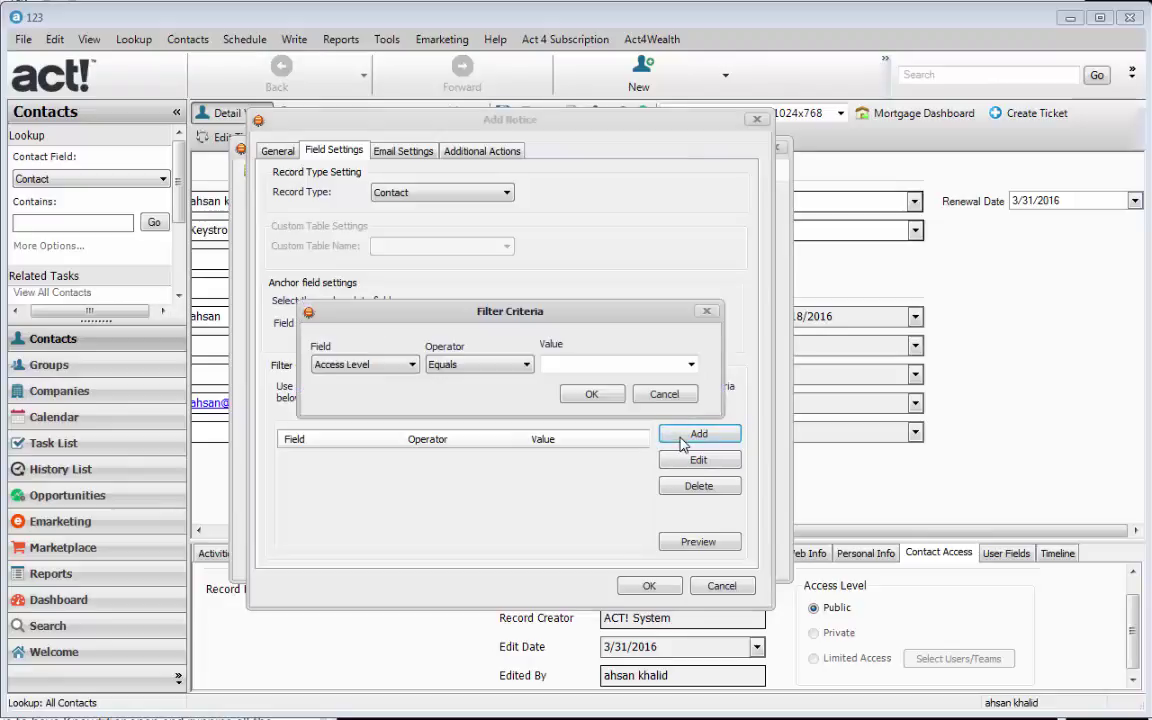
- Add the filter ID/Status Contains Customer and bring back the contact record
{"action": "left_click", "coordinate": [410, 365]}
{"action": "left_click", "coordinate": [405, 555]}
{"action": "scroll", "coordinate": [405, 555], "scroll_direction": "down", "scroll_amount": 2}
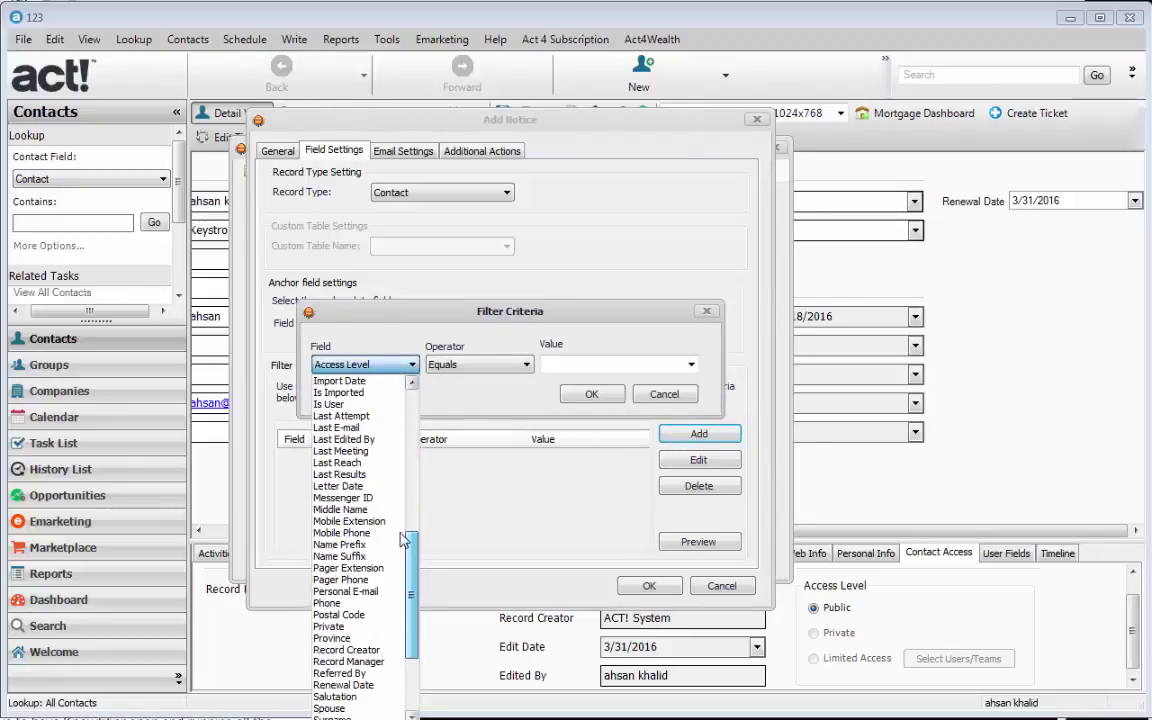
{"action": "scroll", "coordinate": [405, 540], "scroll_direction": "up", "scroll_amount": 2}
{"action": "left_click", "coordinate": [345, 439]}
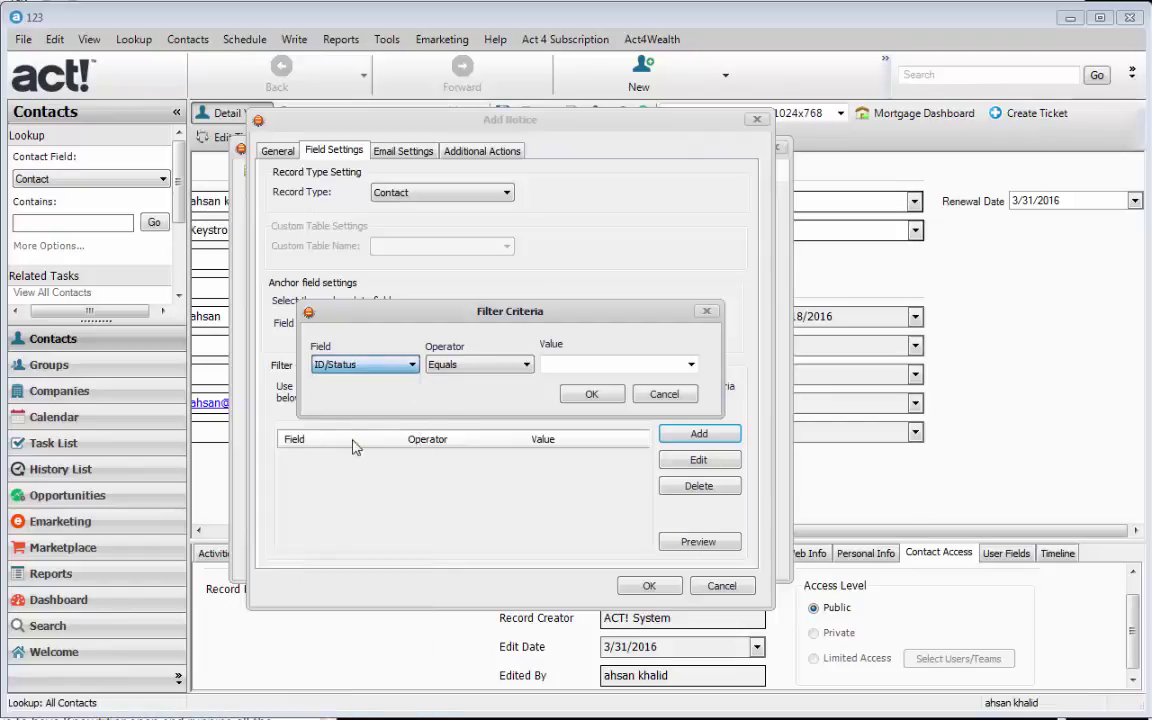
{"action": "left_click", "coordinate": [468, 366]}
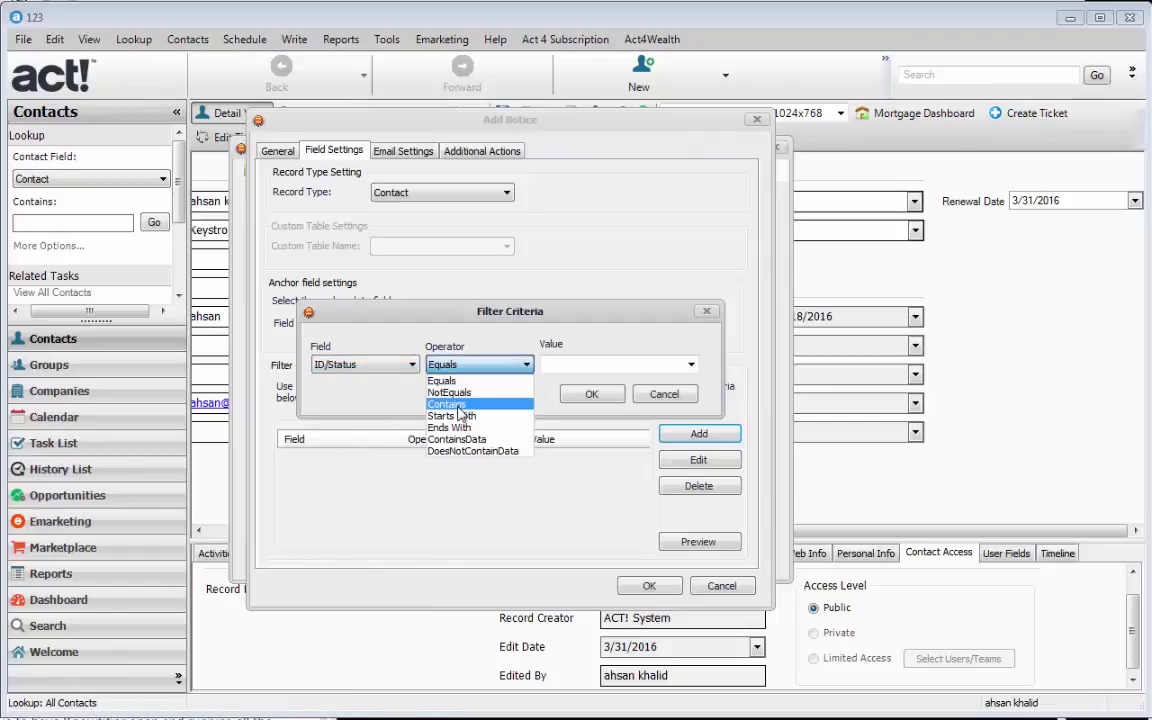
{"action": "left_click", "coordinate": [447, 404]}
{"action": "left_click", "coordinate": [689, 366]}
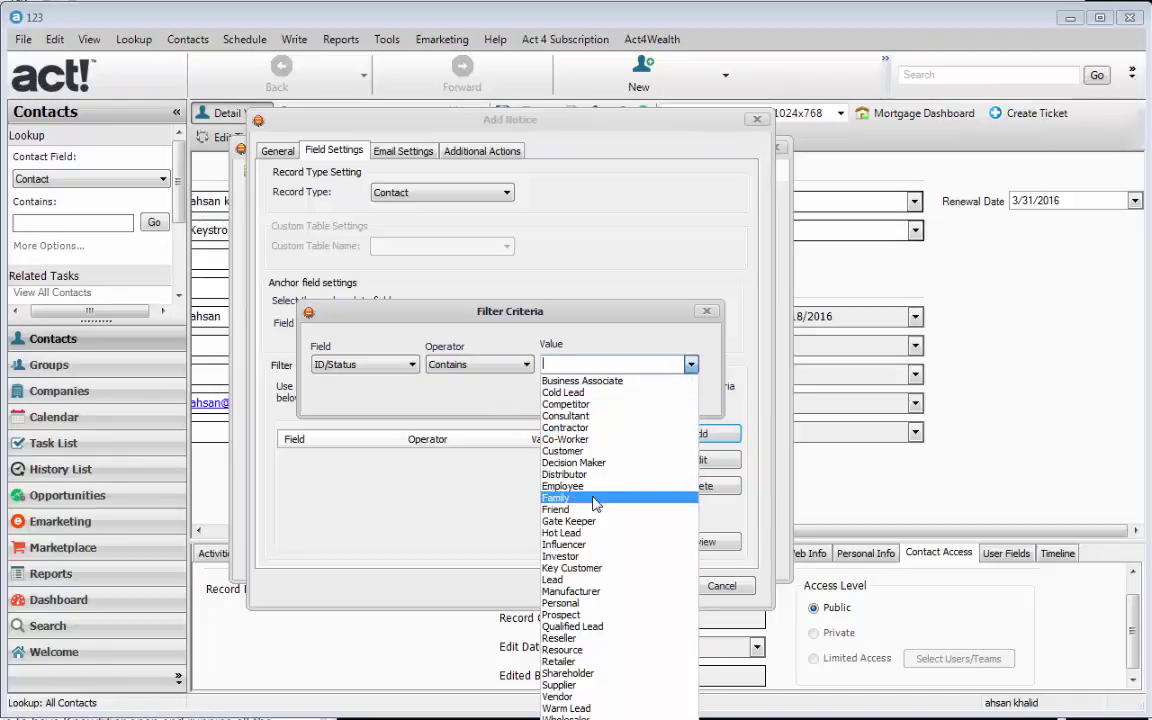
{"action": "left_click", "coordinate": [595, 452]}
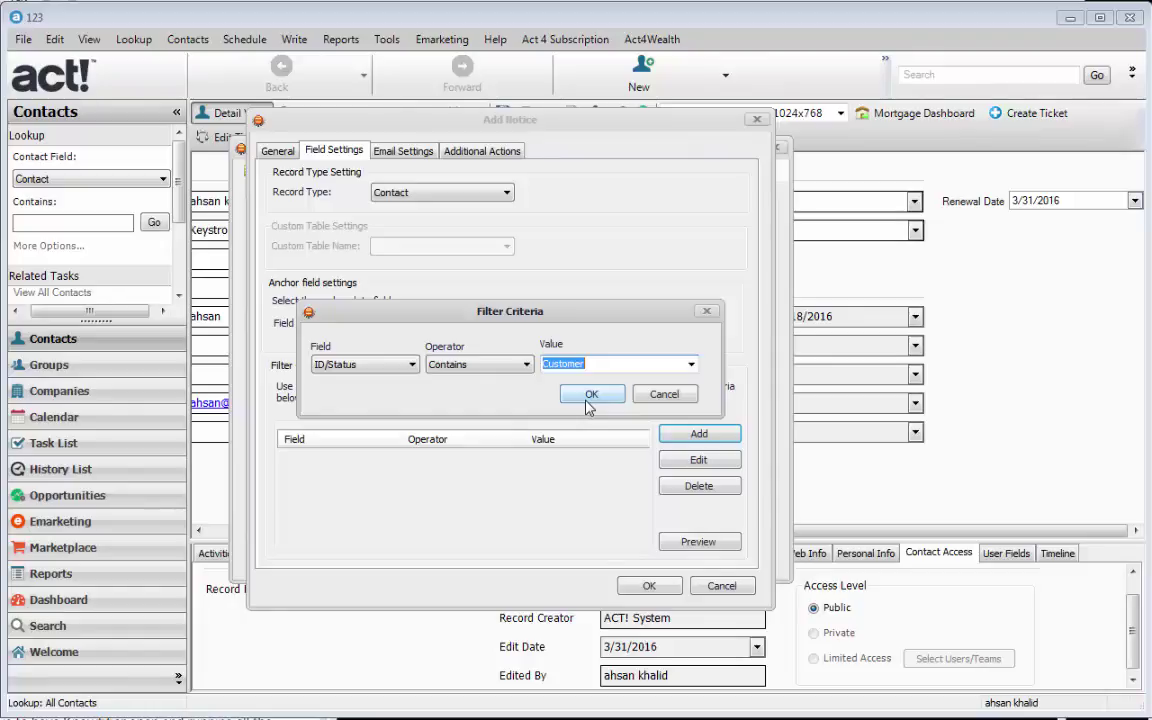
{"action": "left_click", "coordinate": [590, 396]}
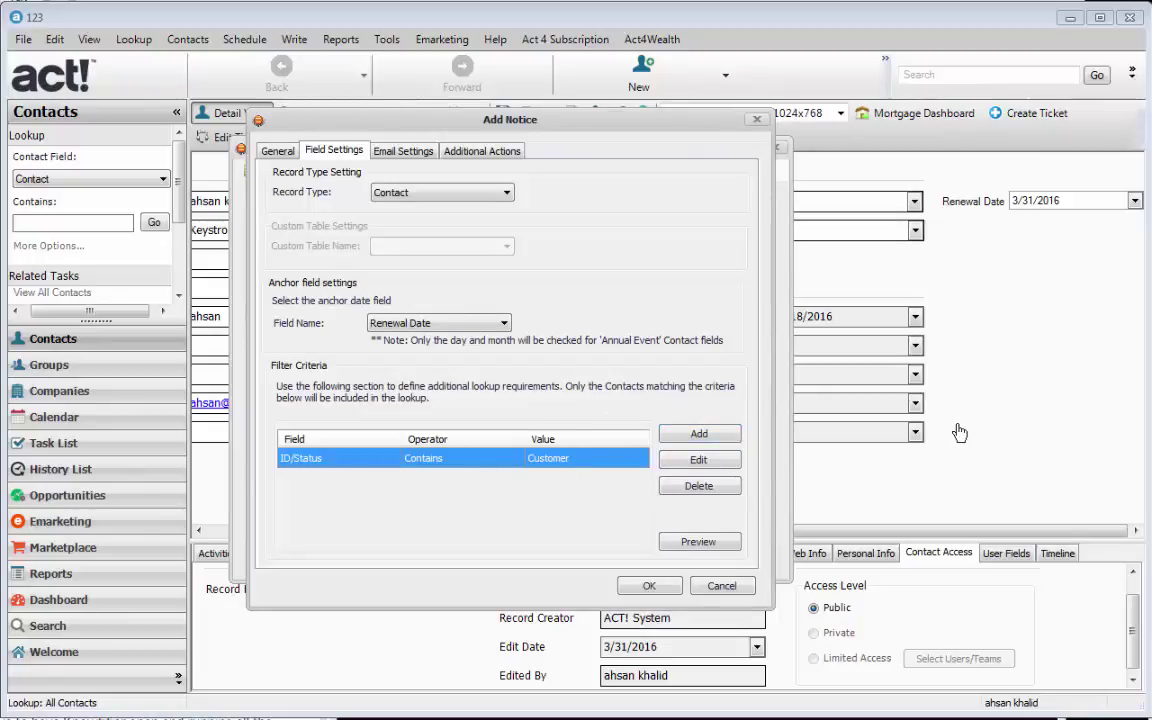
{"action": "key", "text": "Return"}
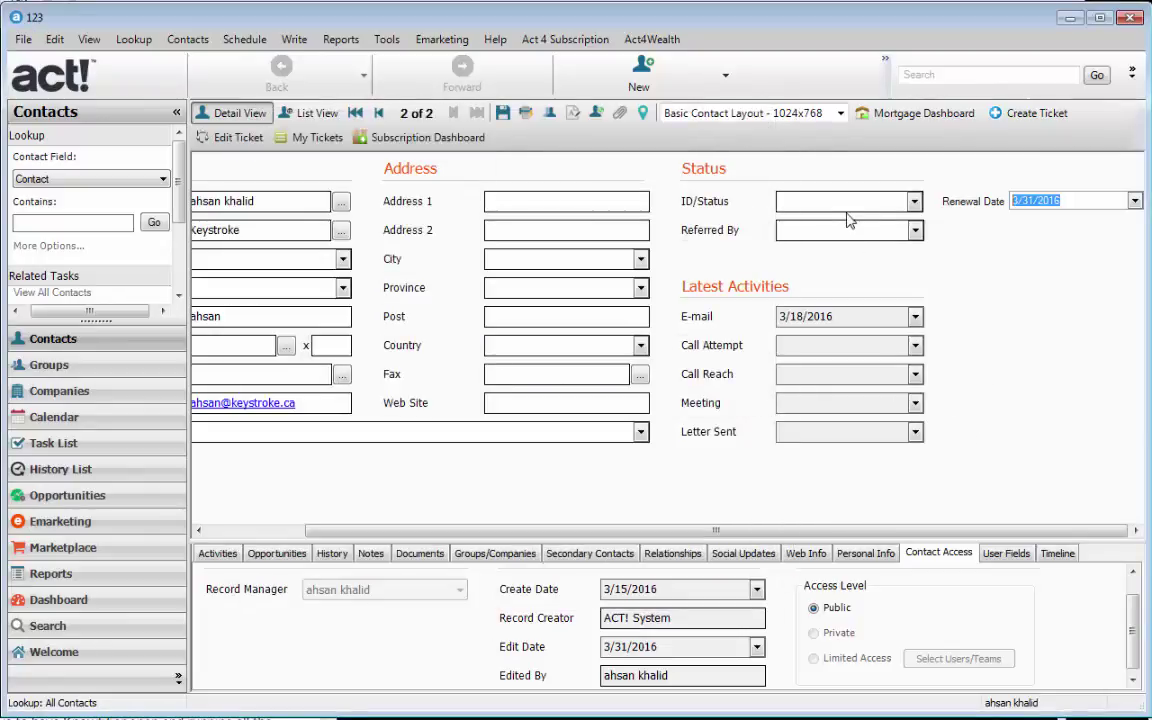
- Set the contact's ID/Status to Customer and Distributor and save the record
{"action": "left_click", "coordinate": [914, 201]}
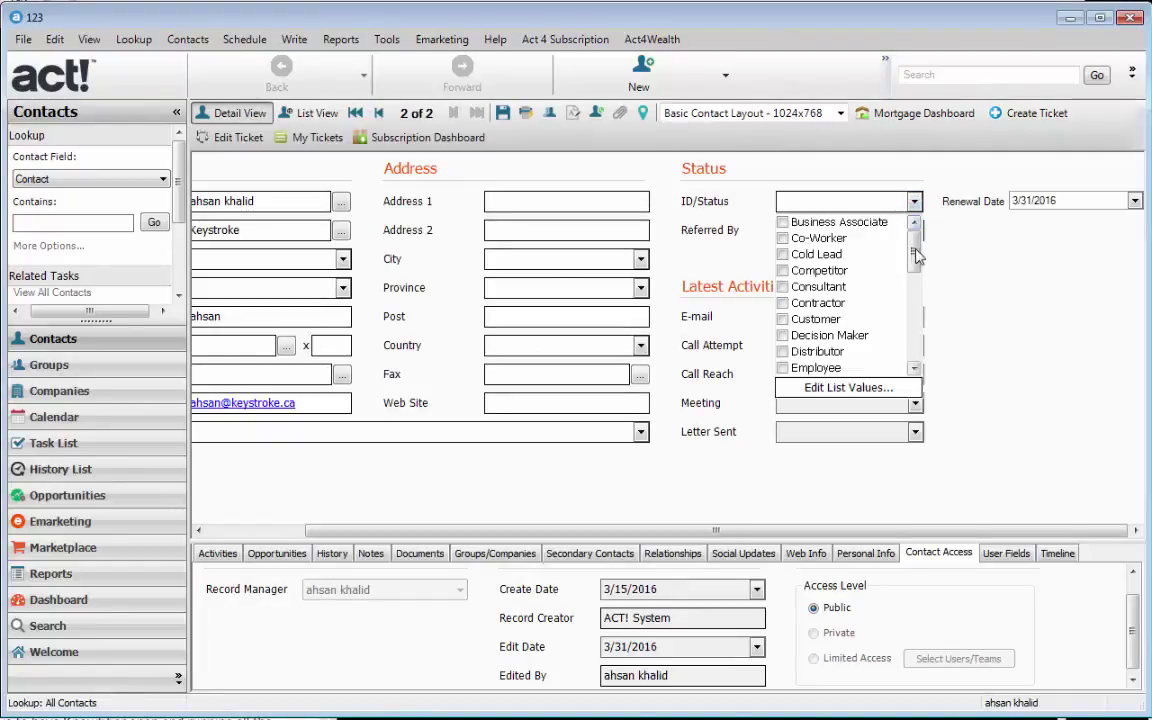
{"action": "left_click", "coordinate": [807, 322]}
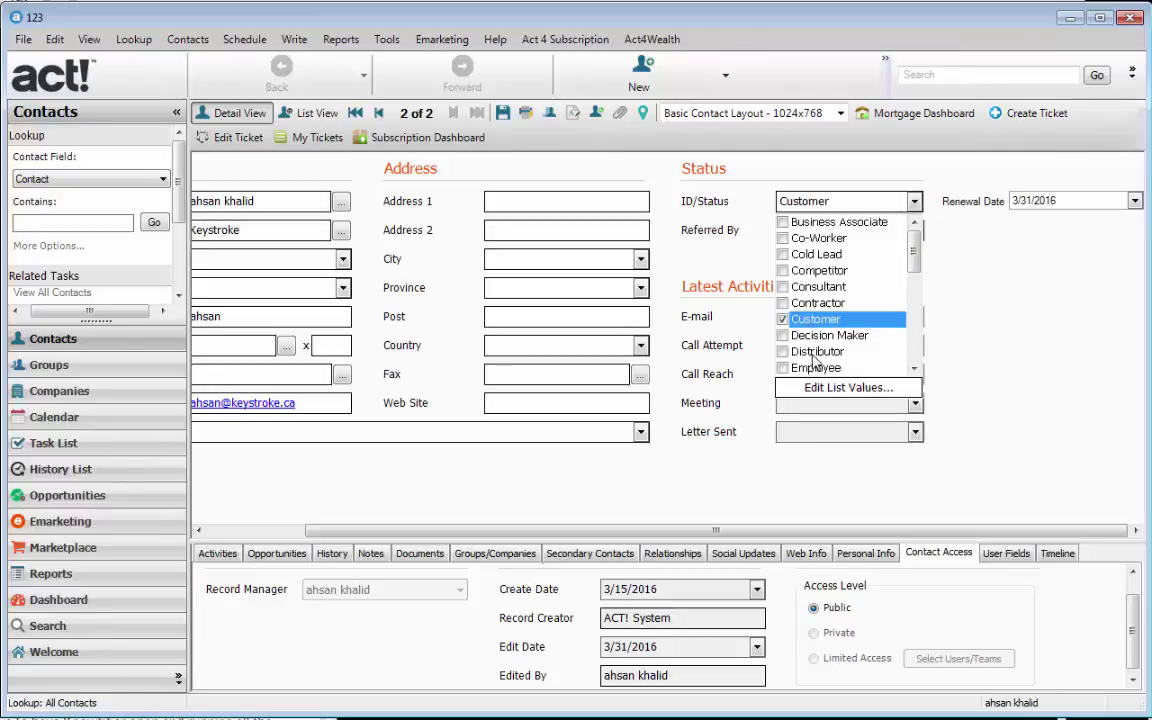
{"action": "left_click", "coordinate": [812, 349]}
{"action": "left_click", "coordinate": [985, 215]}
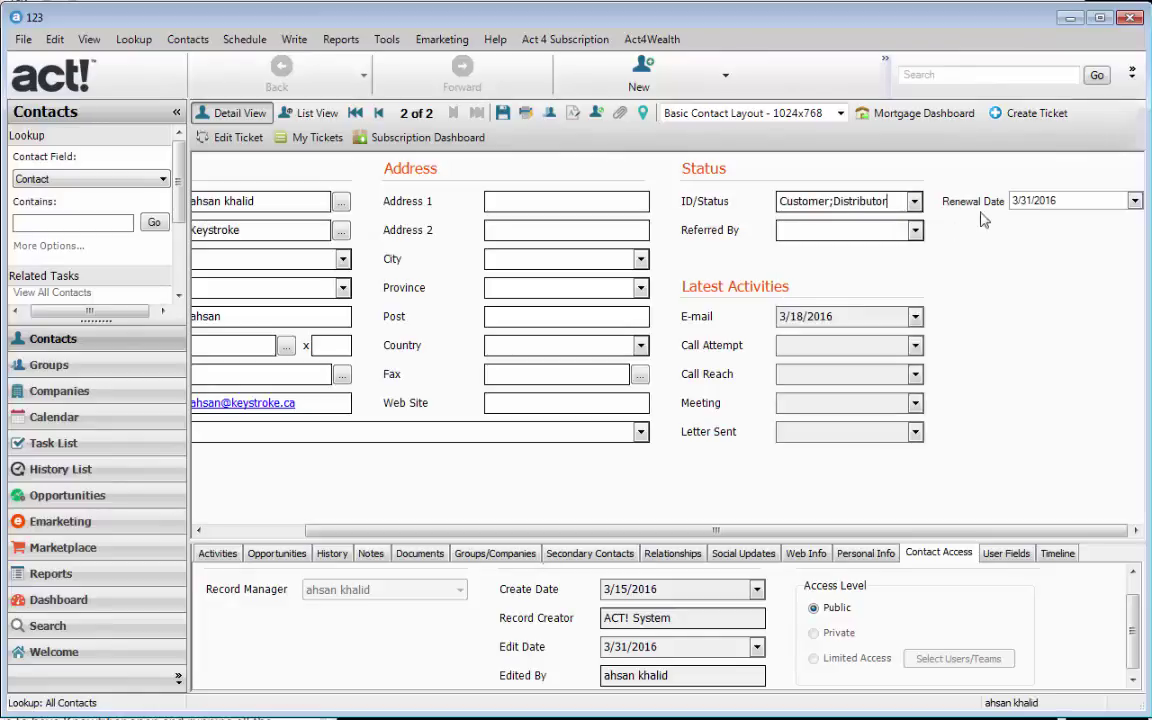
{"action": "left_click", "coordinate": [492, 370]}
{"action": "left_click", "coordinate": [502, 113]}
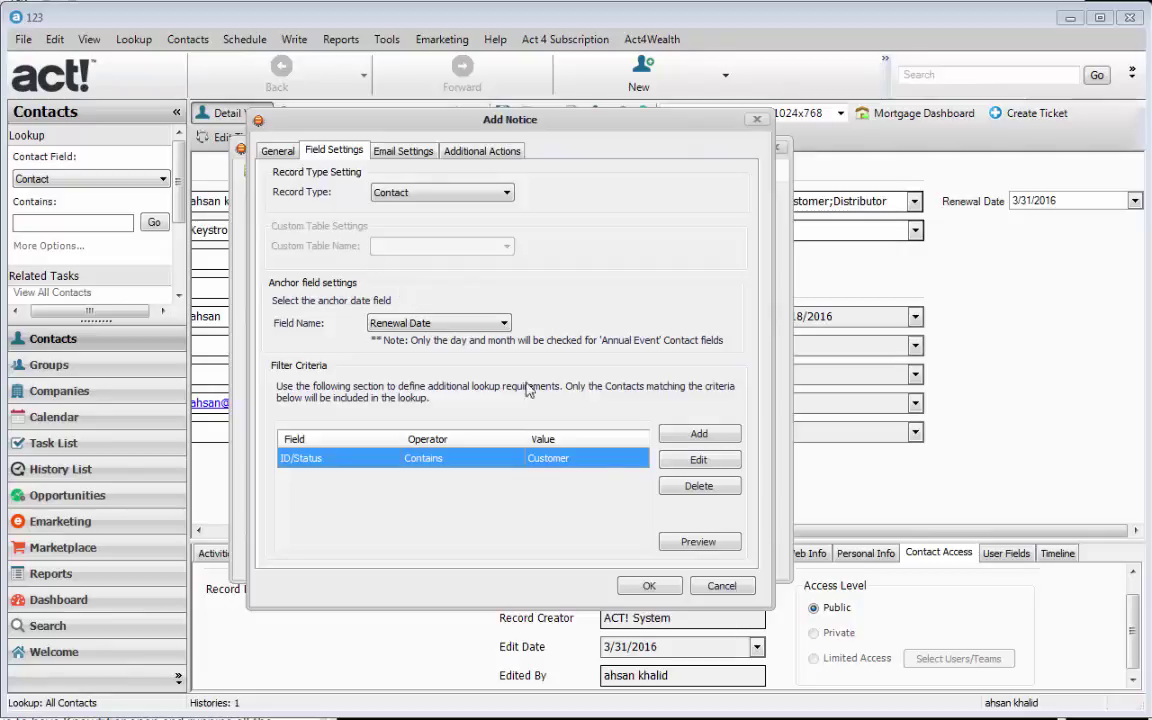
- Preview the filter, confirm the one match has Customer status, and go to Email Settings
{"action": "left_click", "coordinate": [697, 543]}
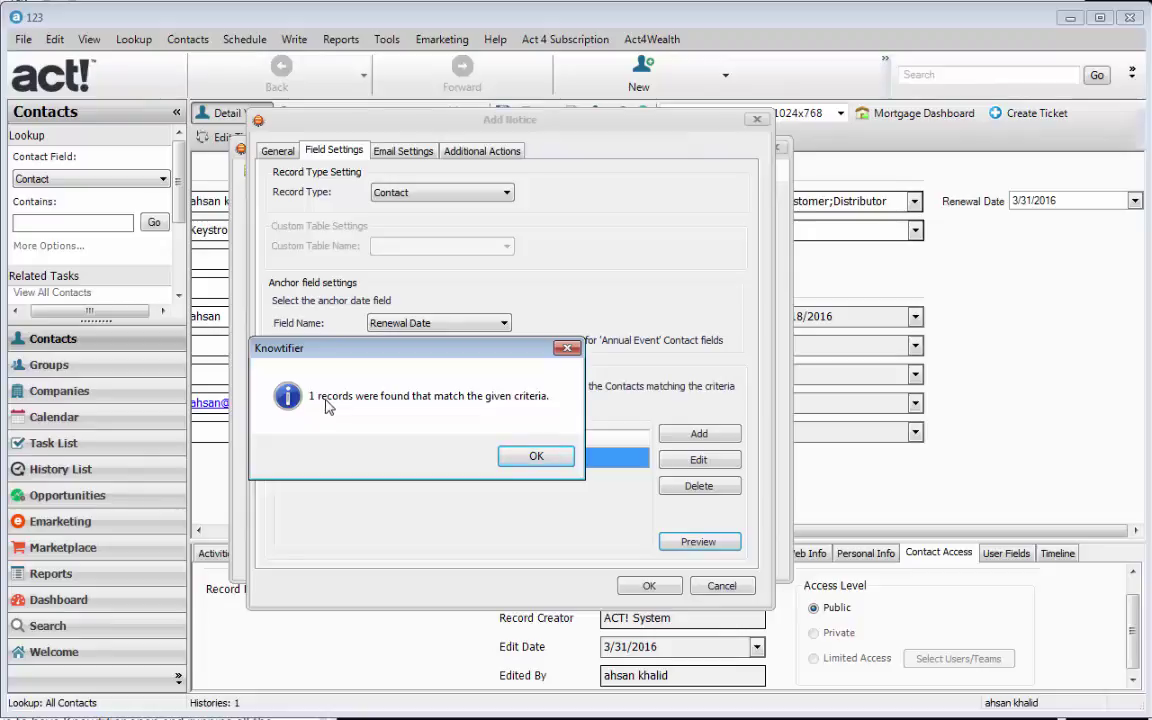
{"action": "left_click", "coordinate": [532, 460]}
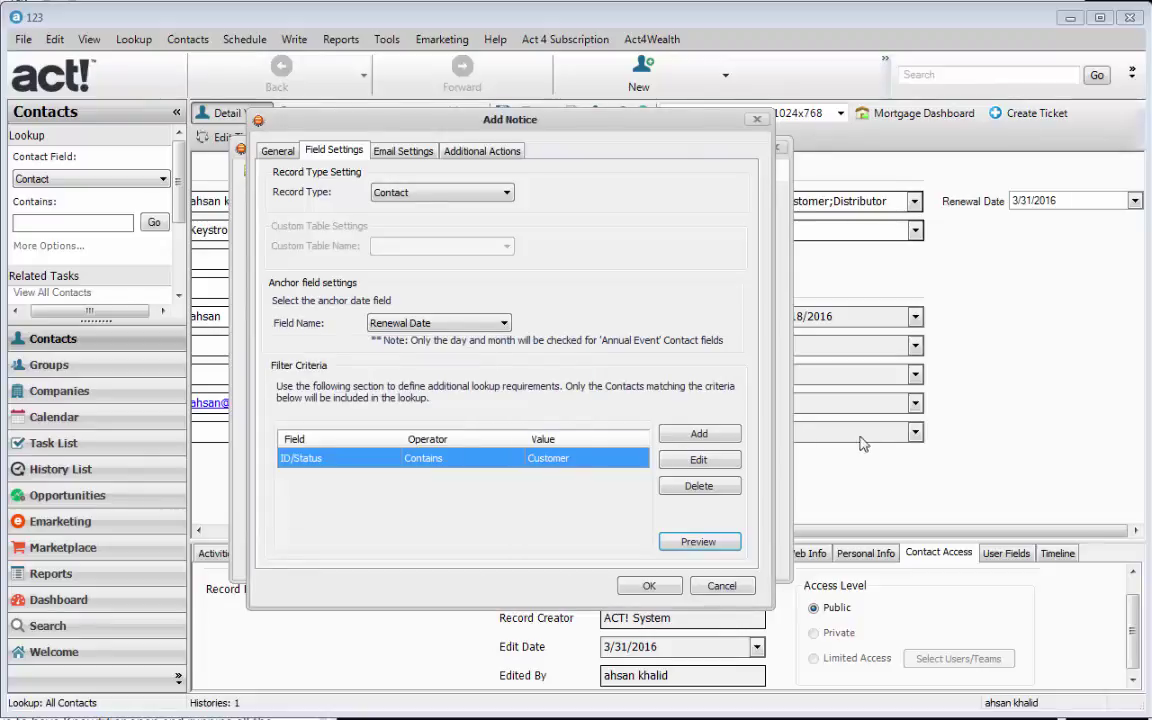
{"action": "left_click", "coordinate": [873, 436]}
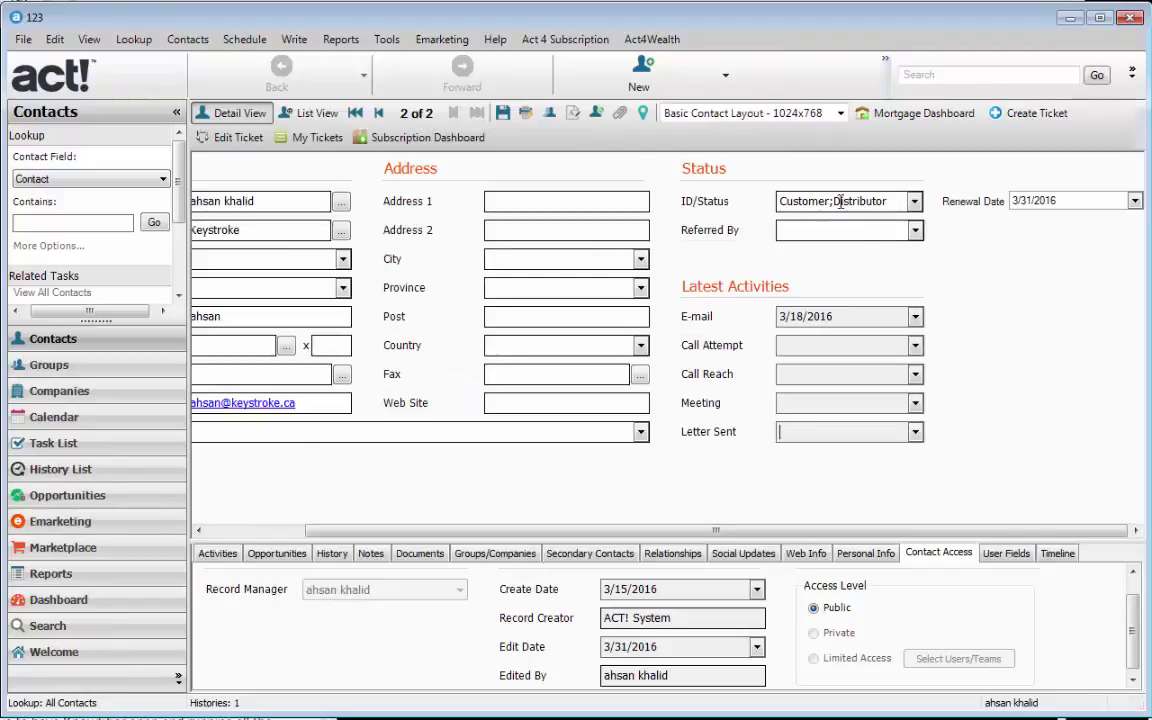
{"action": "left_click_drag", "start_coordinate": [829, 203], "coordinate": [779, 203]}
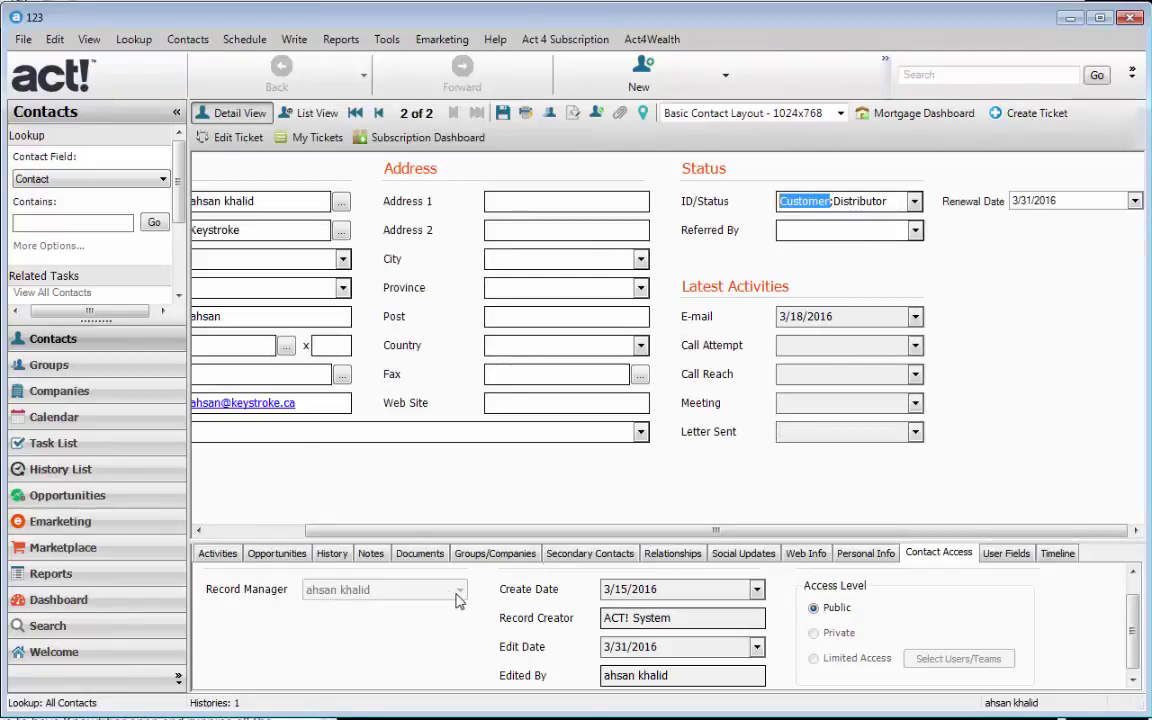
{"action": "key", "text": "alt+Tab"}
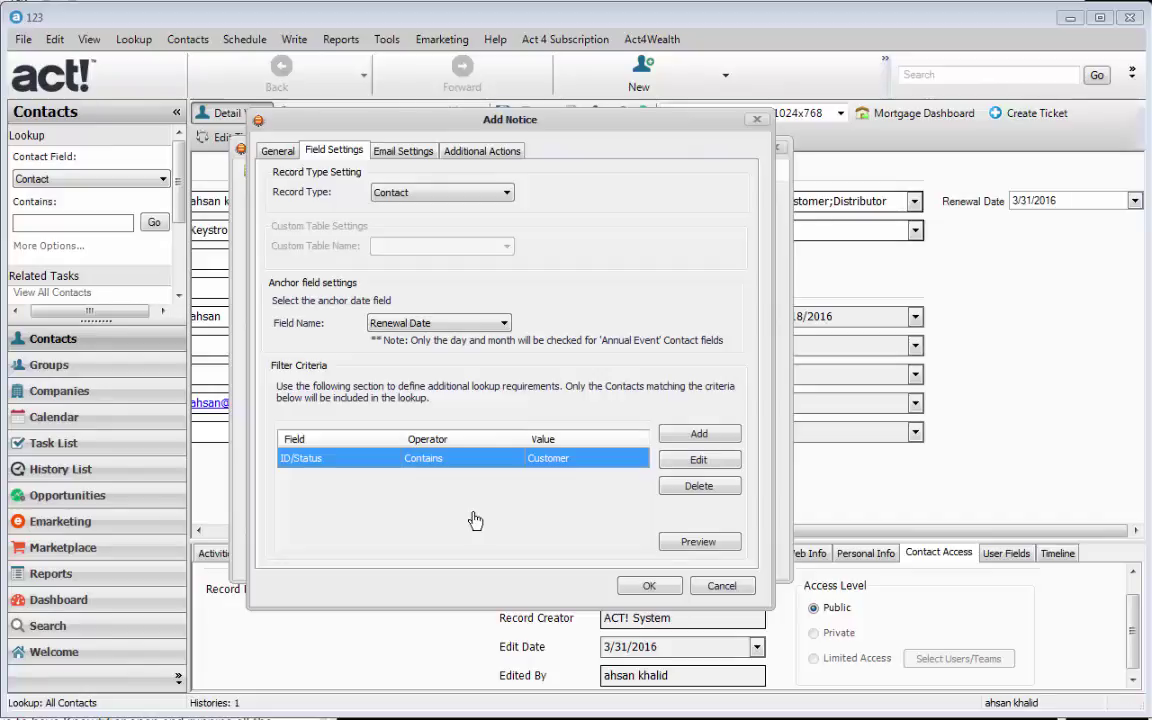
{"action": "left_click", "coordinate": [416, 153]}
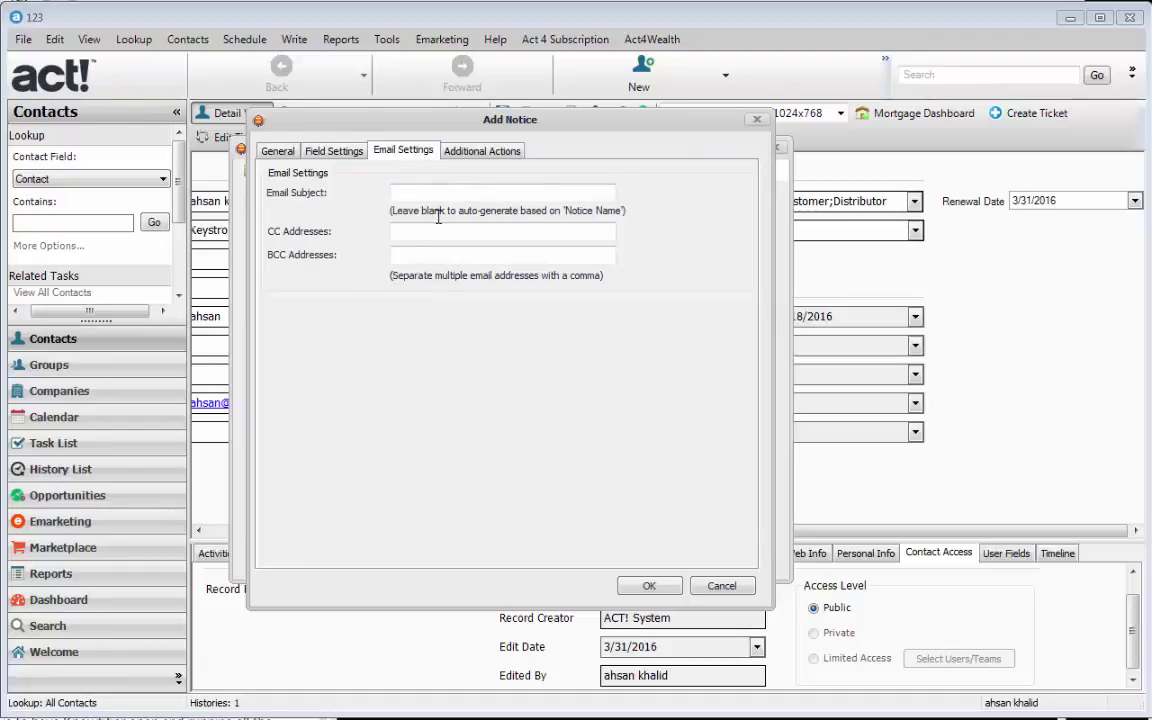
- Set the email subject to 'Renewal Notice' and enter a CC e-mail address
{"action": "left_click", "coordinate": [452, 190]}
{"action": "type", "text": "Renewal Notice"}
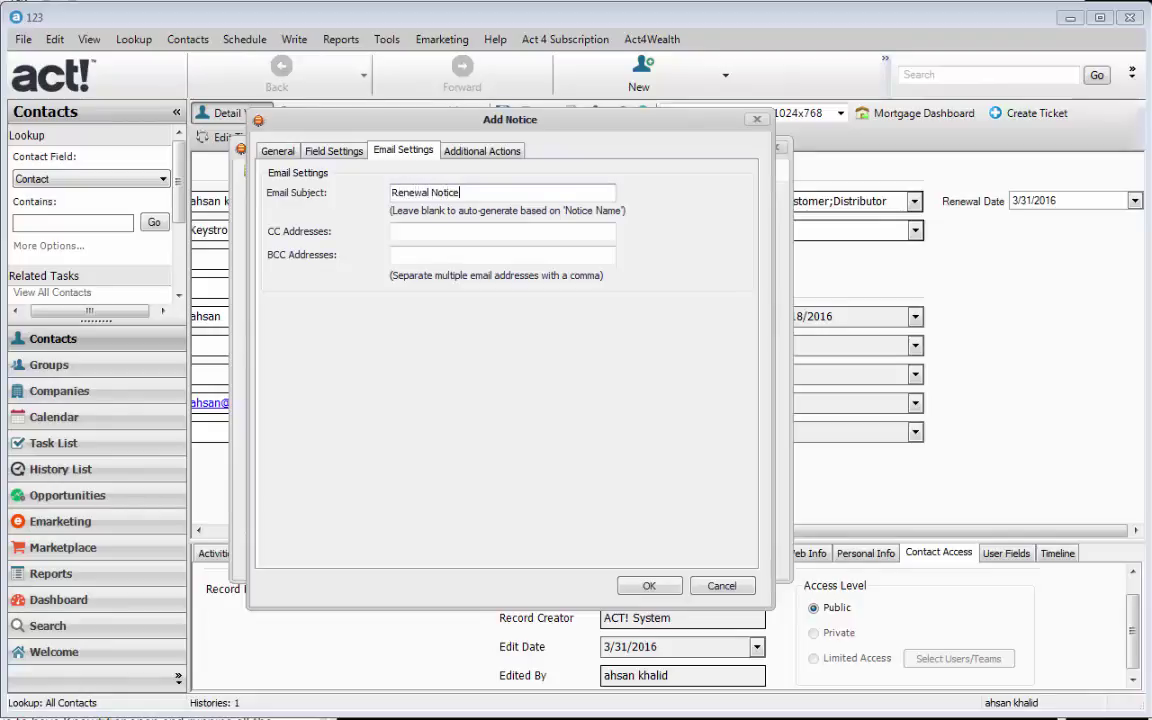
{"action": "left_click", "coordinate": [388, 229]}
{"action": "left_click", "coordinate": [423, 260]}
{"action": "left_click", "coordinate": [426, 233]}
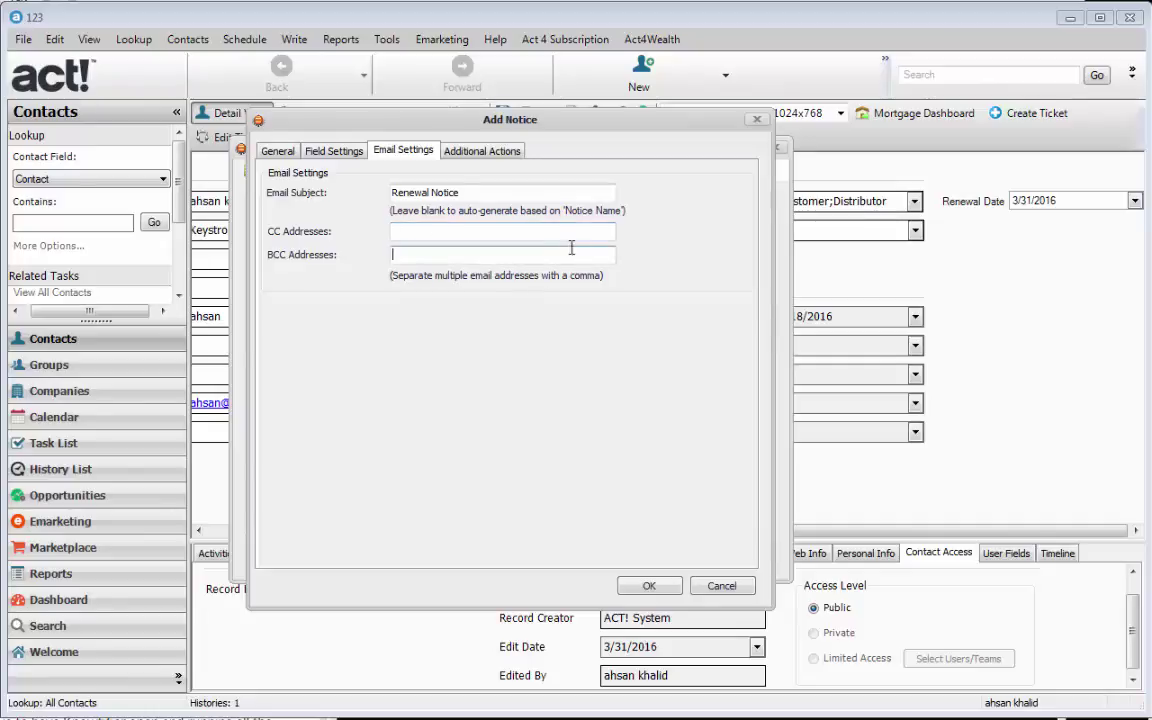
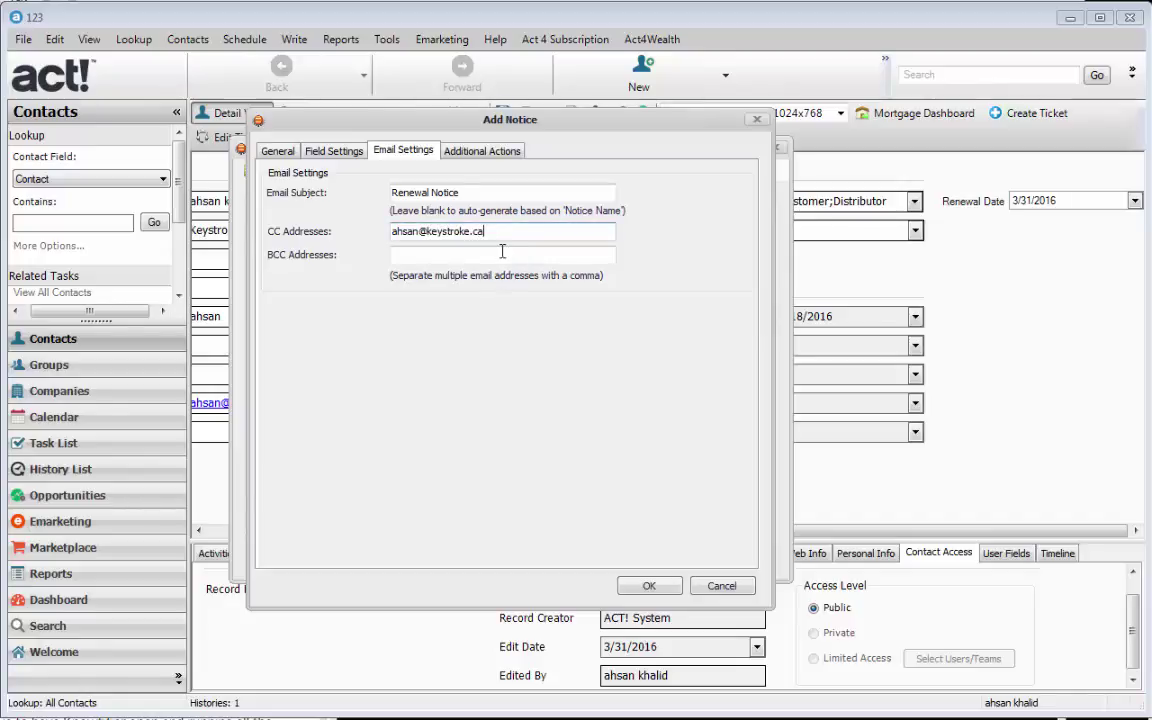
{"action": "left_click", "coordinate": [486, 155]}
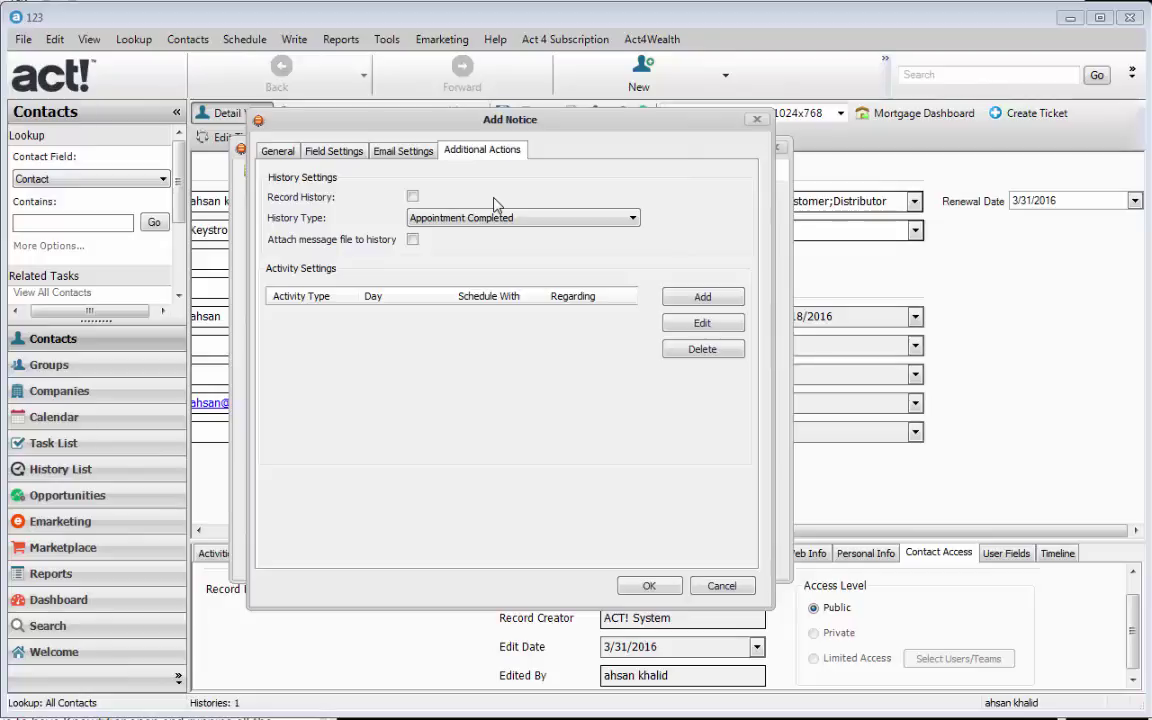
- Enable Record History as Knowtifier Email Sent, with the message file attached
{"action": "left_click", "coordinate": [418, 198]}
{"action": "left_click", "coordinate": [469, 224]}
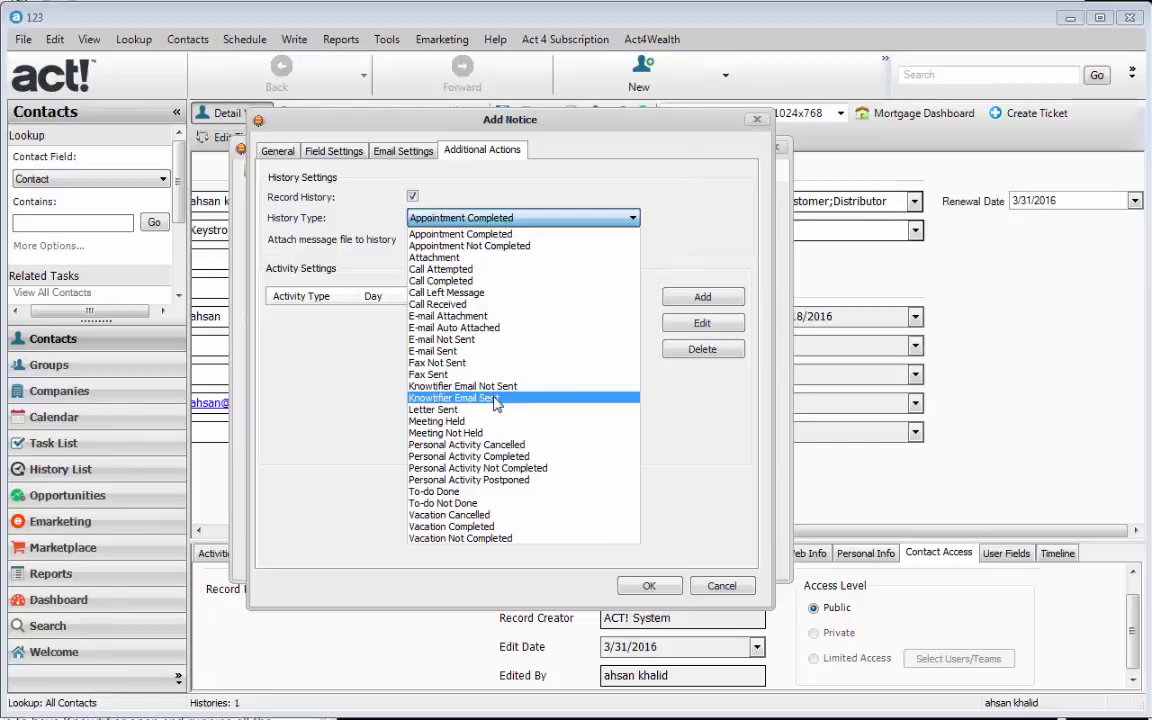
{"action": "left_click", "coordinate": [505, 409]}
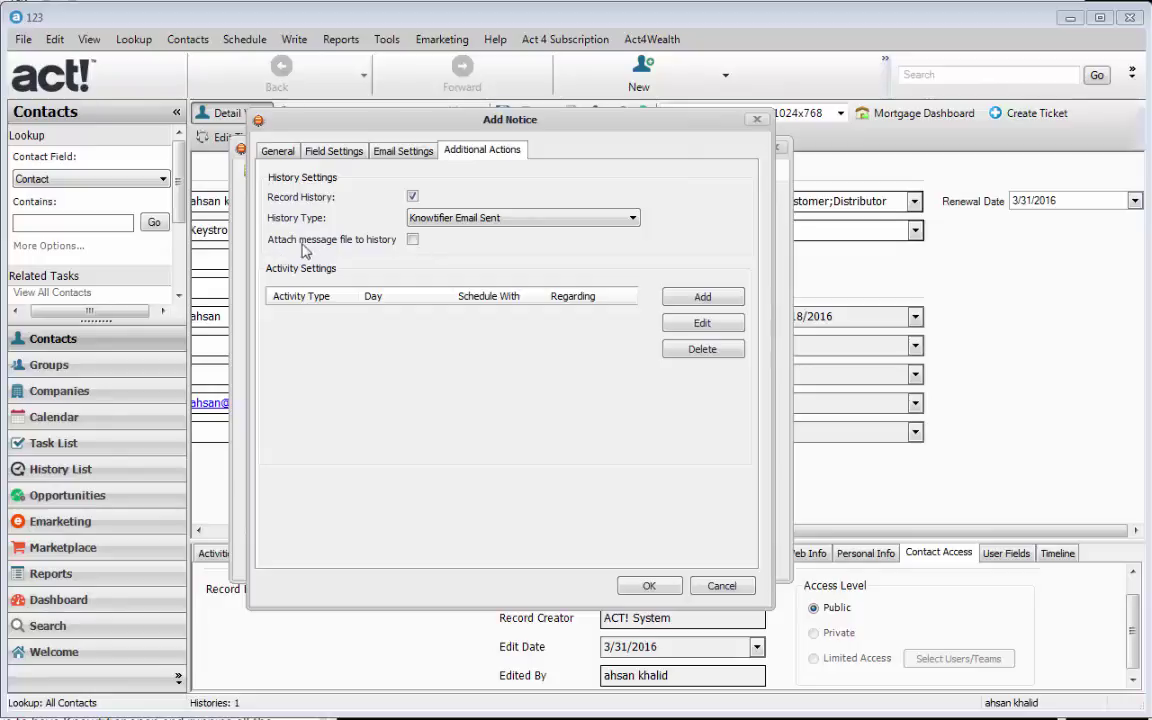
{"action": "left_click", "coordinate": [413, 241]}
- Add a trigger at 2 days Before the anchor date
{"action": "left_click", "coordinate": [276, 151]}
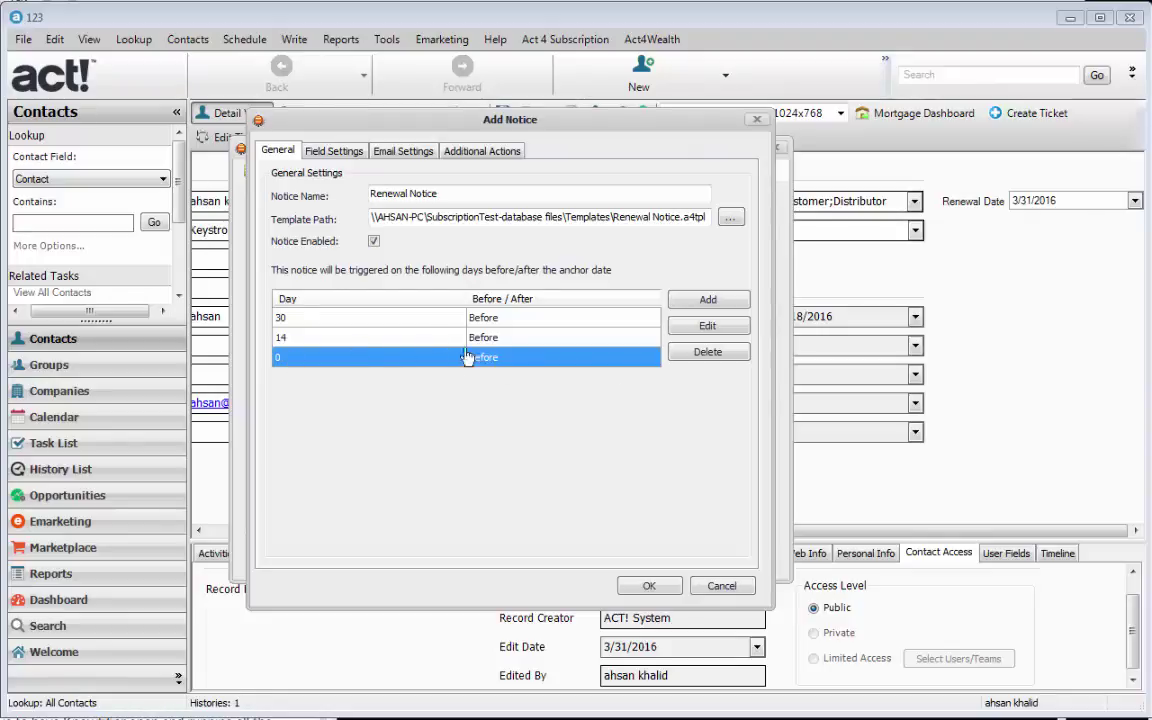
{"action": "left_click", "coordinate": [709, 299]}
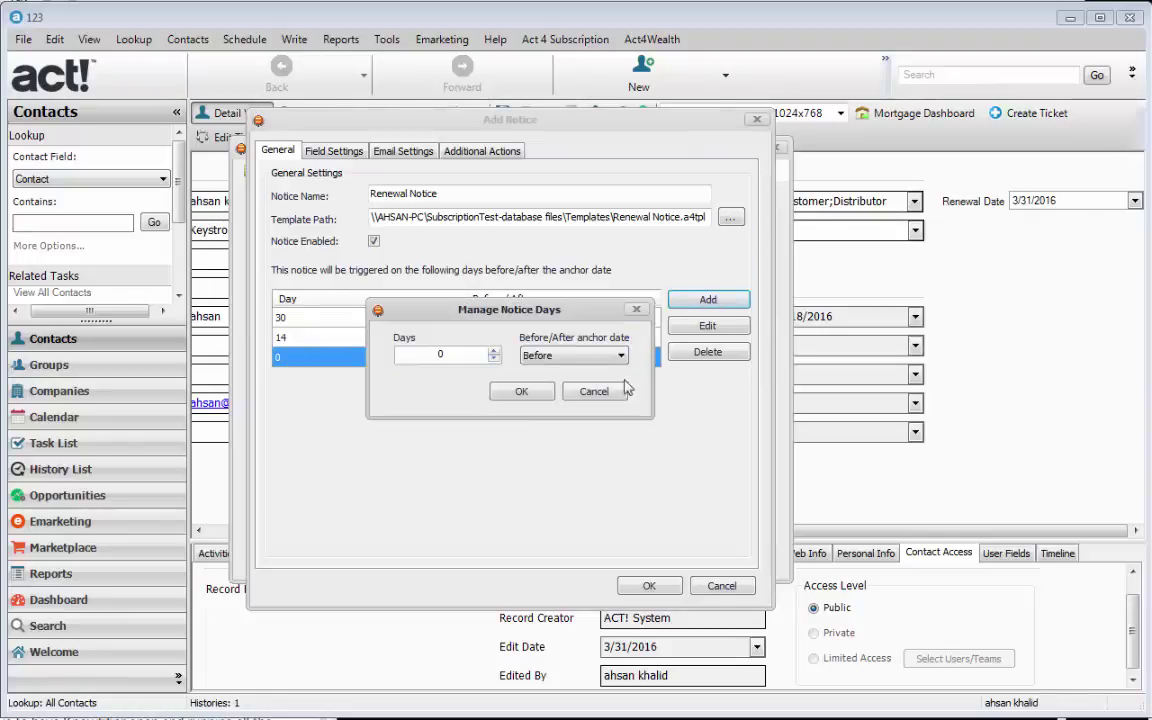
{"action": "left_click_drag", "start_coordinate": [468, 357], "coordinate": [413, 361]}
{"action": "left_click", "coordinate": [495, 352]}
{"action": "left_click", "coordinate": [495, 352]}
{"action": "key", "text": "Return"}
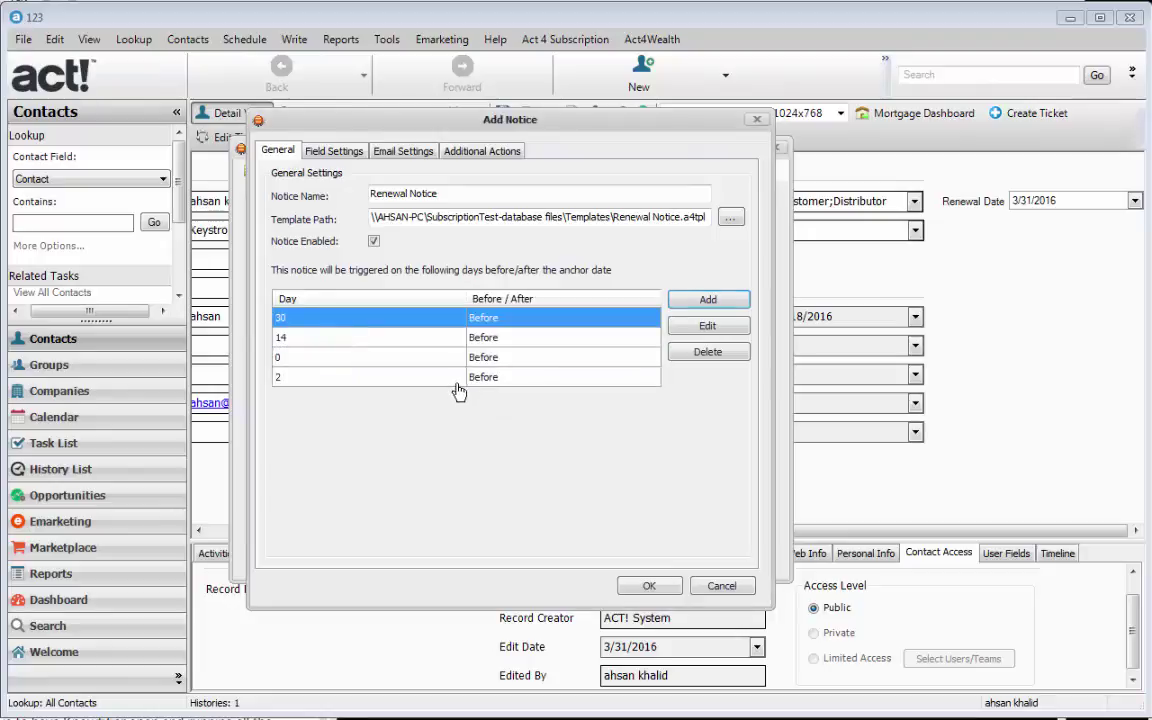
{"action": "left_click", "coordinate": [456, 382]}
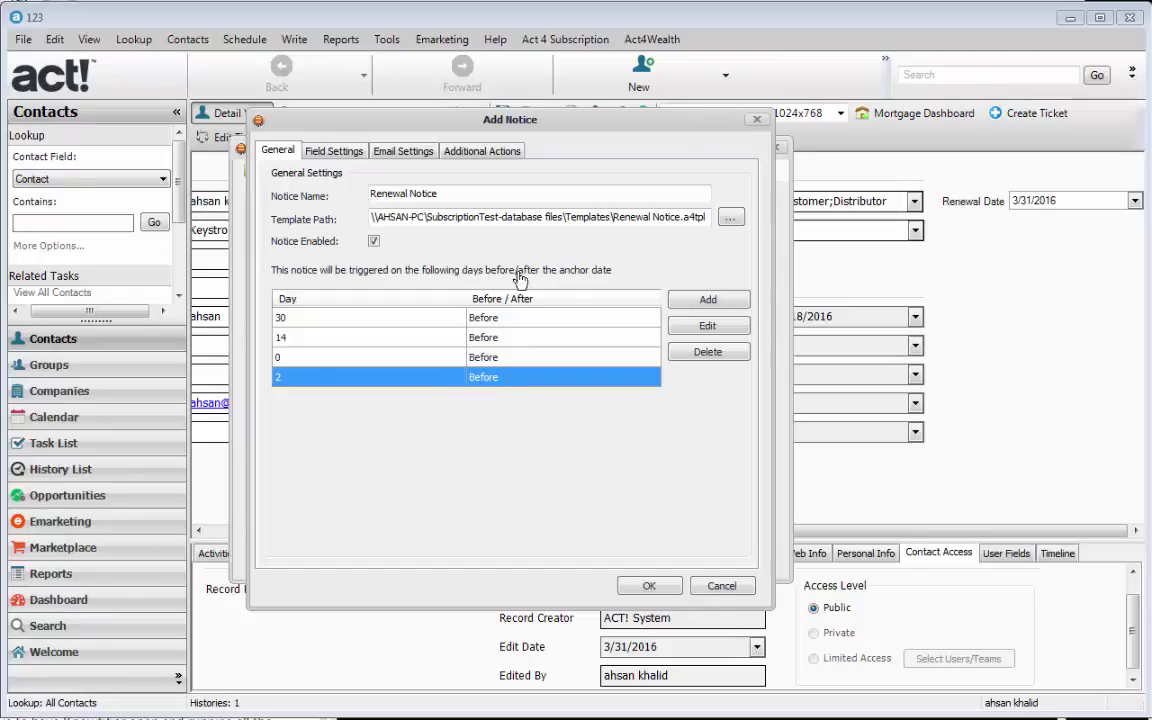
{"action": "left_click", "coordinate": [484, 155]}
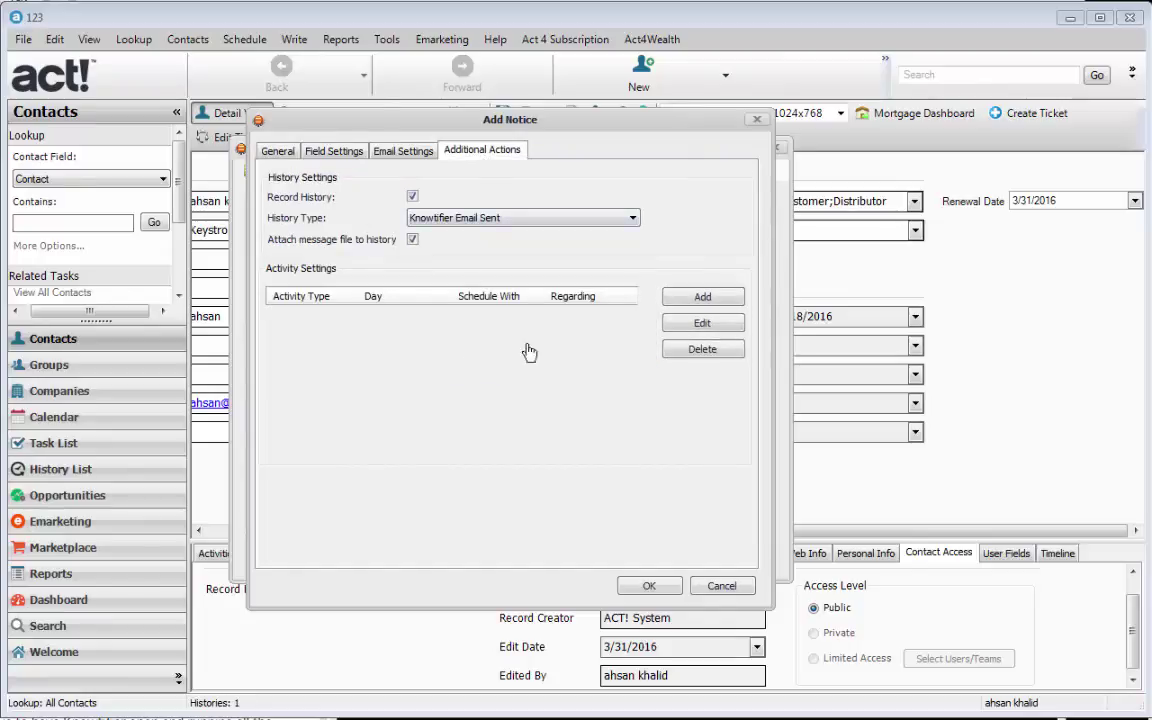
- Add a follow-up activity scheduled 2 days Before, with no email sent that day
{"action": "left_click", "coordinate": [703, 298]}
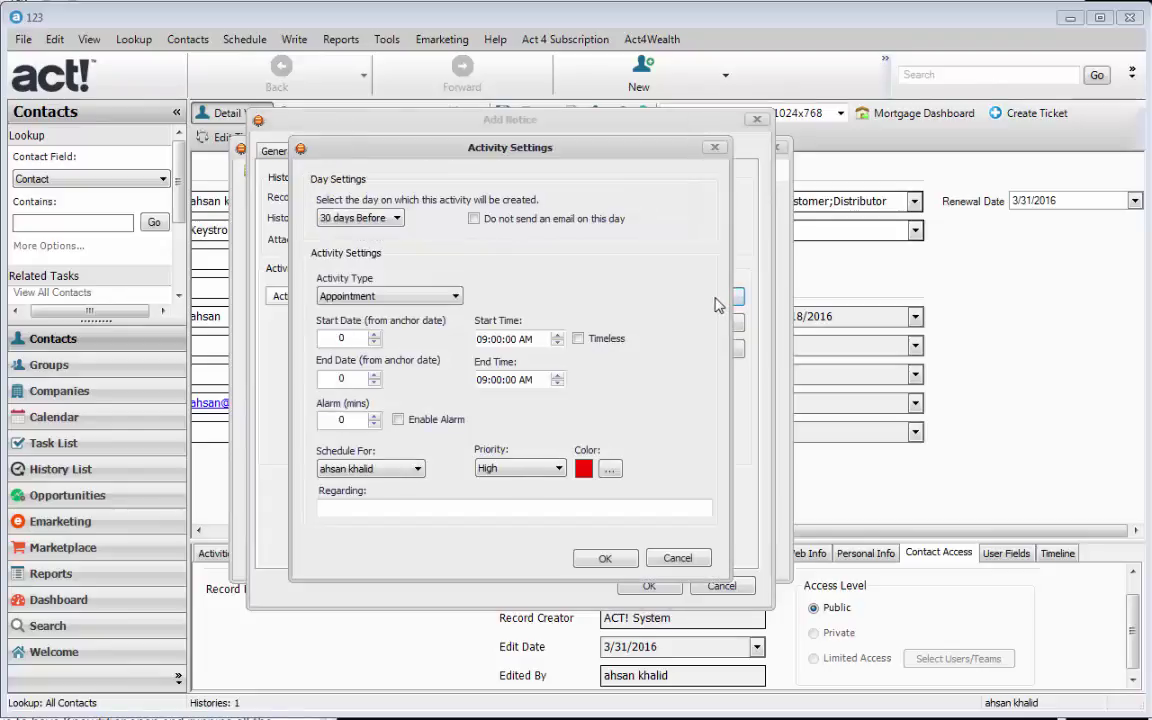
{"action": "left_click", "coordinate": [397, 220]}
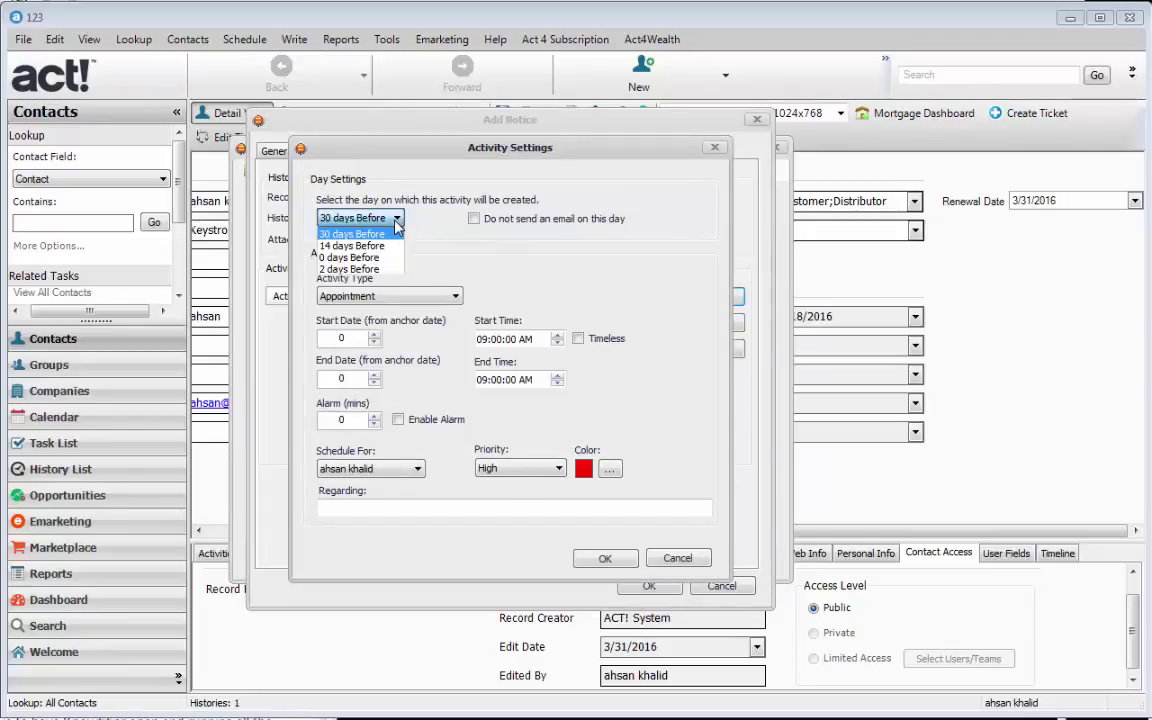
{"action": "left_click", "coordinate": [376, 270]}
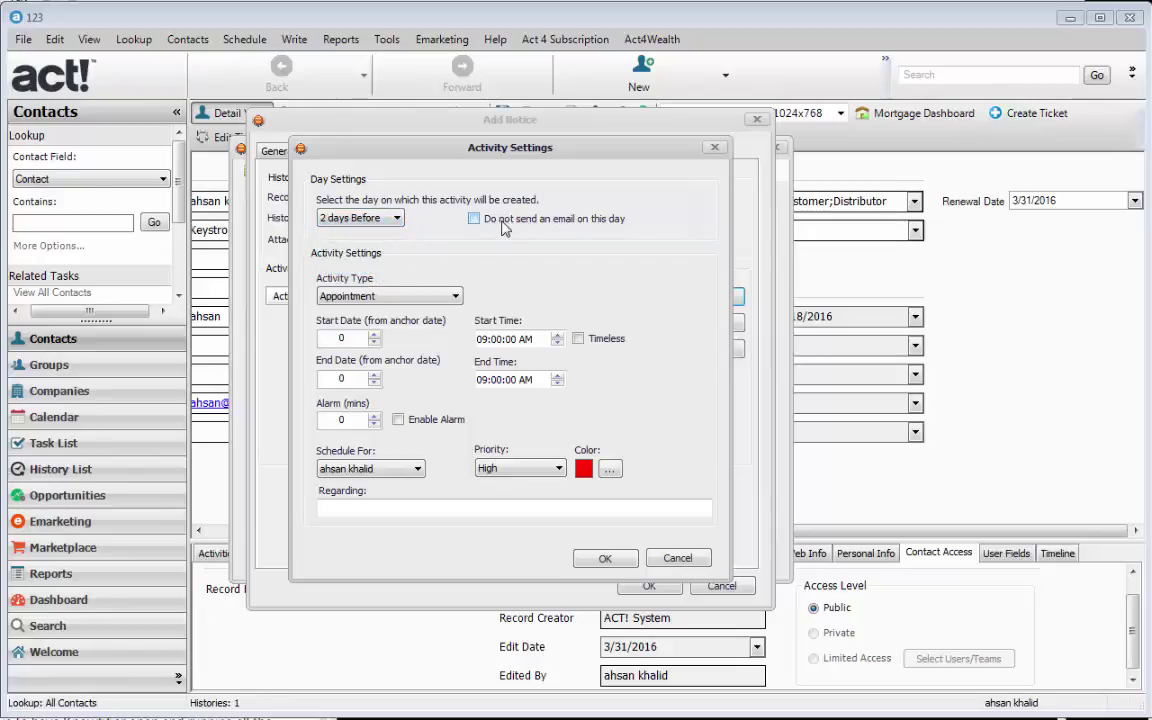
{"action": "left_click", "coordinate": [604, 222]}
{"action": "left_click", "coordinate": [617, 226]}
{"action": "left_click", "coordinate": [617, 226]}
{"action": "left_click", "coordinate": [436, 297]}
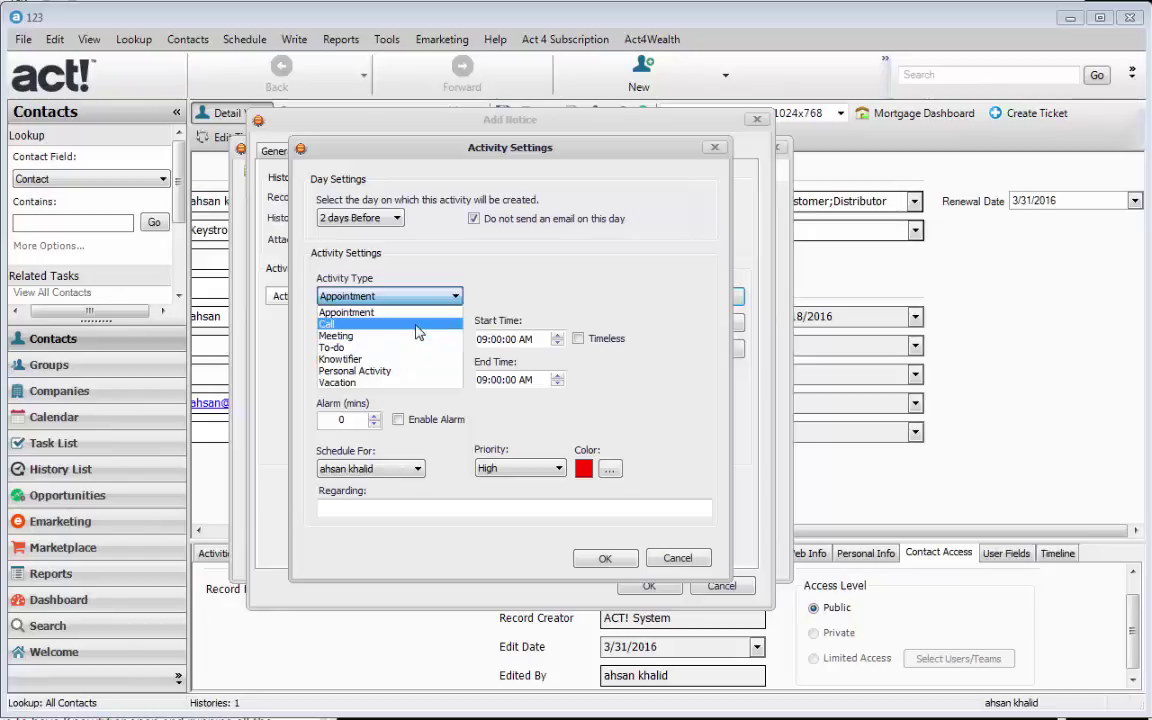
- Make the activity a timeless Call with start and end date offsets of 2
{"action": "left_click", "coordinate": [418, 326]}
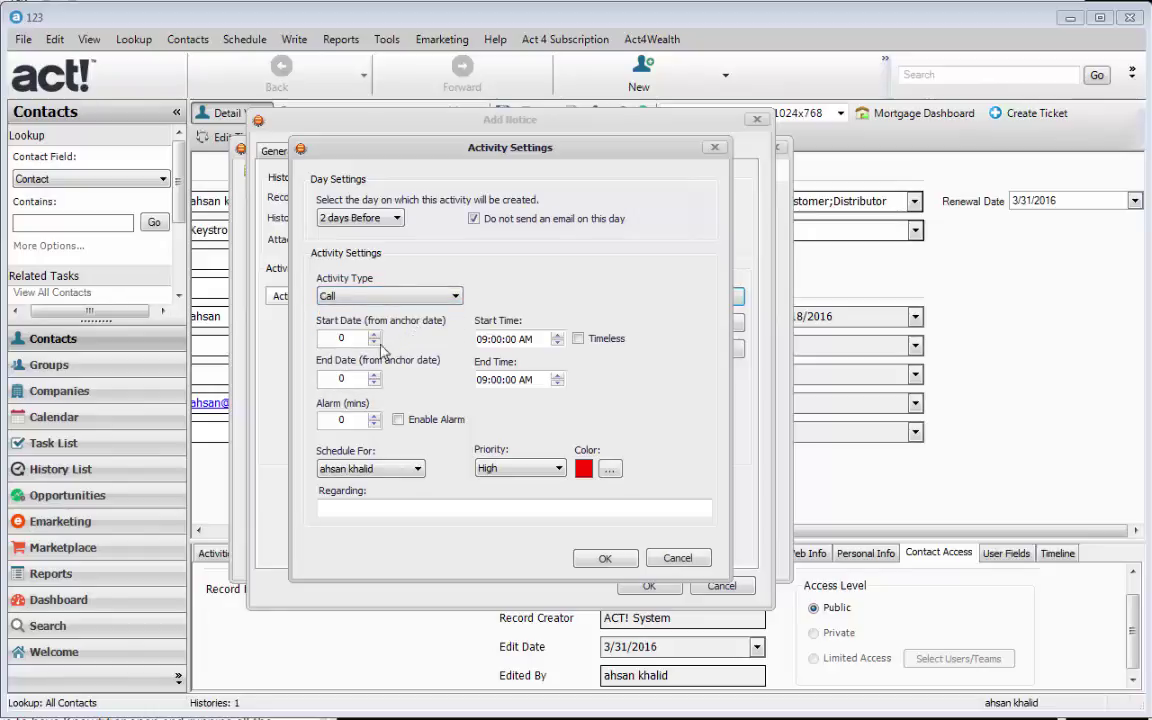
{"action": "double_click", "coordinate": [331, 378]}
{"action": "type", "text": "2"}
{"action": "double_click", "coordinate": [329, 339]}
{"action": "type", "text": "2"}
{"action": "double_click", "coordinate": [355, 340]}
{"action": "type", "text": "-2"}
{"action": "double_click", "coordinate": [335, 381]}
{"action": "left_click", "coordinate": [338, 339]}
{"action": "type", "text": "2"}
{"action": "left_click", "coordinate": [578, 339]}
- Schedule it for the current user at High priority, regarding 'Follow-up with client', and confirm
{"action": "left_click", "coordinate": [399, 473]}
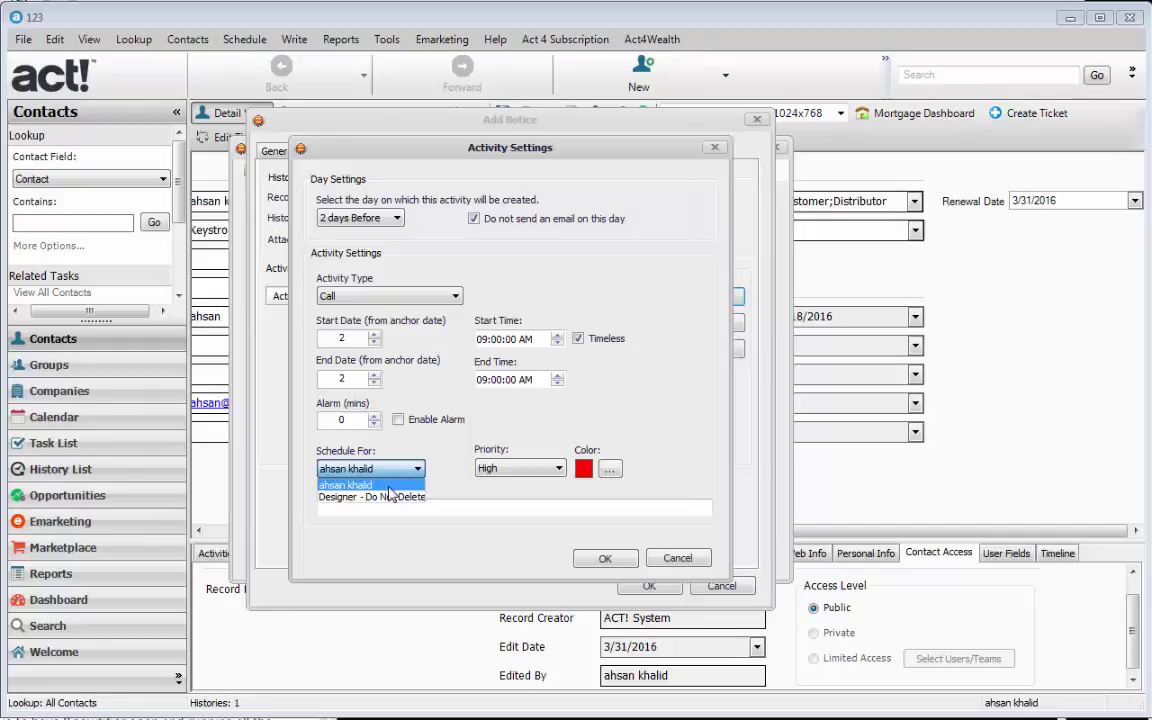
{"action": "left_click", "coordinate": [390, 487]}
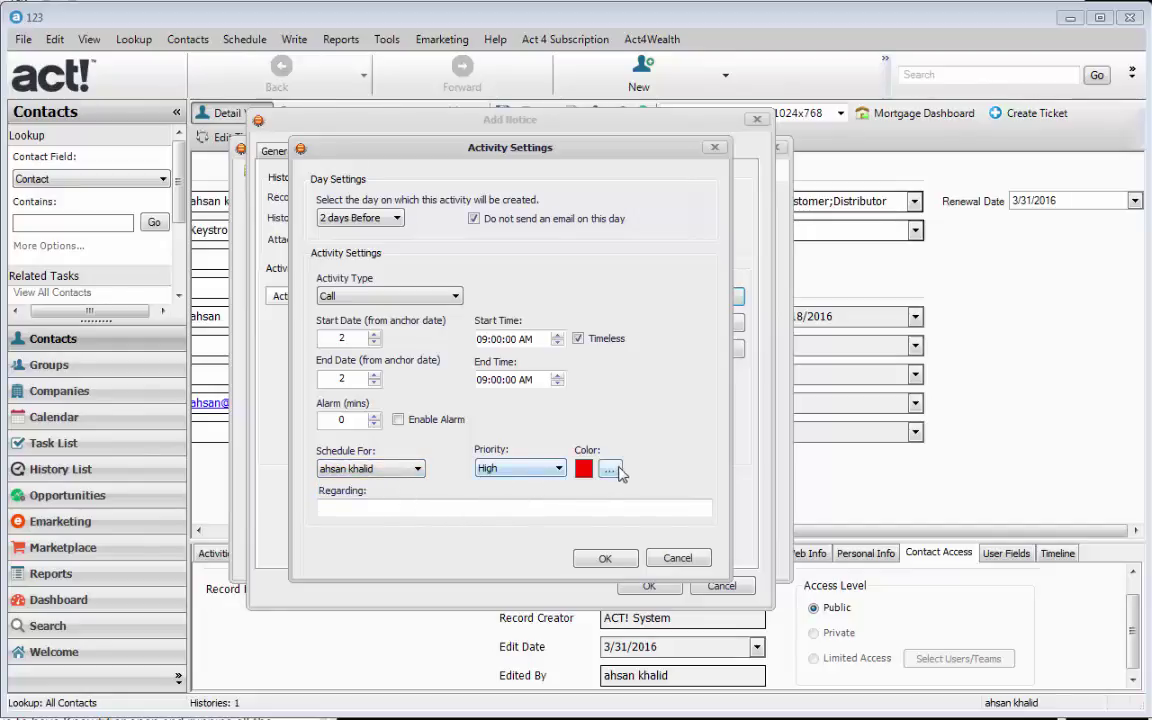
{"action": "left_click", "coordinate": [498, 508]}
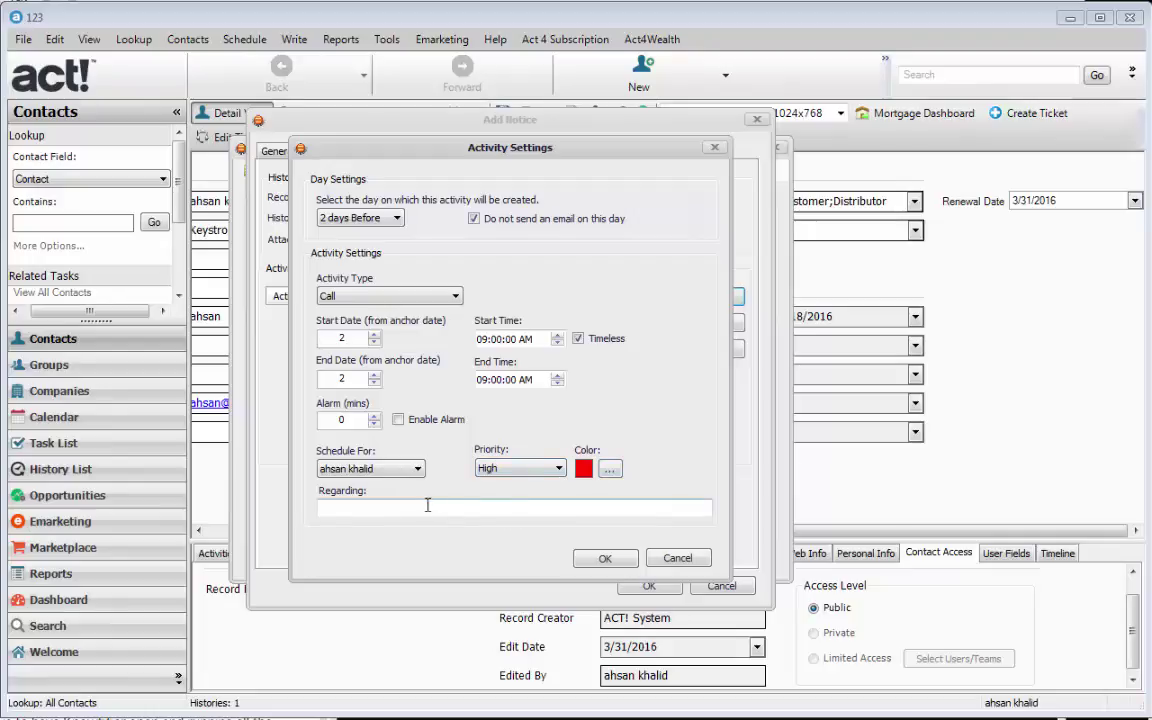
{"action": "left_click", "coordinate": [541, 470]}
{"action": "left_click", "coordinate": [520, 483]}
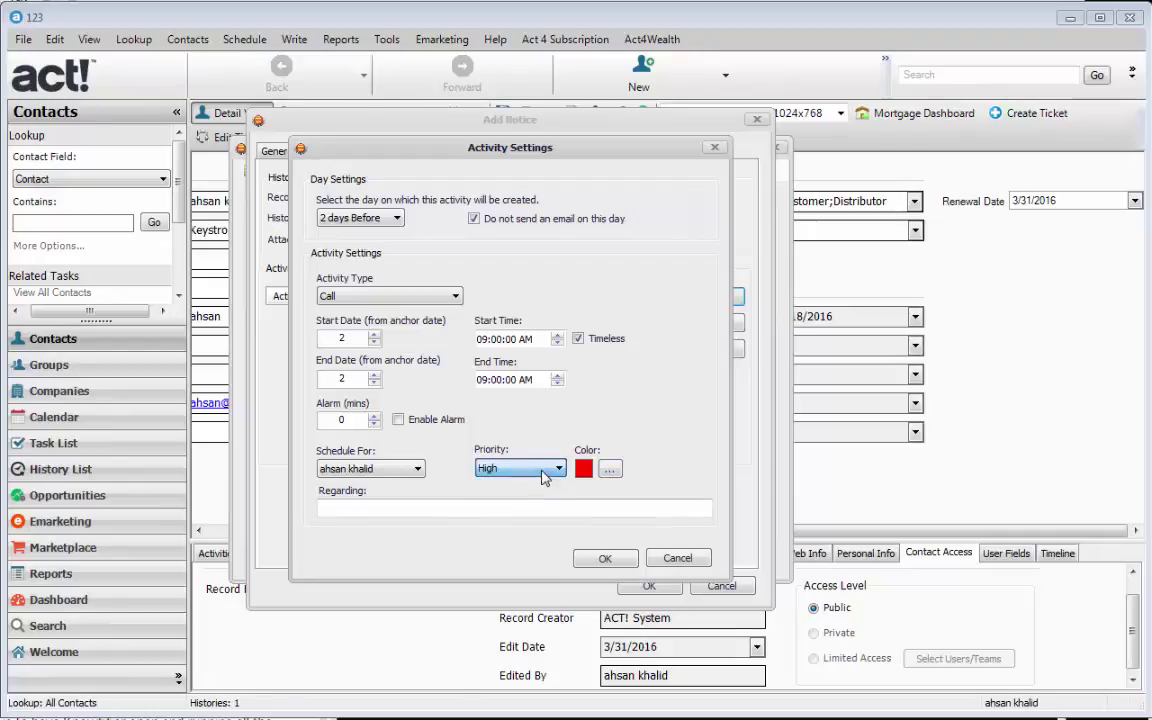
{"action": "left_click", "coordinate": [500, 510]}
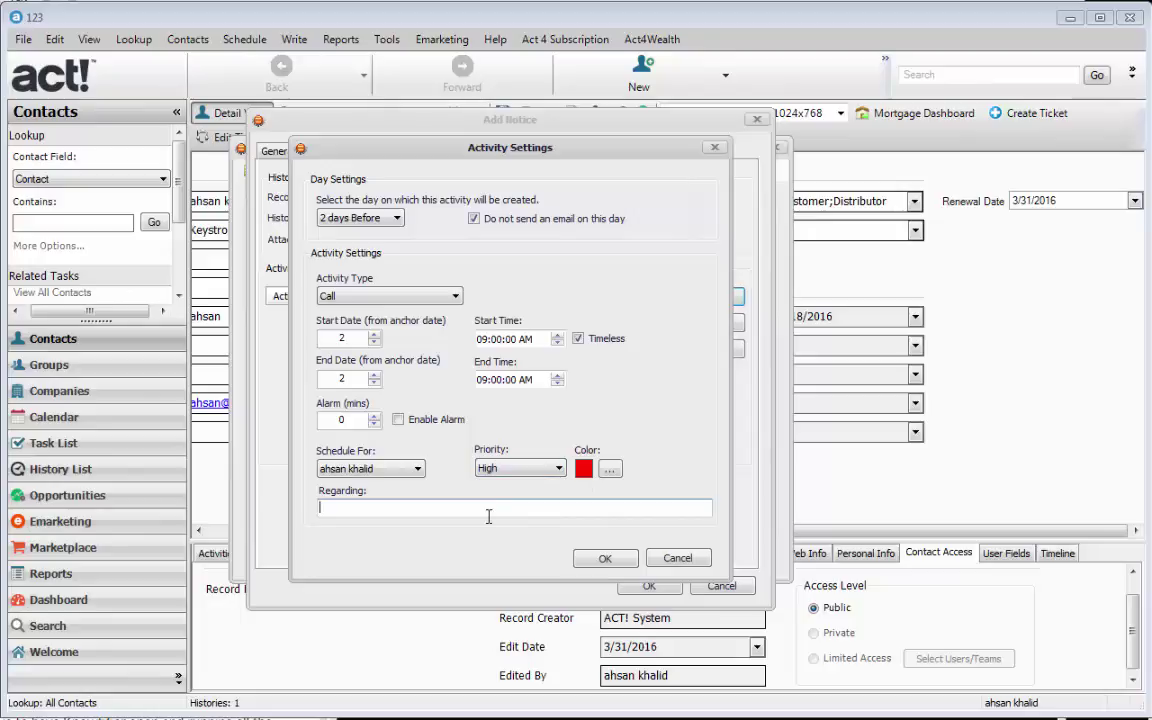
{"action": "type", "text": "Follow-up with client"}
{"action": "left_click", "coordinate": [603, 559]}
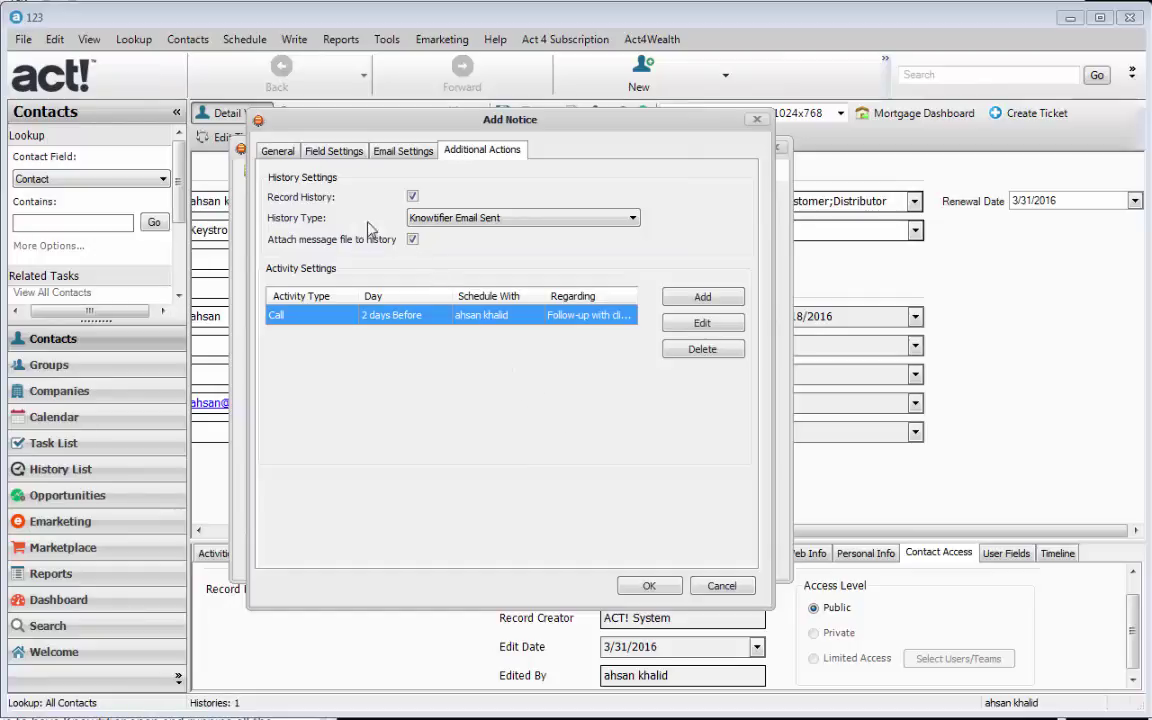
- Review the notice's trigger rows for 30, 14, 0 and 2 days before on the General tab
{"action": "left_click", "coordinate": [277, 151]}
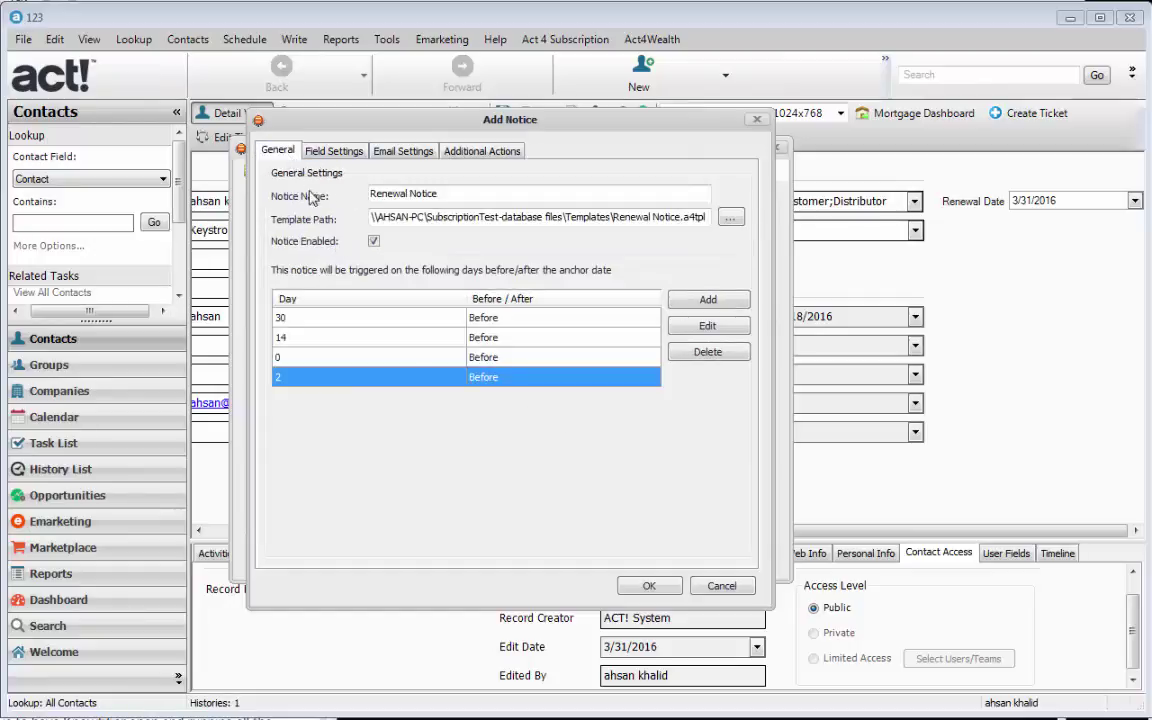
{"action": "left_click", "coordinate": [337, 320]}
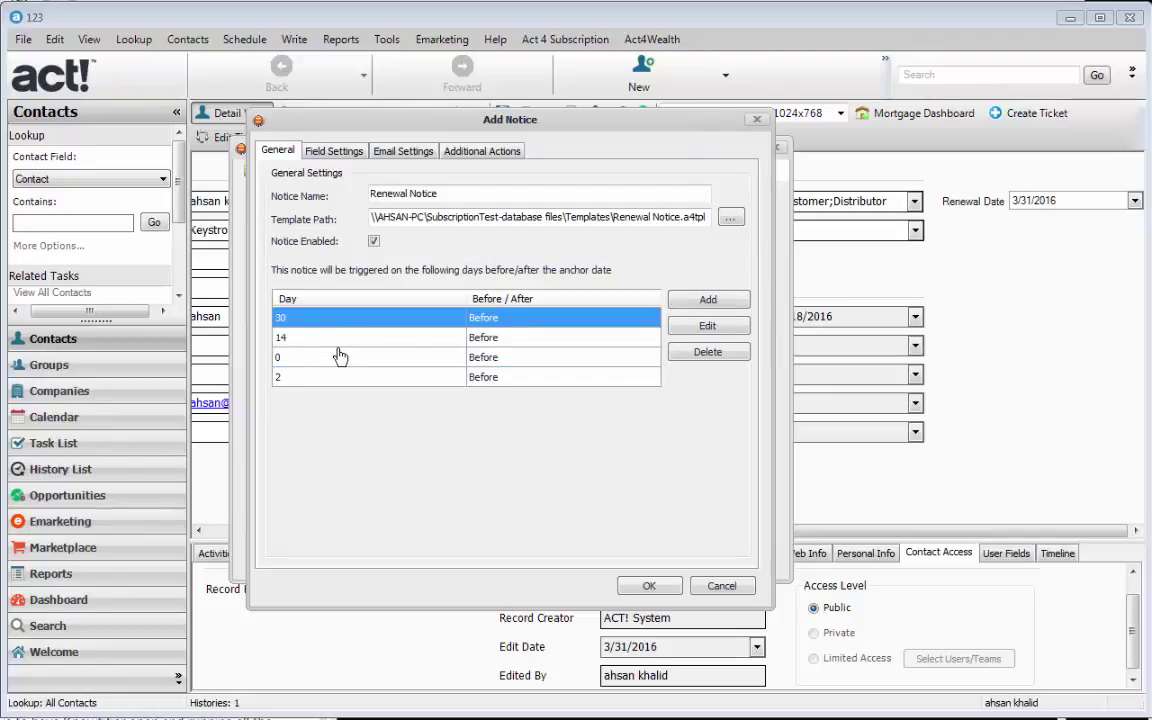
{"action": "left_click", "coordinate": [340, 357]}
{"action": "key", "text": "Up"}
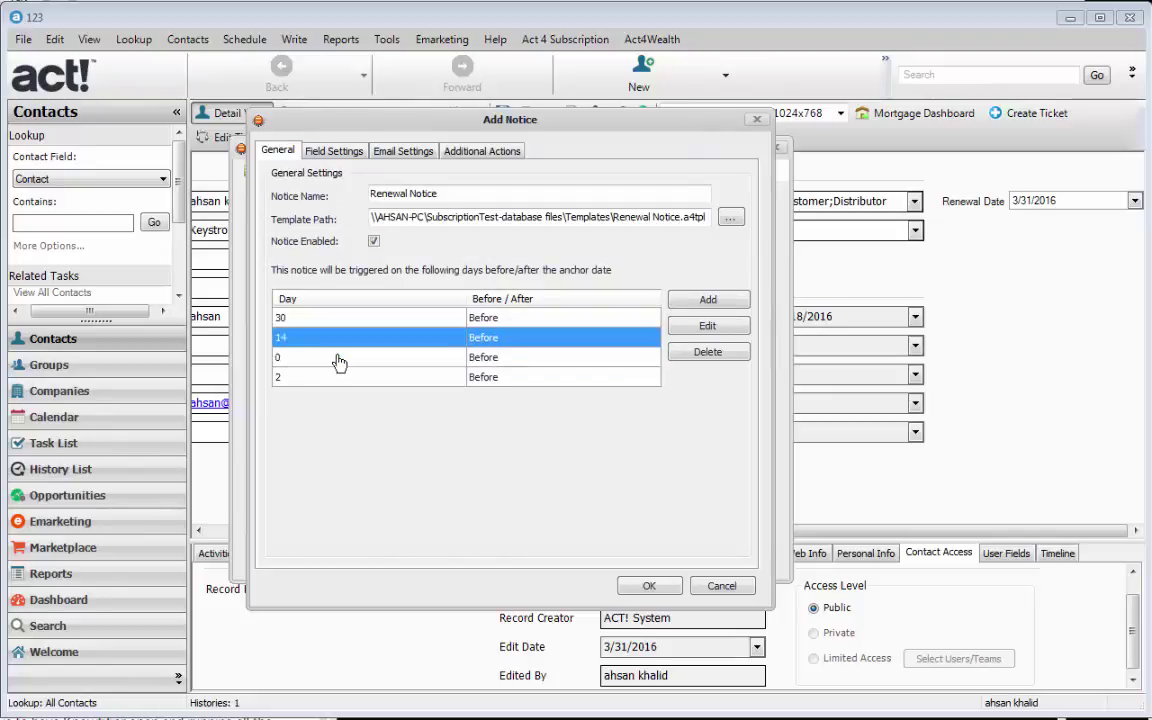
{"action": "left_click", "coordinate": [340, 360]}
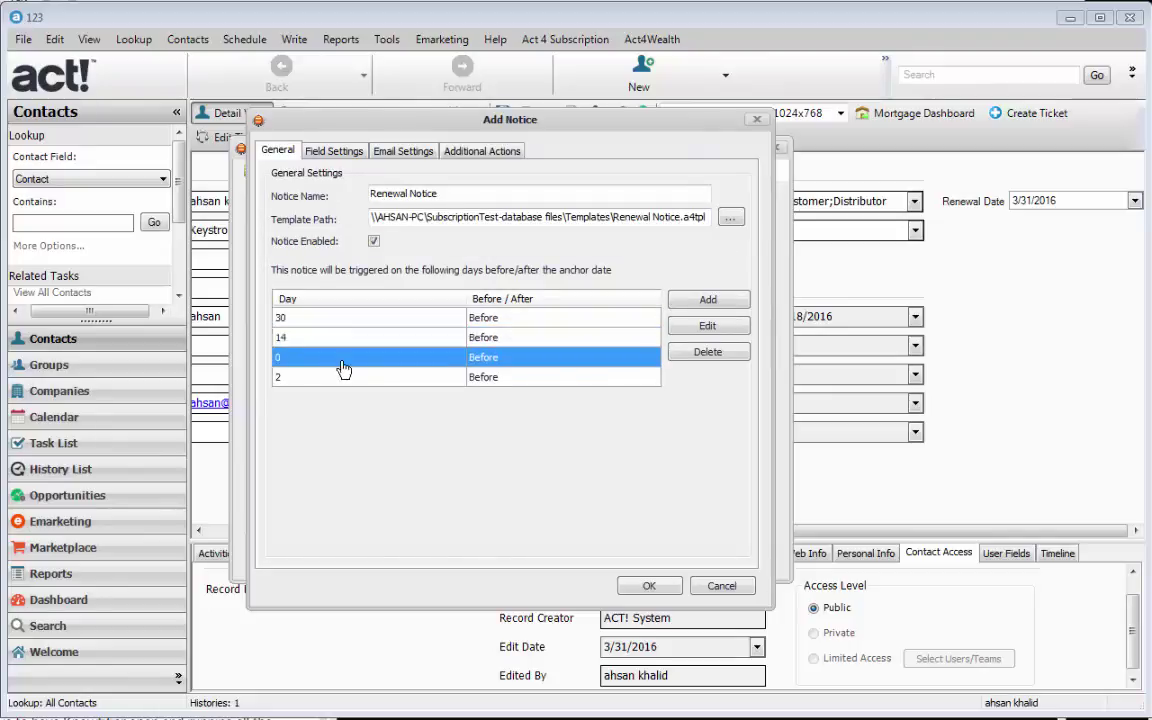
{"action": "left_click", "coordinate": [323, 380]}
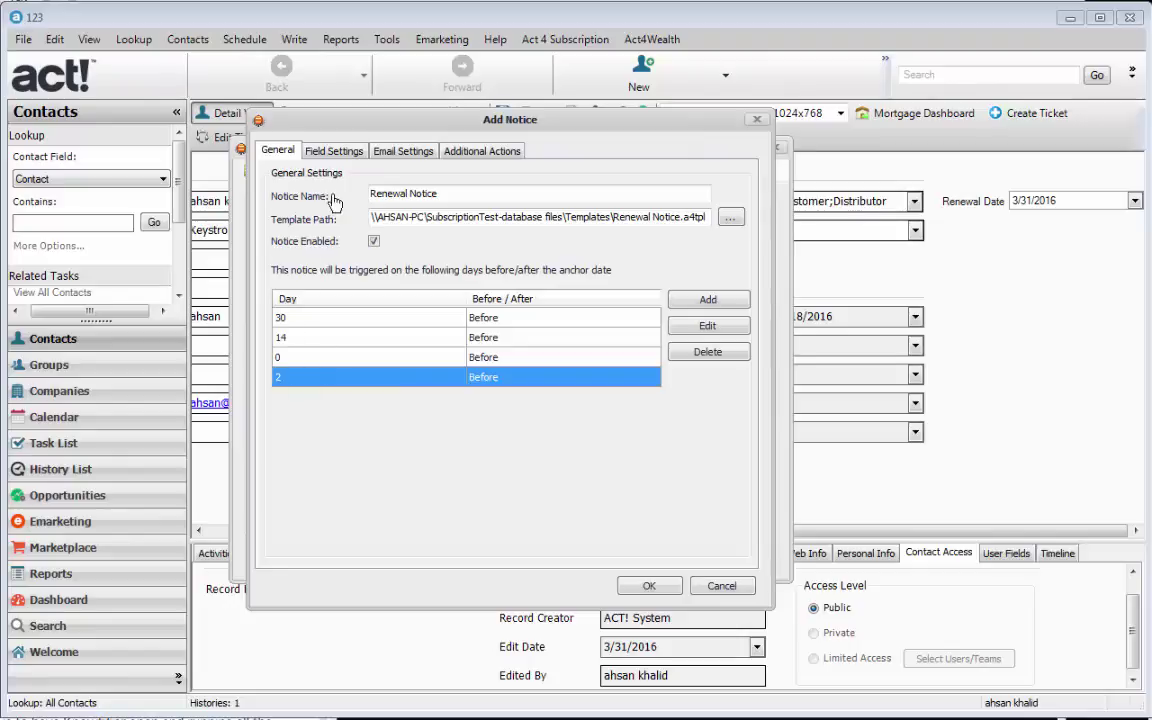
{"action": "left_click", "coordinate": [334, 151]}
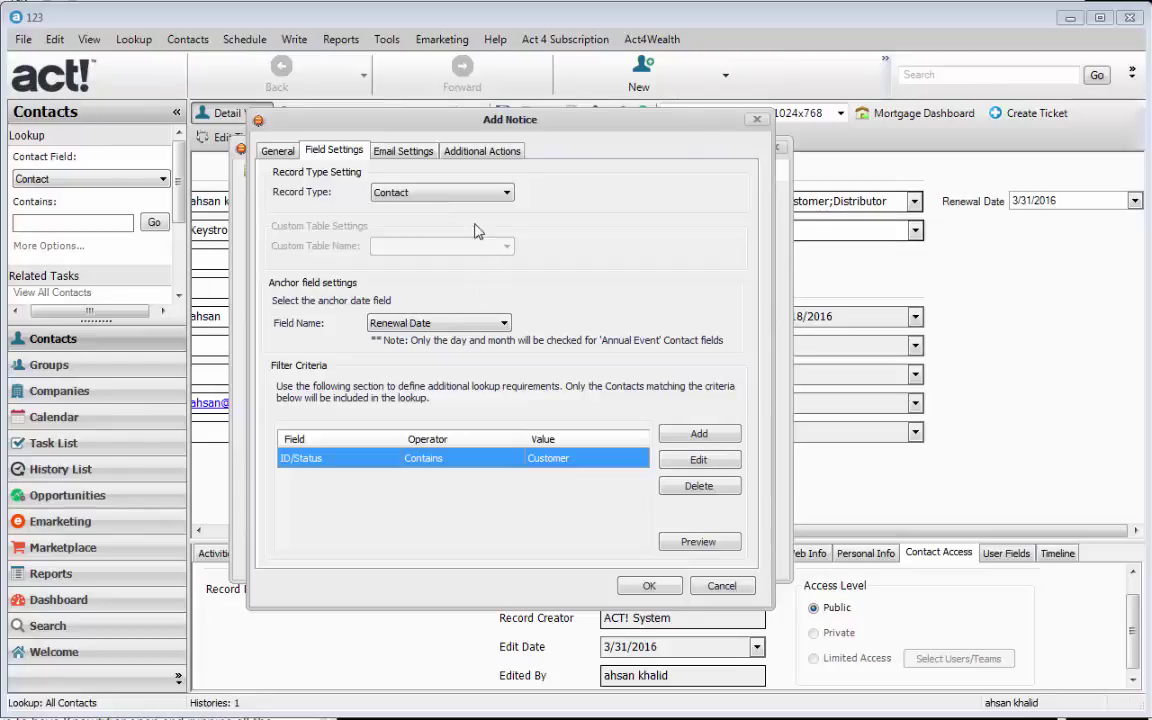
- Try basing the notice on the Software custom table and look at its anchor date fields
{"action": "left_click", "coordinate": [492, 197]}
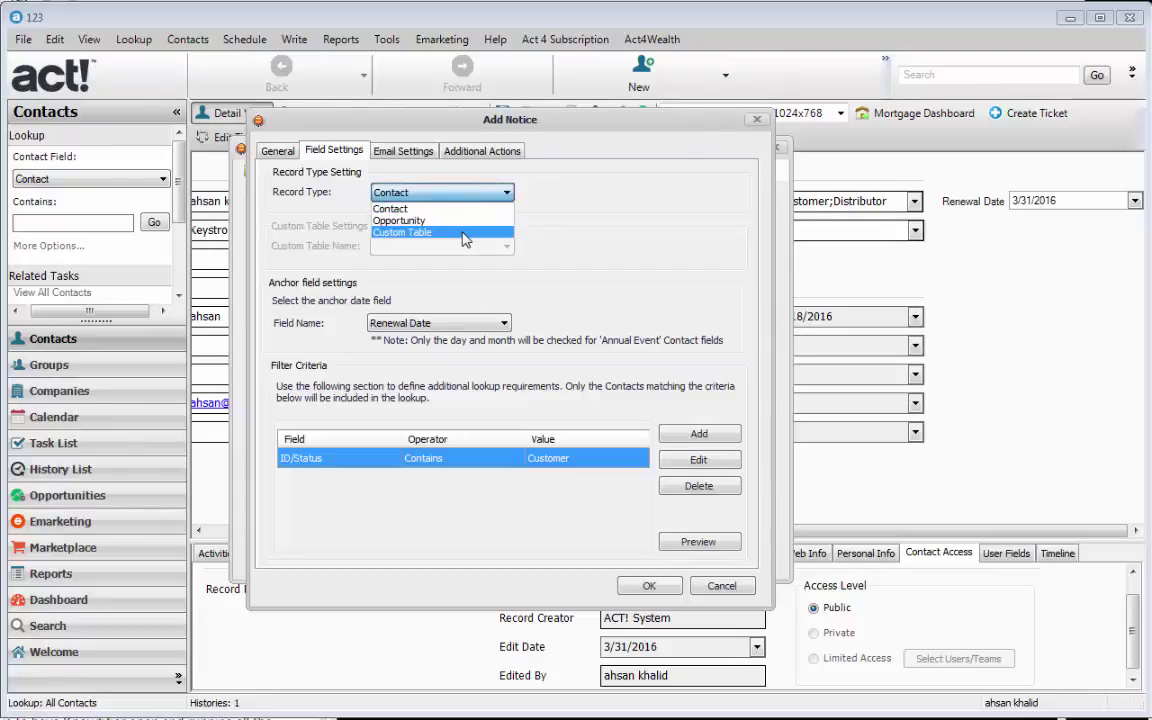
{"action": "left_click", "coordinate": [463, 236]}
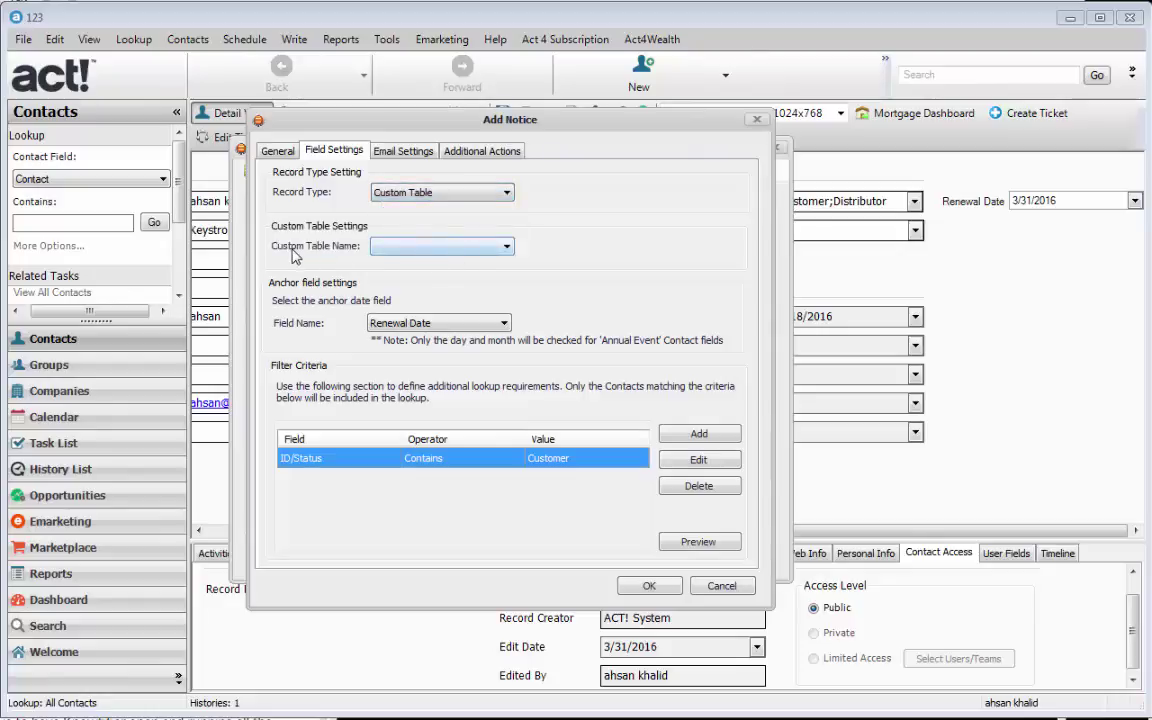
{"action": "left_click", "coordinate": [427, 248]}
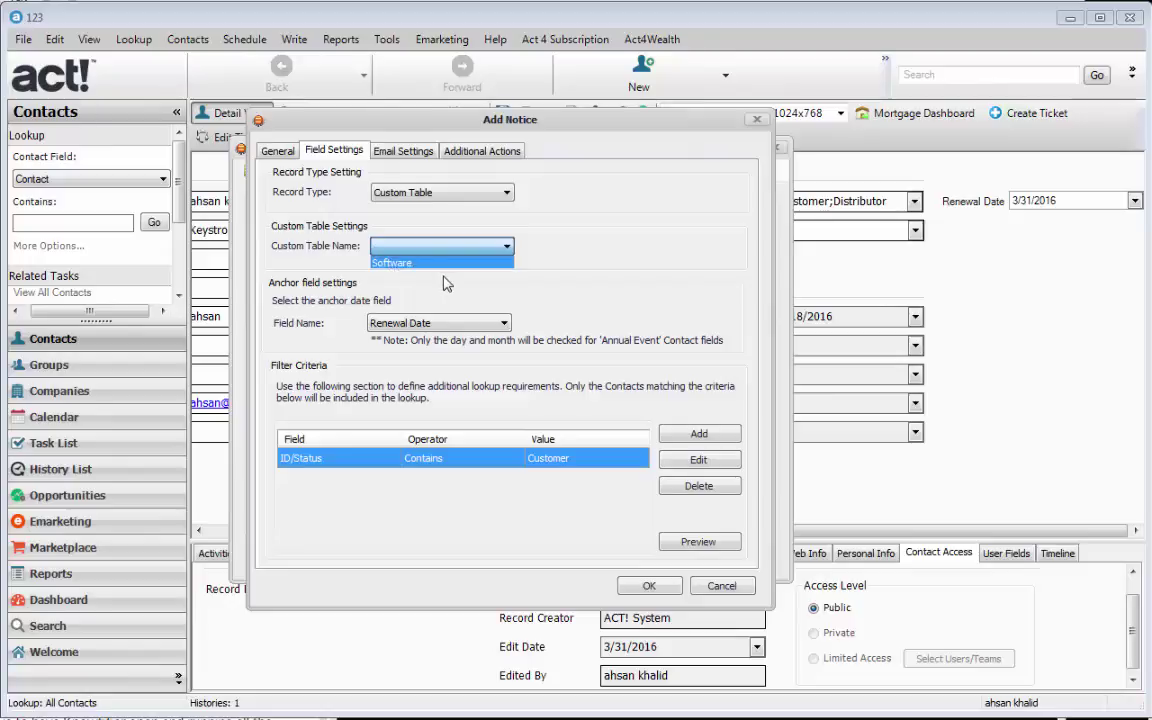
{"action": "left_click", "coordinate": [405, 262]}
{"action": "left_click", "coordinate": [423, 324]}
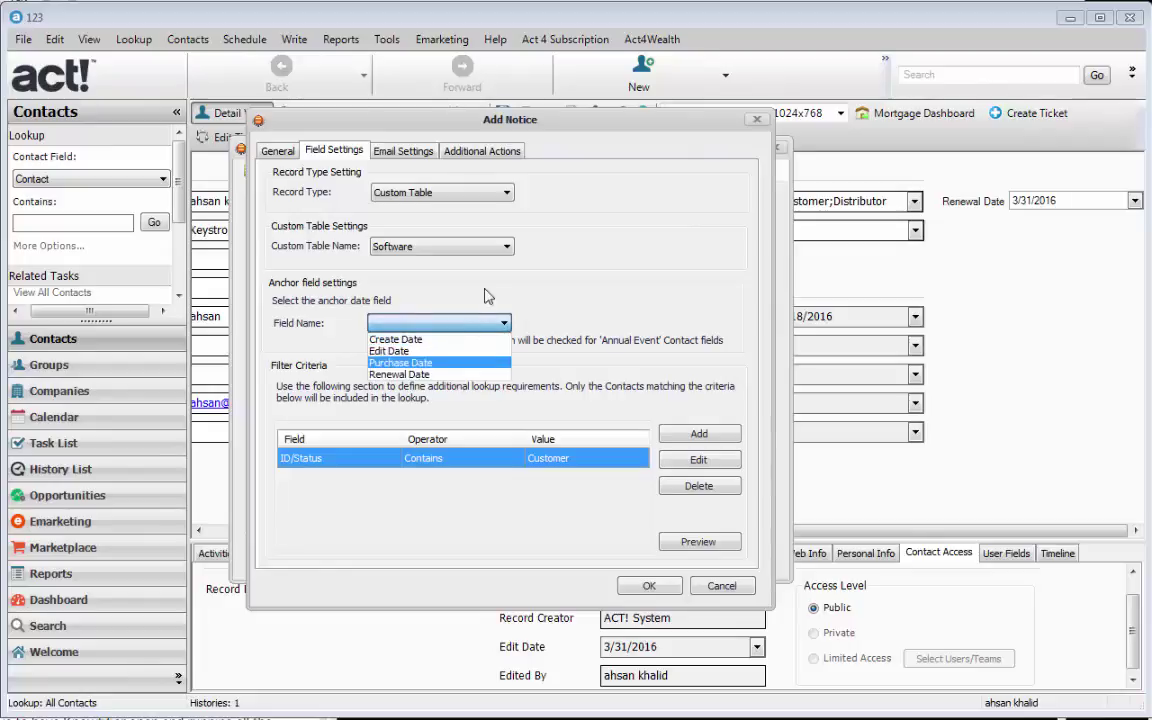
{"action": "left_click", "coordinate": [432, 188]}
- Switch back to Contact records anchored on Renewal Date and start a new filter criterion
{"action": "left_click", "coordinate": [440, 192]}
{"action": "left_click", "coordinate": [395, 206]}
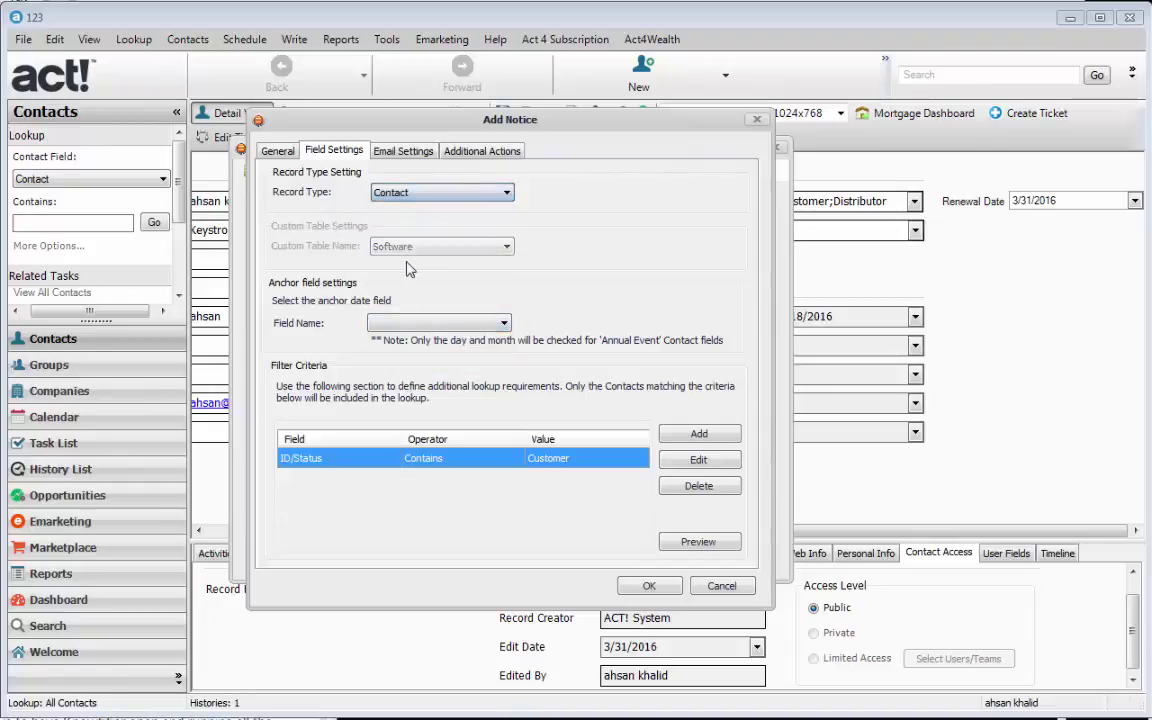
{"action": "left_click", "coordinate": [438, 322]}
{"action": "left_click", "coordinate": [382, 401]}
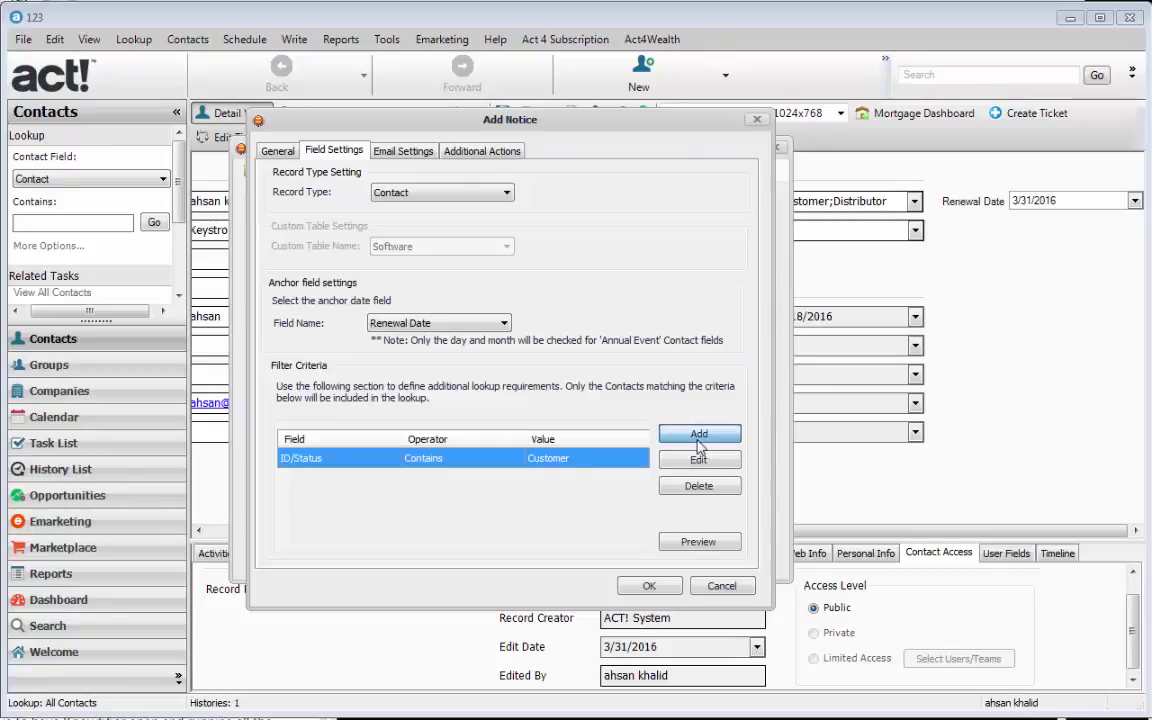
{"action": "left_click", "coordinate": [652, 433]}
{"action": "left_click", "coordinate": [405, 365]}
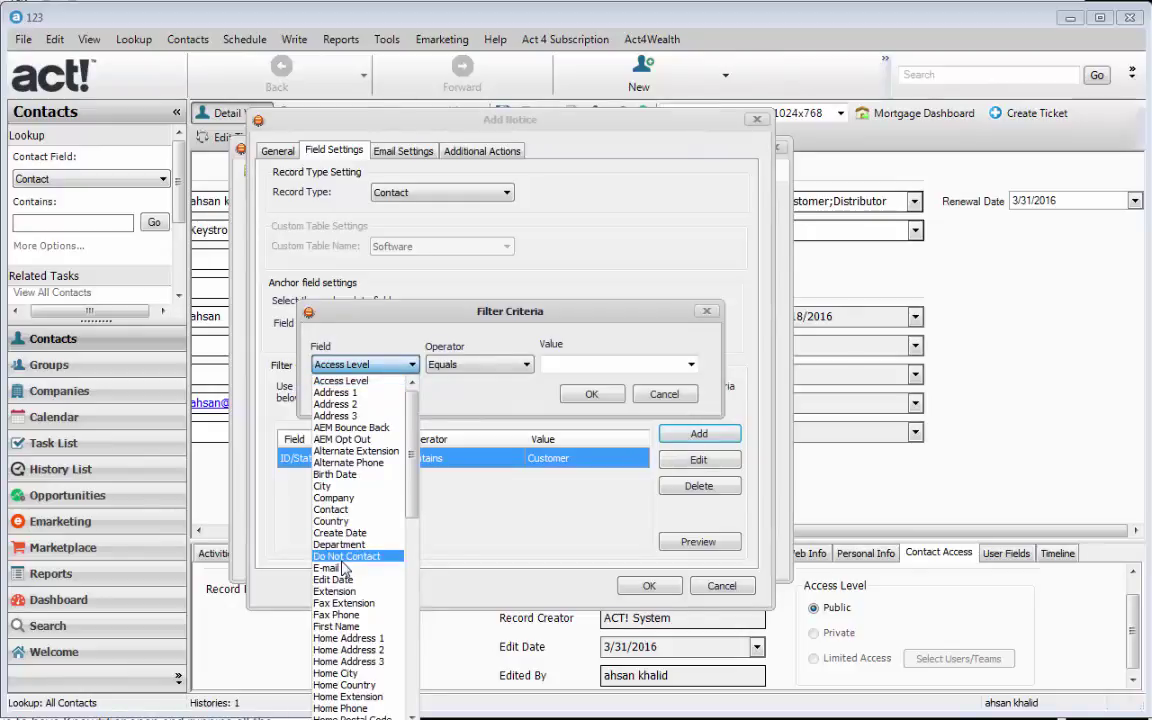
- Add the filter criterion Do Not Contact Equals false
{"action": "left_click", "coordinate": [346, 556]}
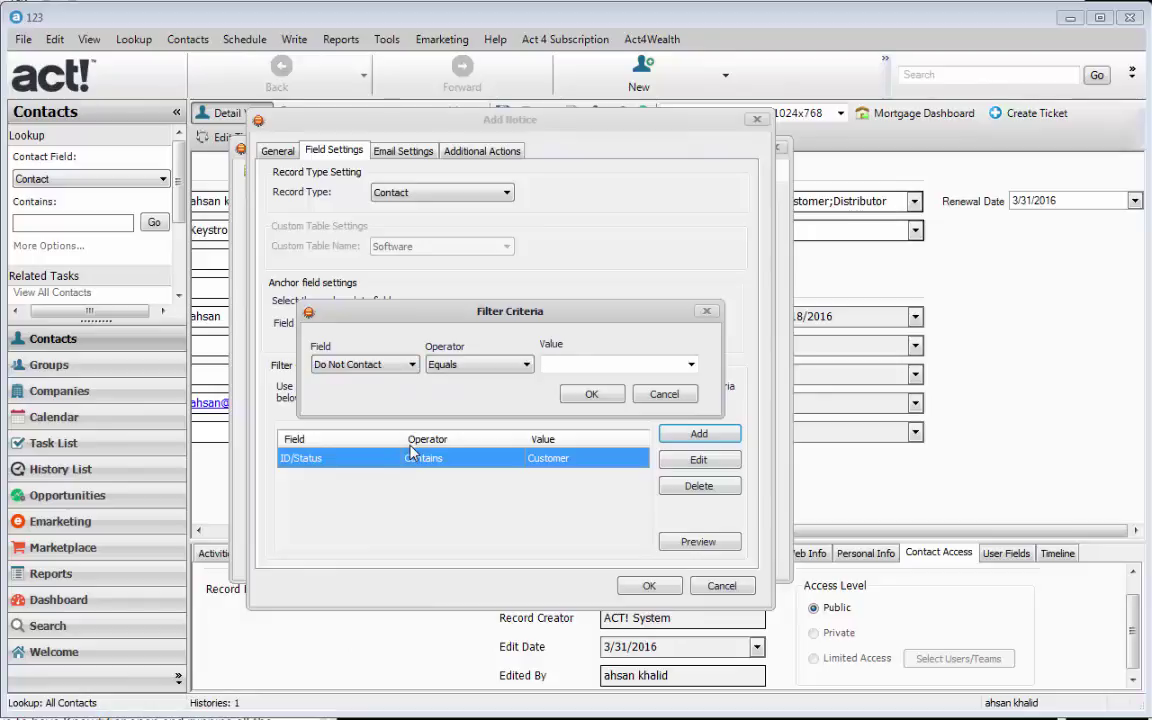
{"action": "left_click", "coordinate": [466, 366]}
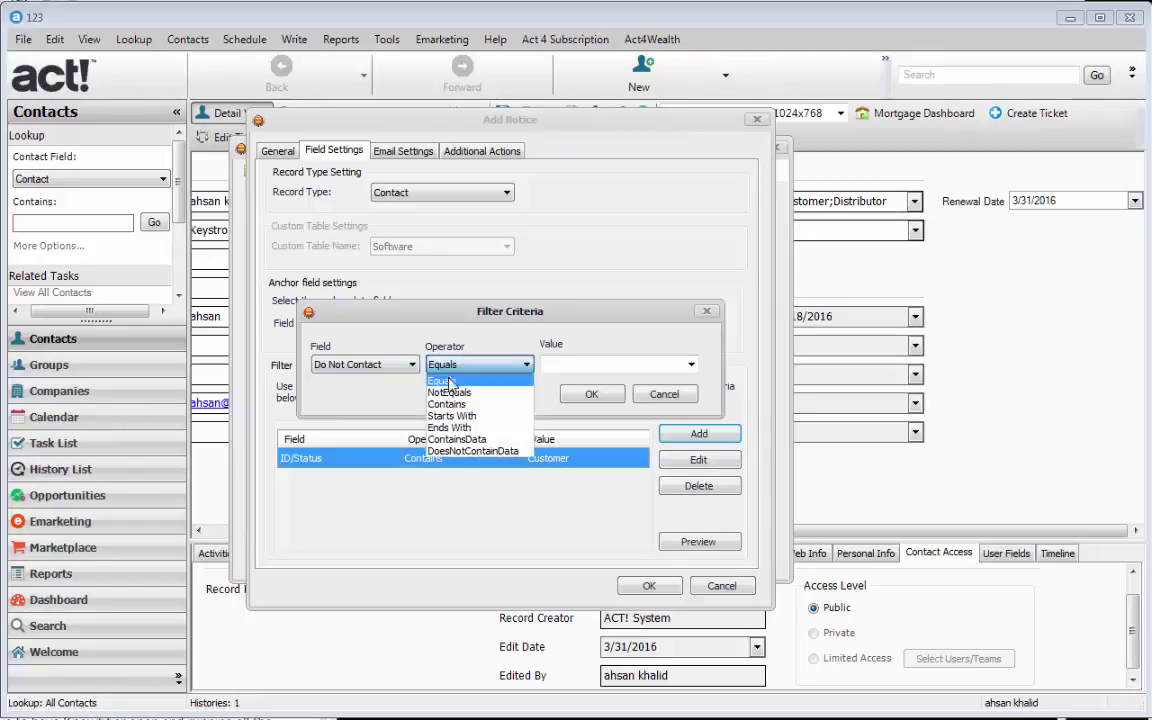
{"action": "left_click", "coordinate": [451, 384]}
{"action": "left_click", "coordinate": [556, 364]}
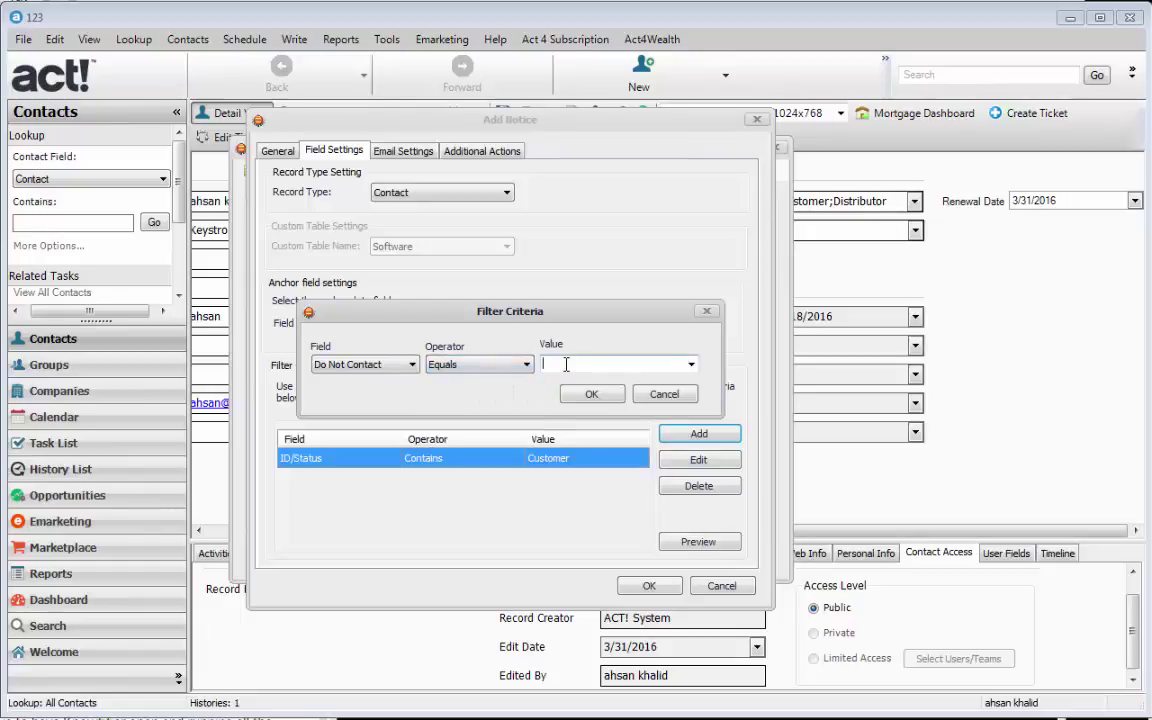
{"action": "type", "text": "false"}
{"action": "left_click", "coordinate": [591, 394]}
{"action": "left_click", "coordinate": [386, 477]}
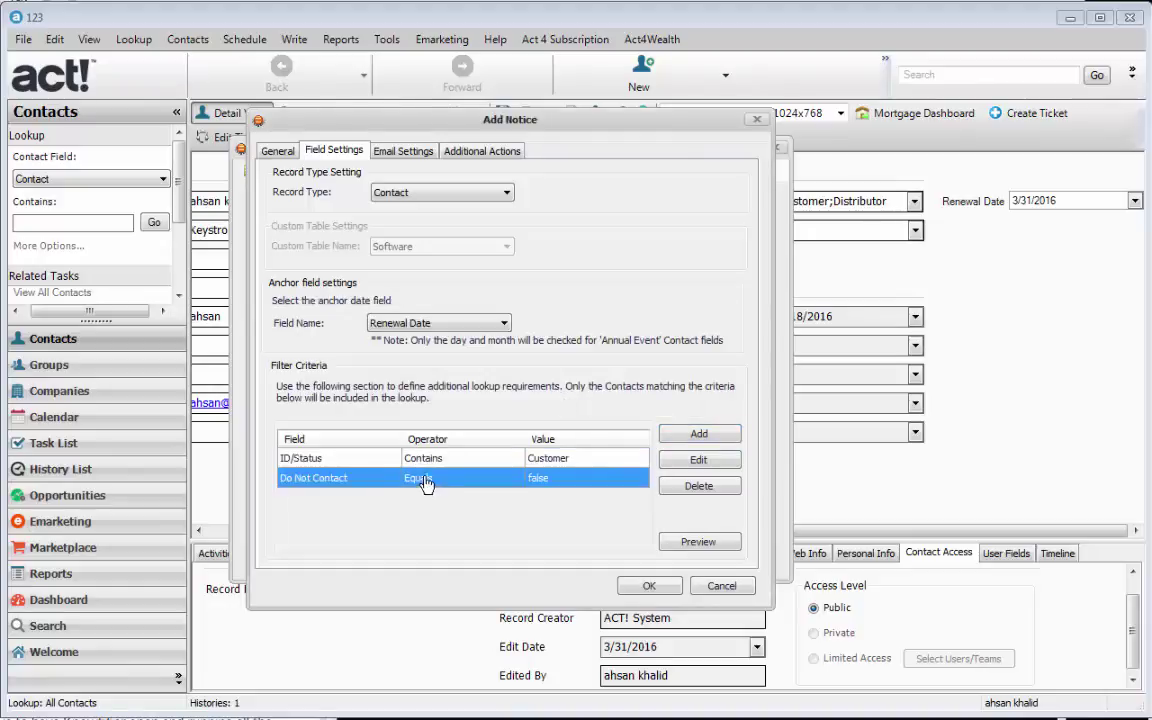
- Review the filters, email CC address and follow-up settings, then accept and apply the Renewal Notice
{"action": "left_click", "coordinate": [350, 462]}
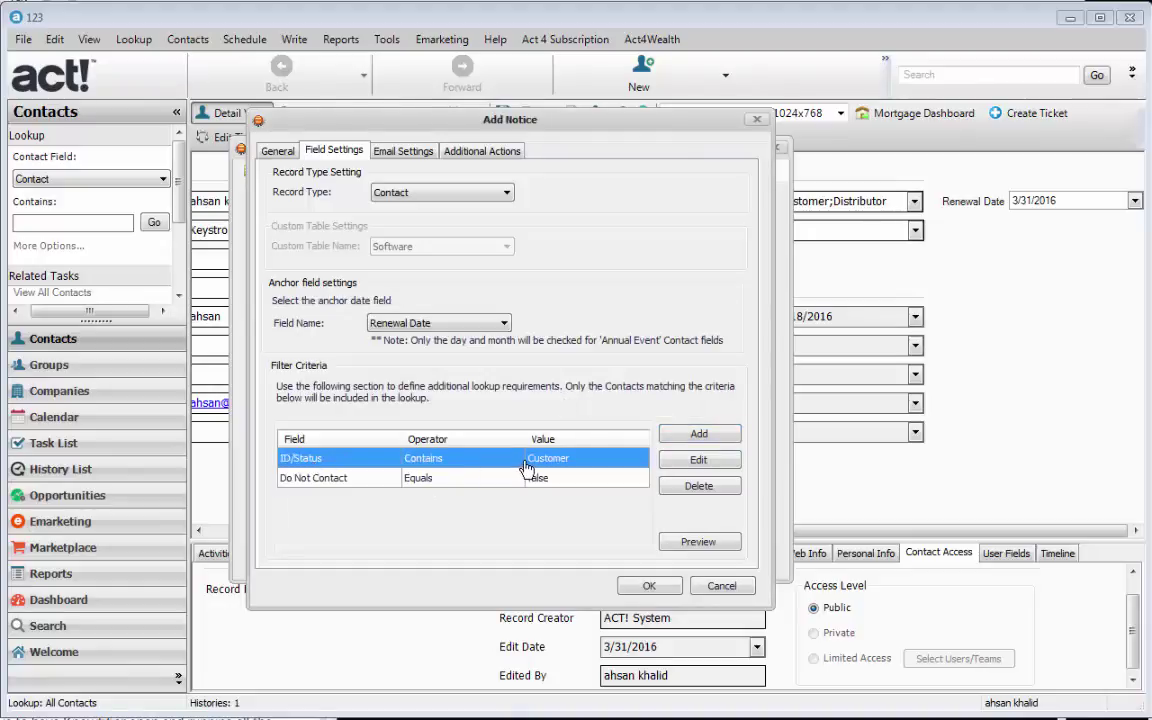
{"action": "left_click", "coordinate": [432, 484]}
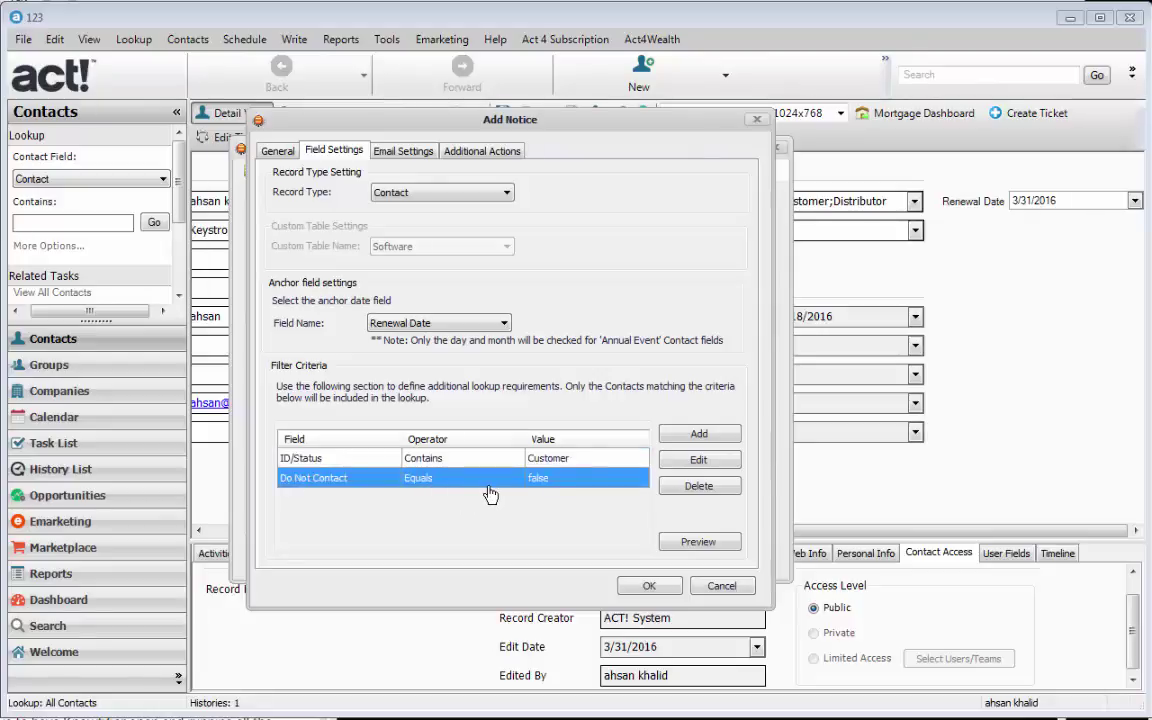
{"action": "left_click", "coordinate": [405, 155]}
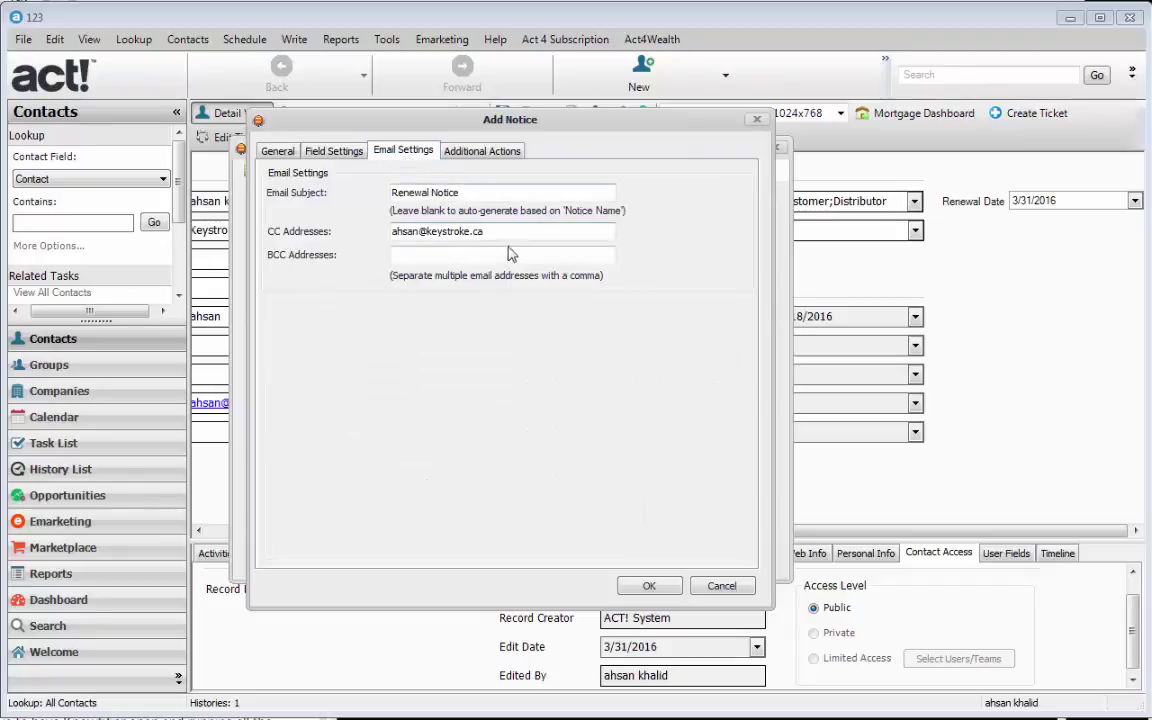
{"action": "left_click_drag", "start_coordinate": [527, 232], "coordinate": [380, 236]}
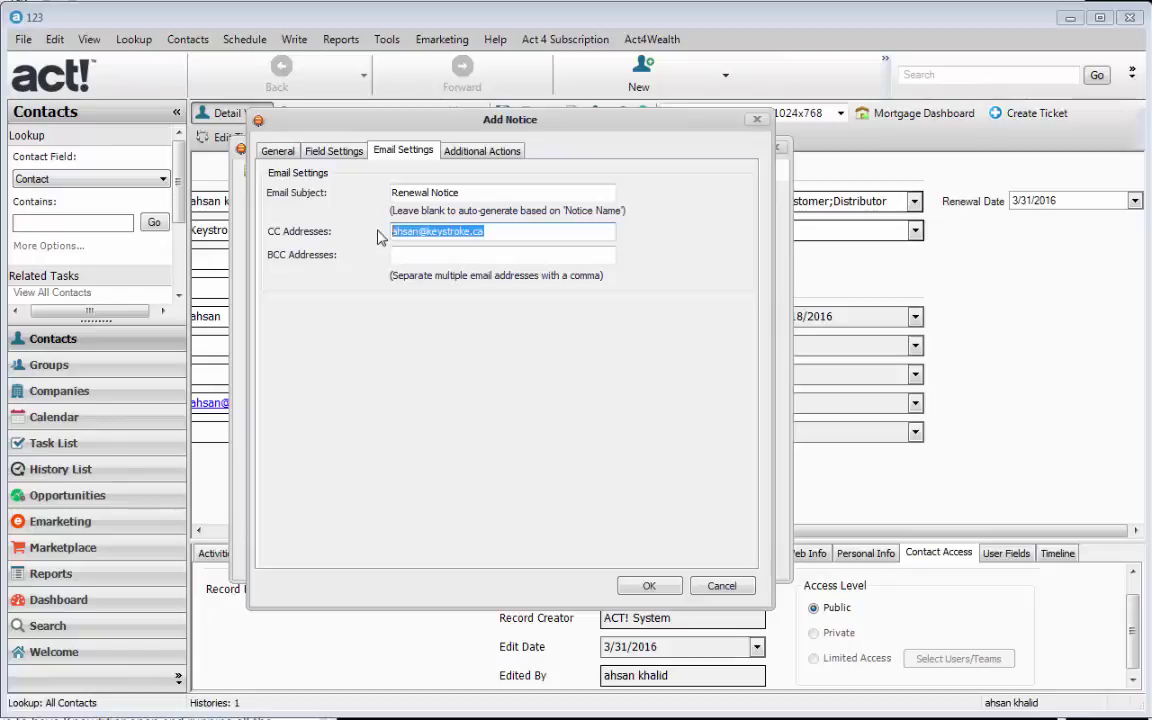
{"action": "left_click", "coordinate": [470, 154]}
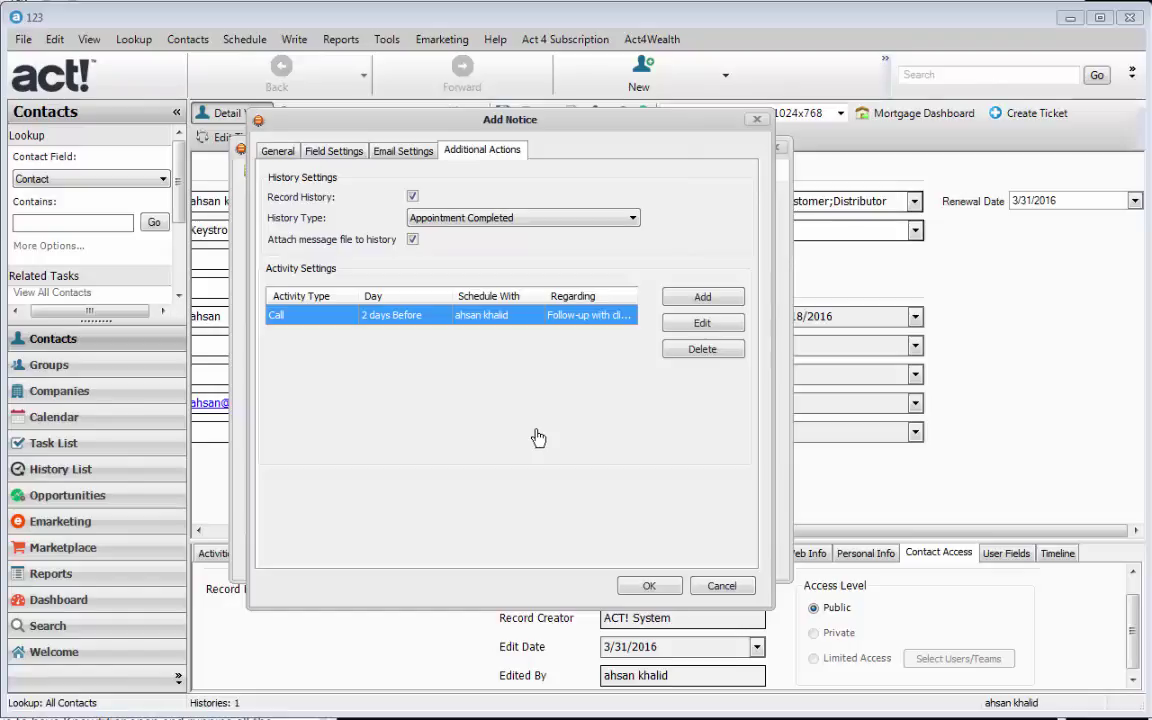
{"action": "left_click", "coordinate": [649, 585]}
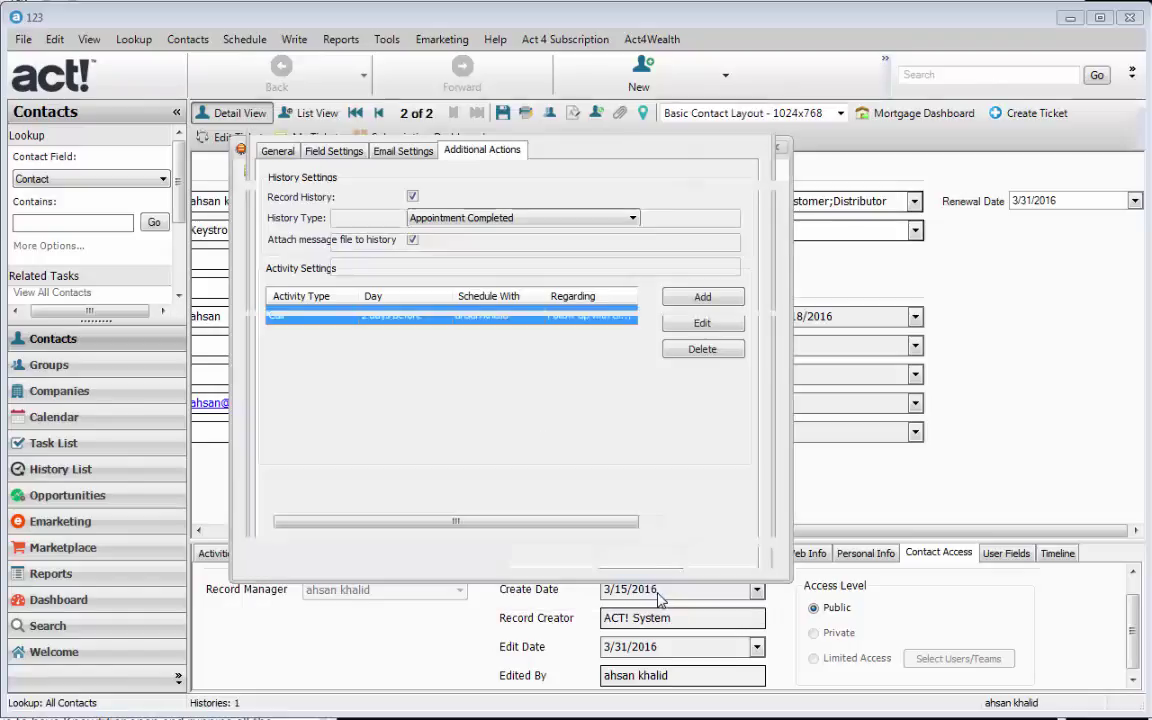
{"action": "left_click", "coordinate": [643, 560]}
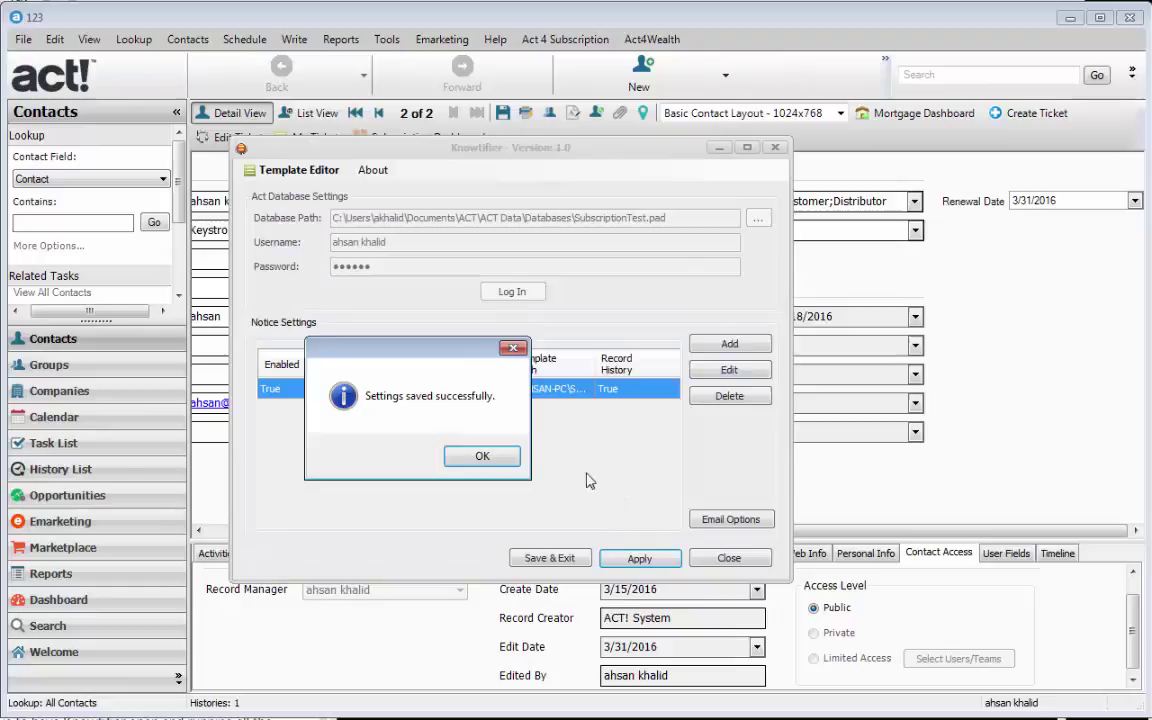
- Dismiss the 'Settings saved successfully' confirmation
{"action": "left_click", "coordinate": [524, 455]}
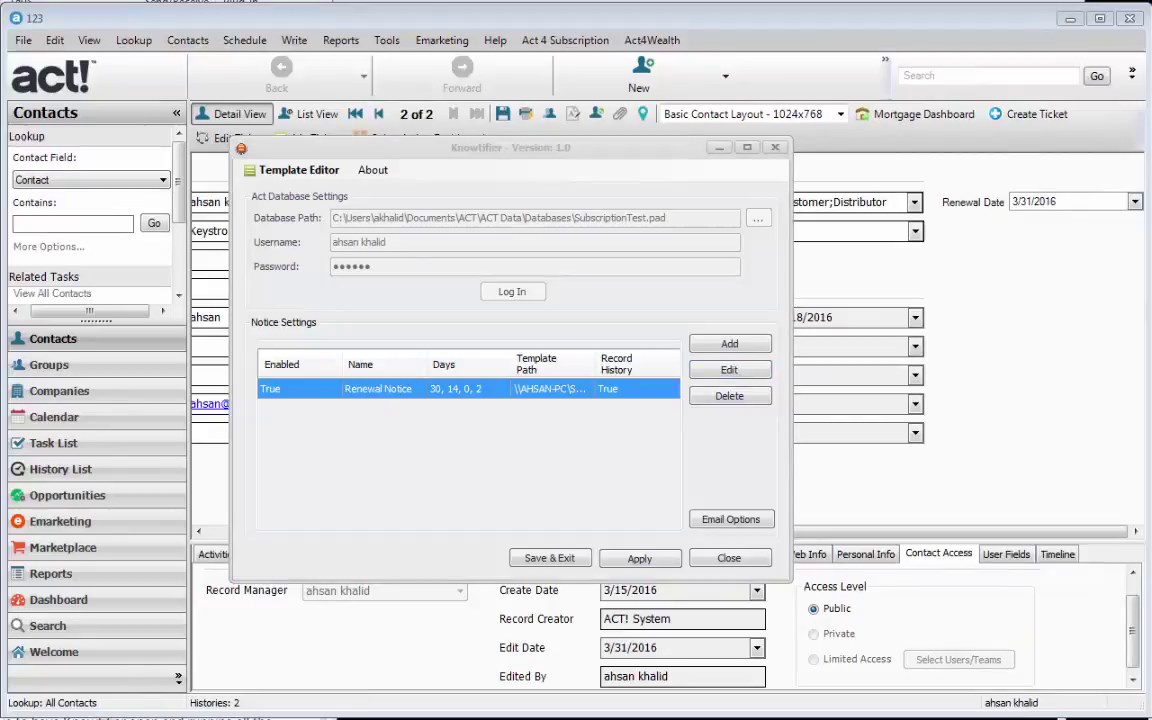
{"action": "key", "text": "alt+Tab"}
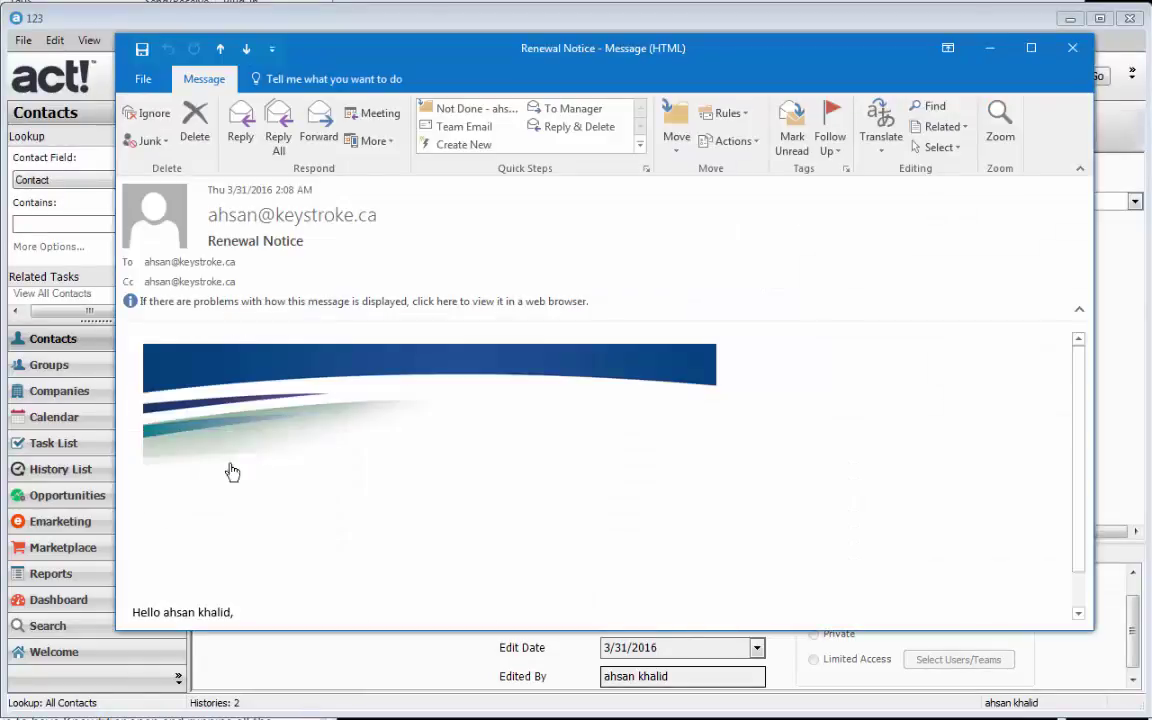
{"action": "scroll", "coordinate": [586, 573], "scroll_direction": "down", "scroll_amount": 1}
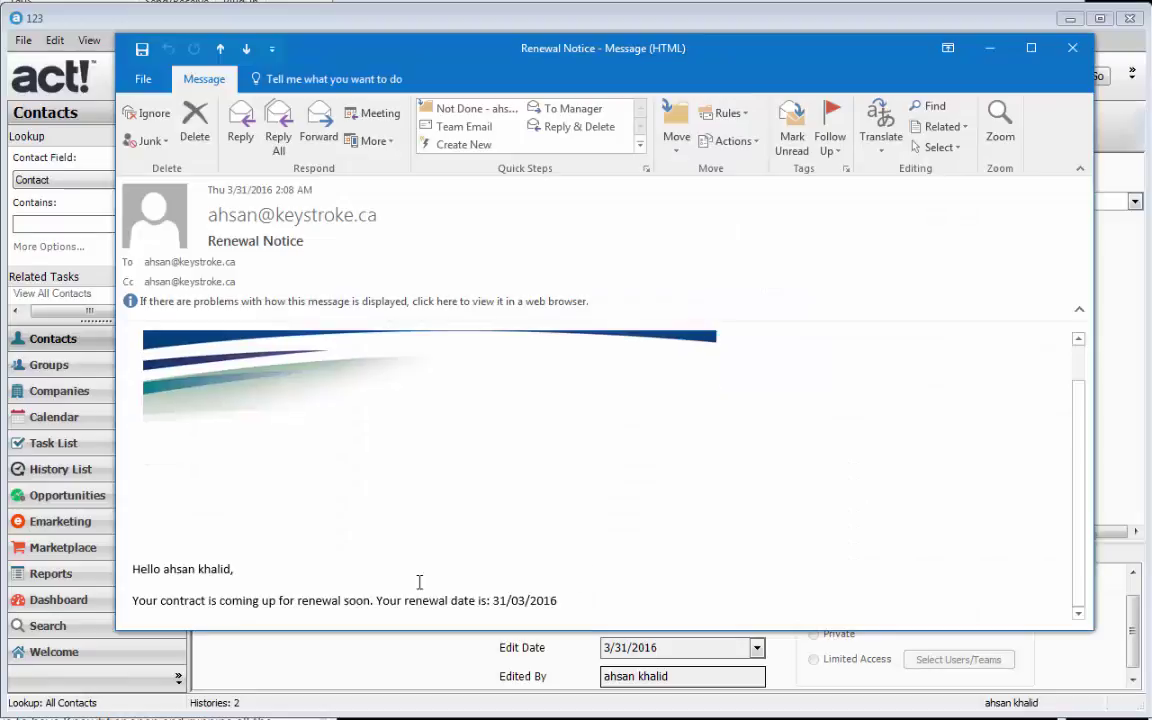
{"action": "left_click_drag", "start_coordinate": [164, 569], "coordinate": [230, 569]}
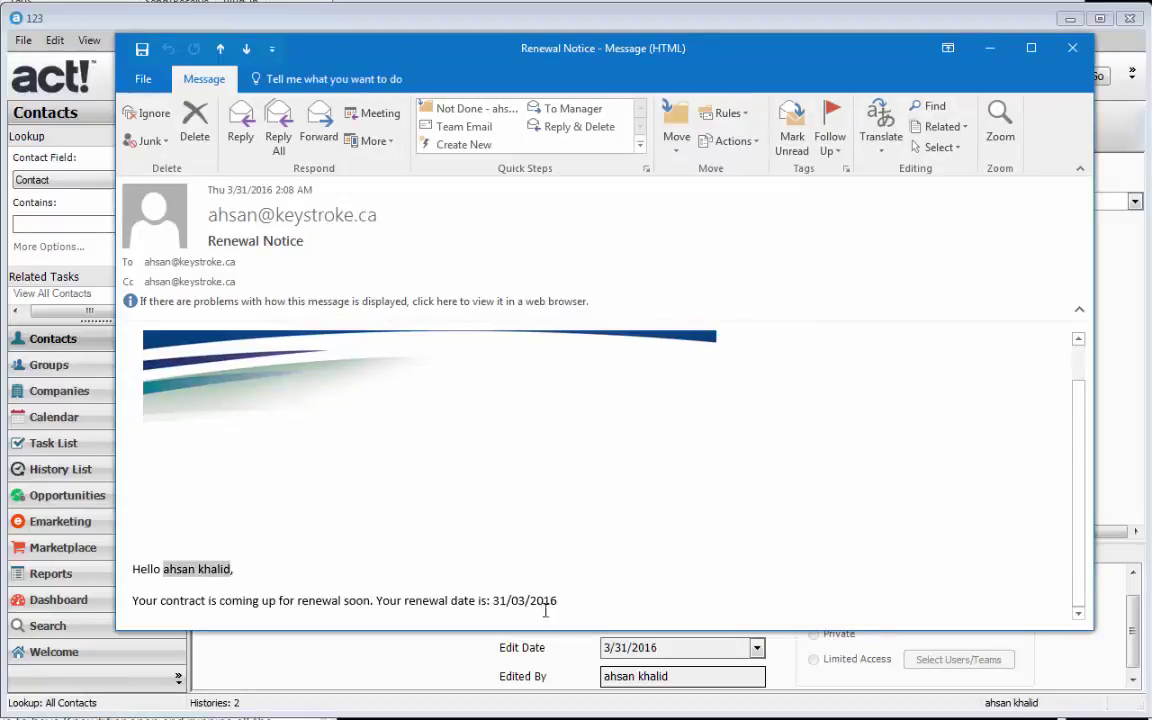
{"action": "left_click_drag", "start_coordinate": [557, 601], "coordinate": [493, 601]}
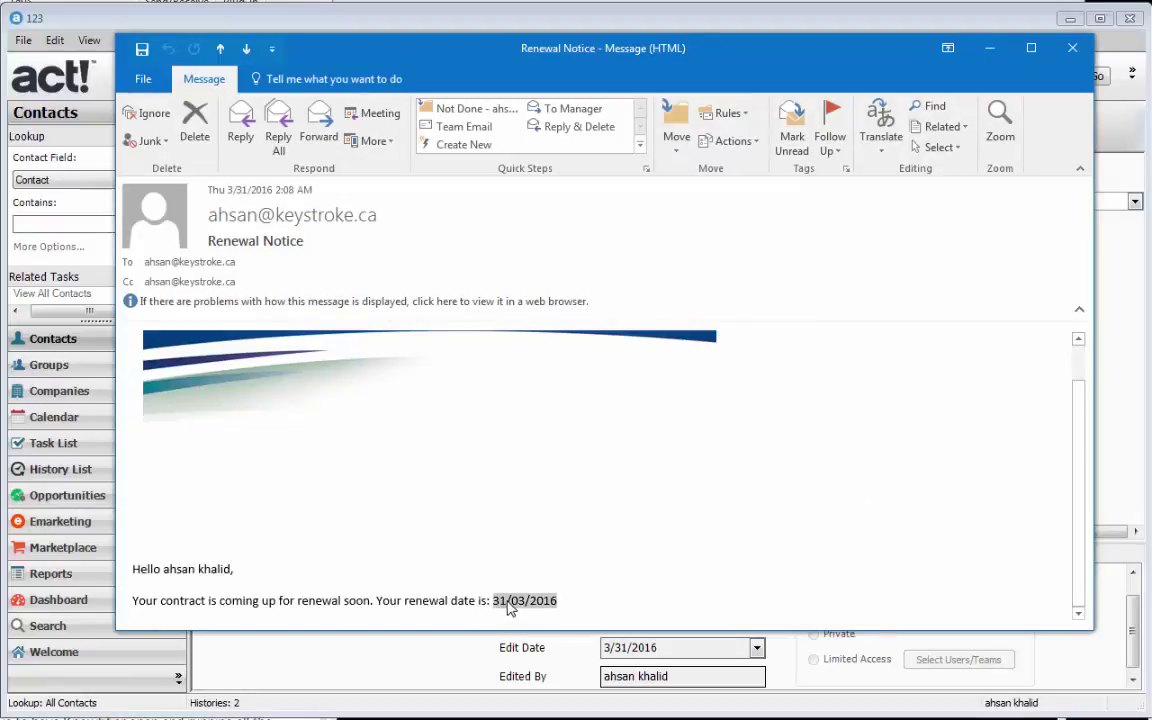
{"action": "left_click", "coordinate": [174, 263]}
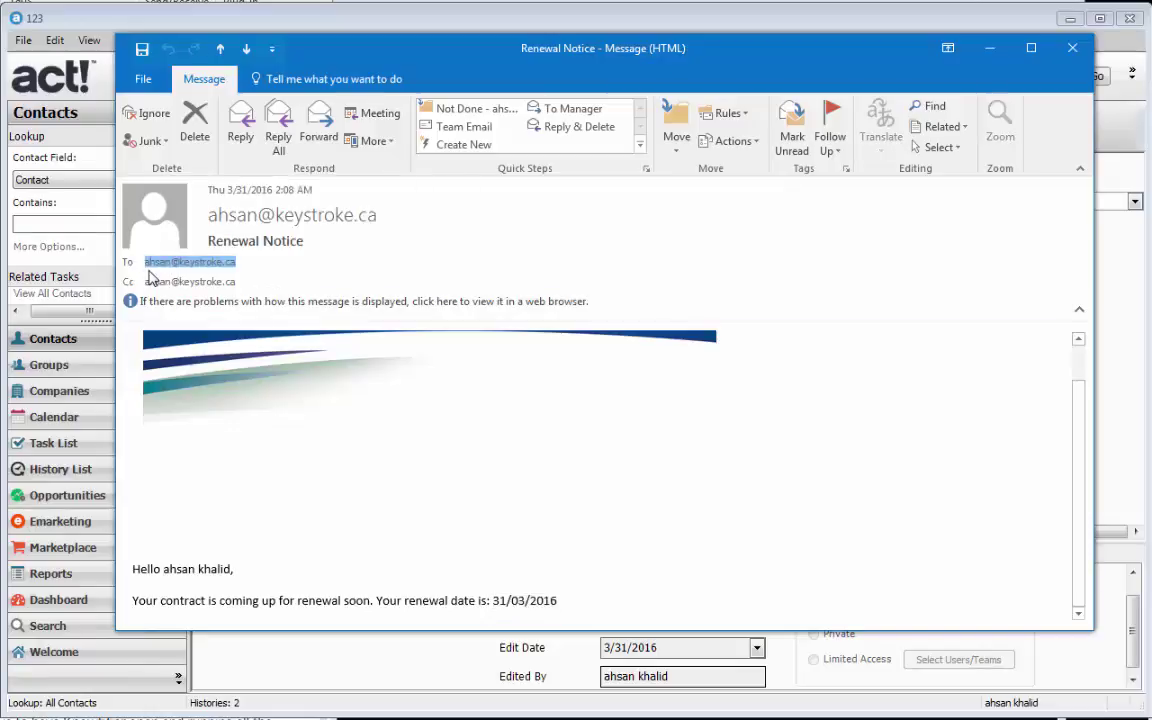
{"action": "left_click", "coordinate": [213, 283]}
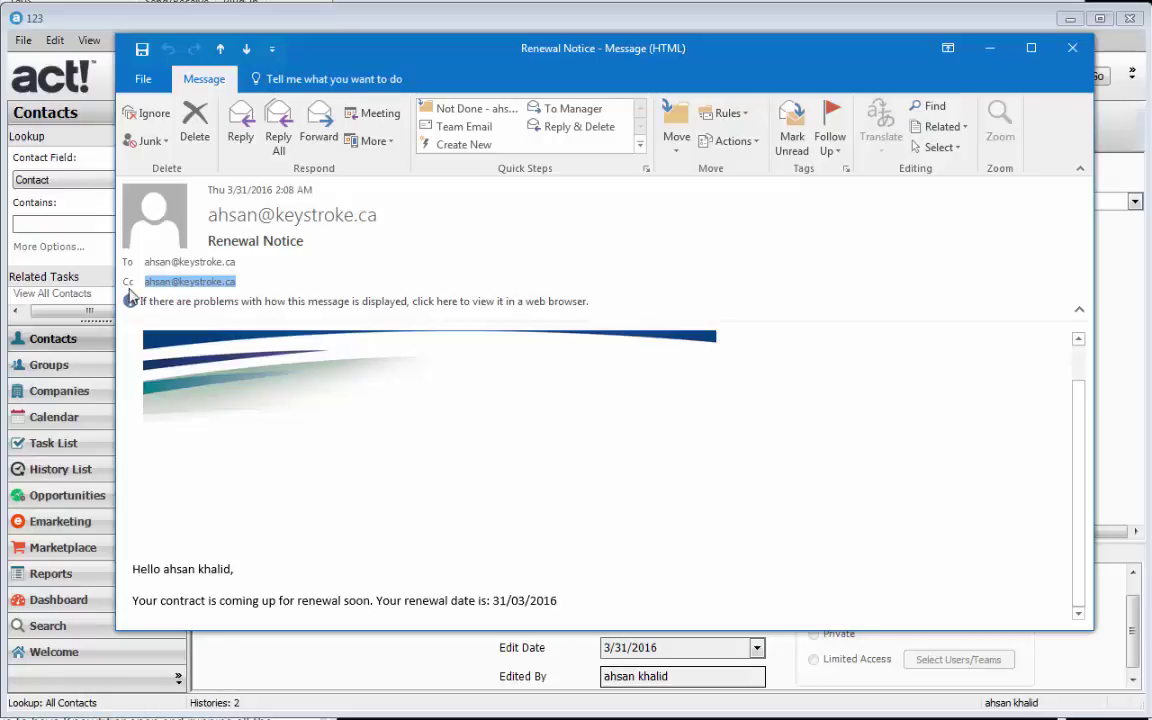
{"action": "left_click", "coordinate": [988, 50]}
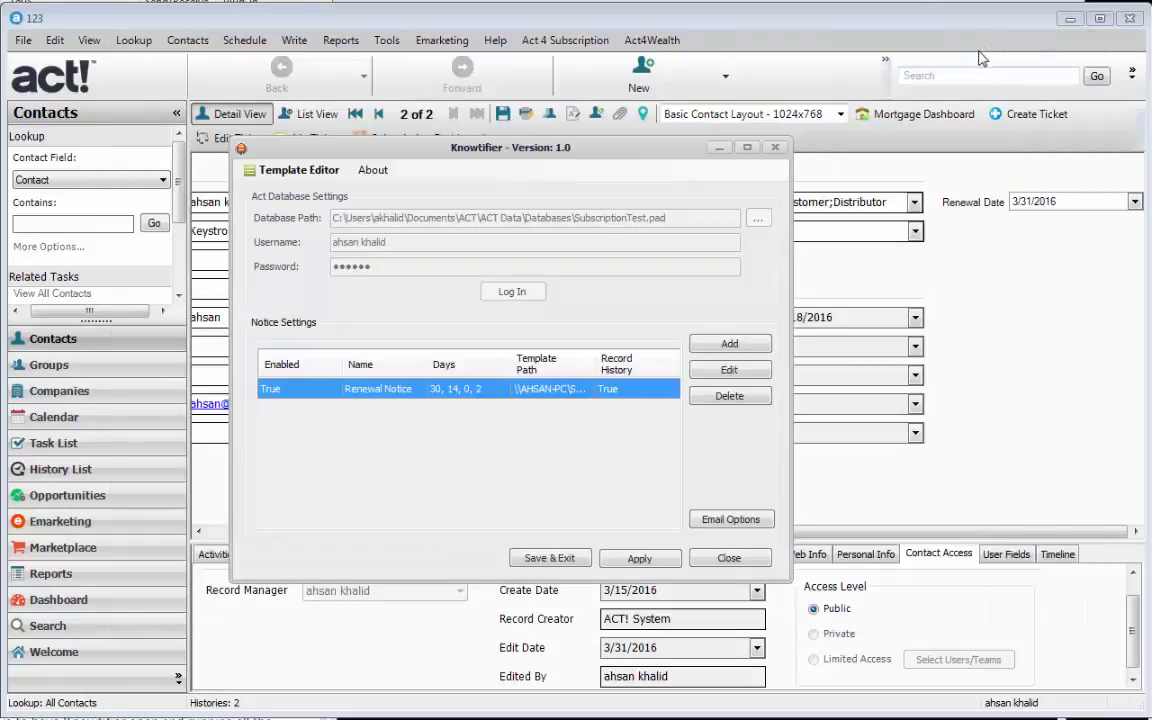
- Show the contact's History and view the Renewal Notice email attached to the sent entry
{"action": "left_click", "coordinate": [830, 432]}
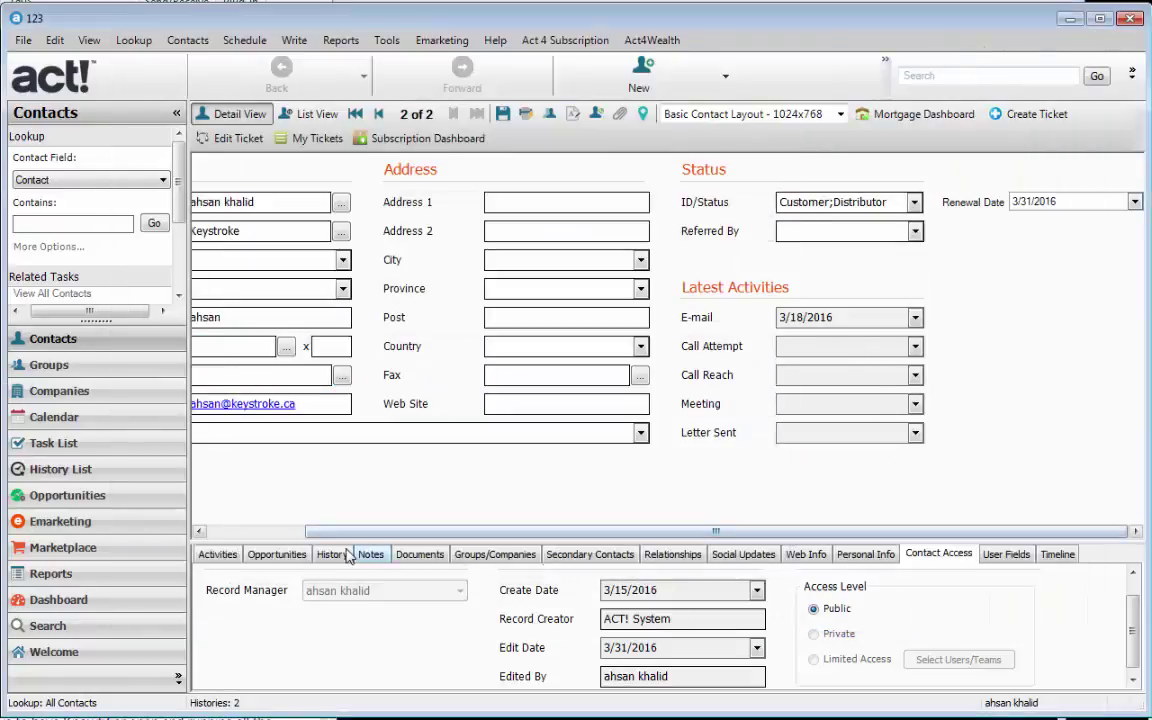
{"action": "left_click", "coordinate": [332, 554]}
{"action": "left_click_drag", "start_coordinate": [492, 682], "coordinate": [634, 682]}
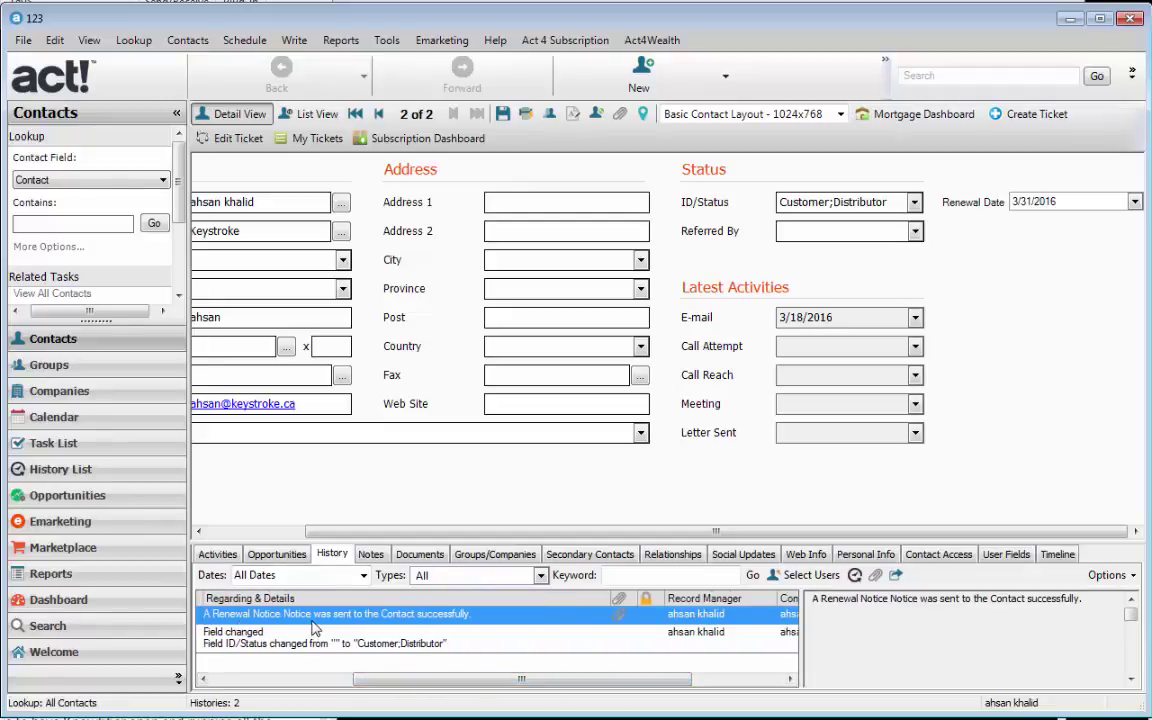
{"action": "left_click", "coordinate": [617, 620]}
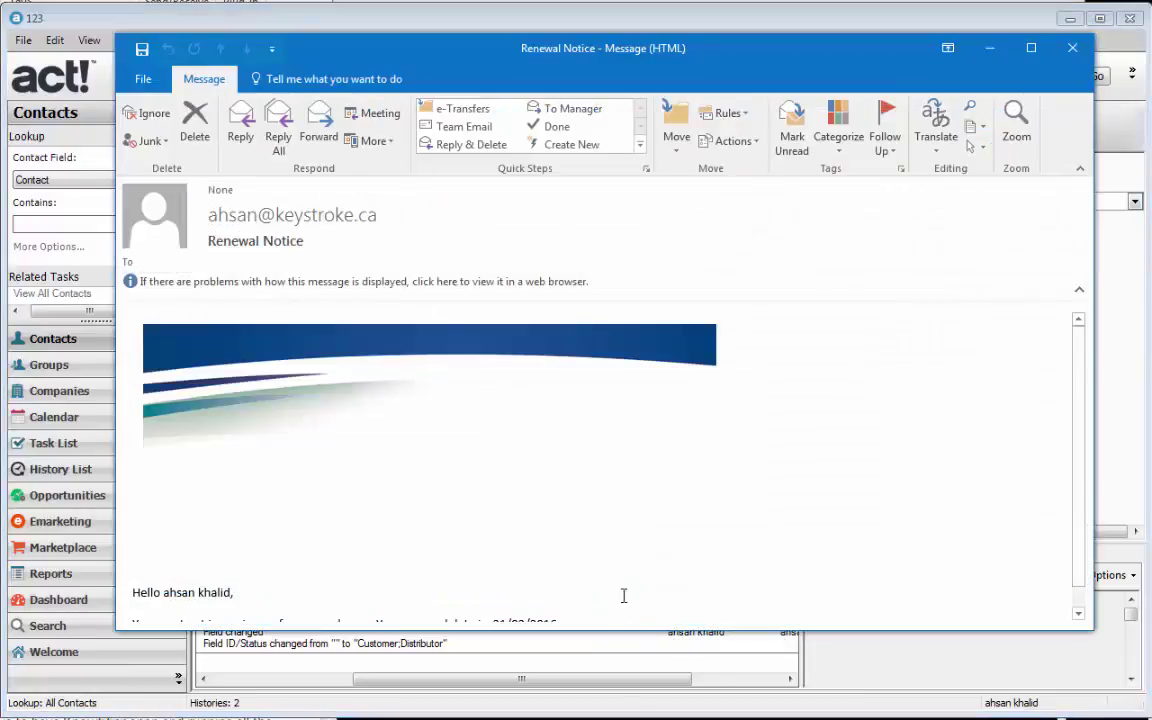
{"action": "left_click", "coordinate": [532, 412]}
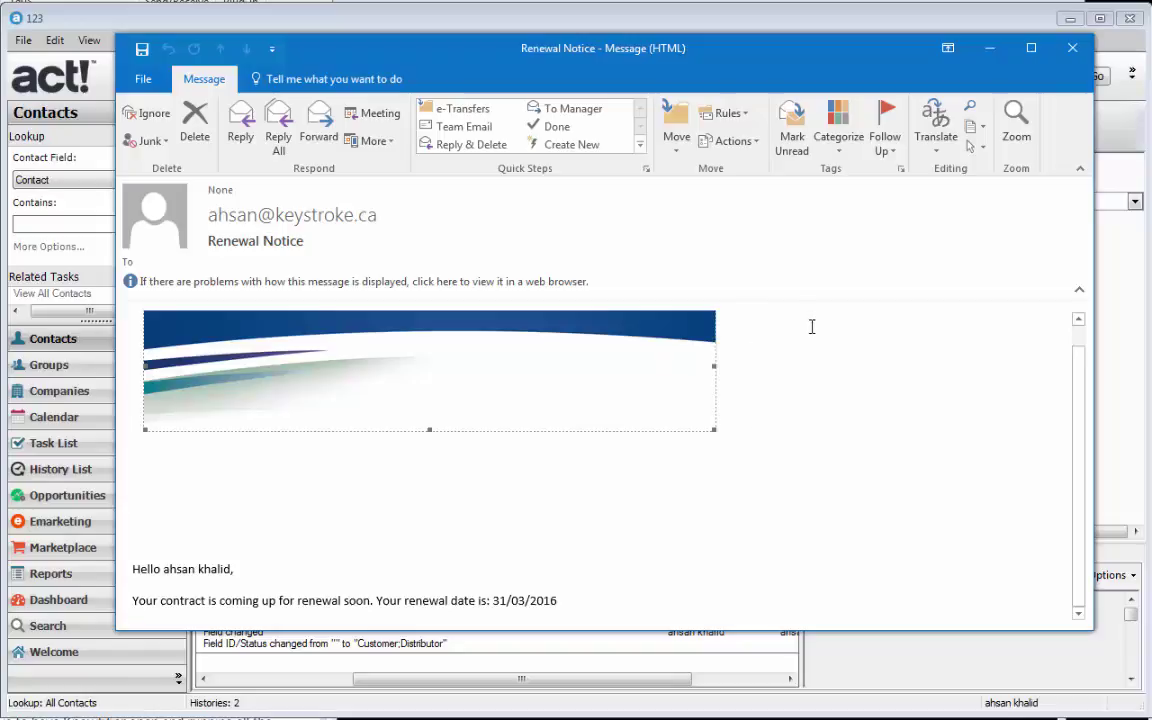
{"action": "left_click", "coordinate": [1071, 52]}
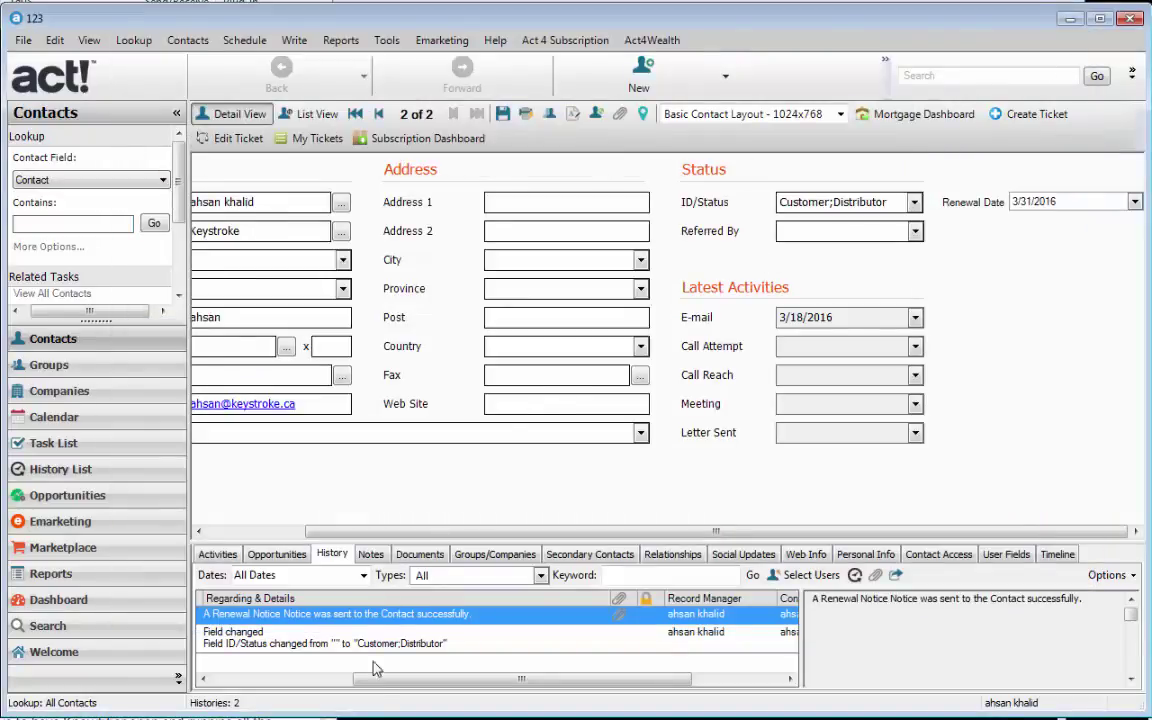
- Bring the Knowtifier notice settings window back in front
{"action": "left_click", "coordinate": [238, 680]}
{"action": "left_click_drag", "start_coordinate": [256, 681], "coordinate": [460, 677]}
{"action": "double_click", "coordinate": [500, 614]}
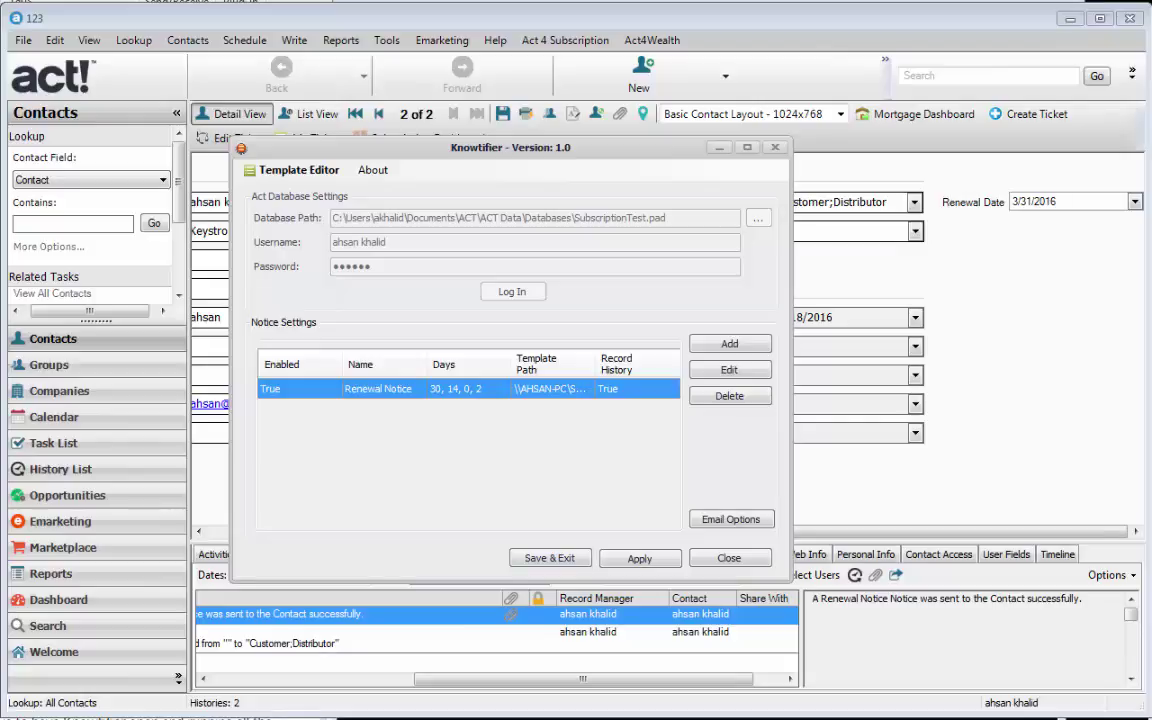
- Switch to the browser showing the Configuring The Knowtifier article
{"action": "key", "text": "alt+Tab"}
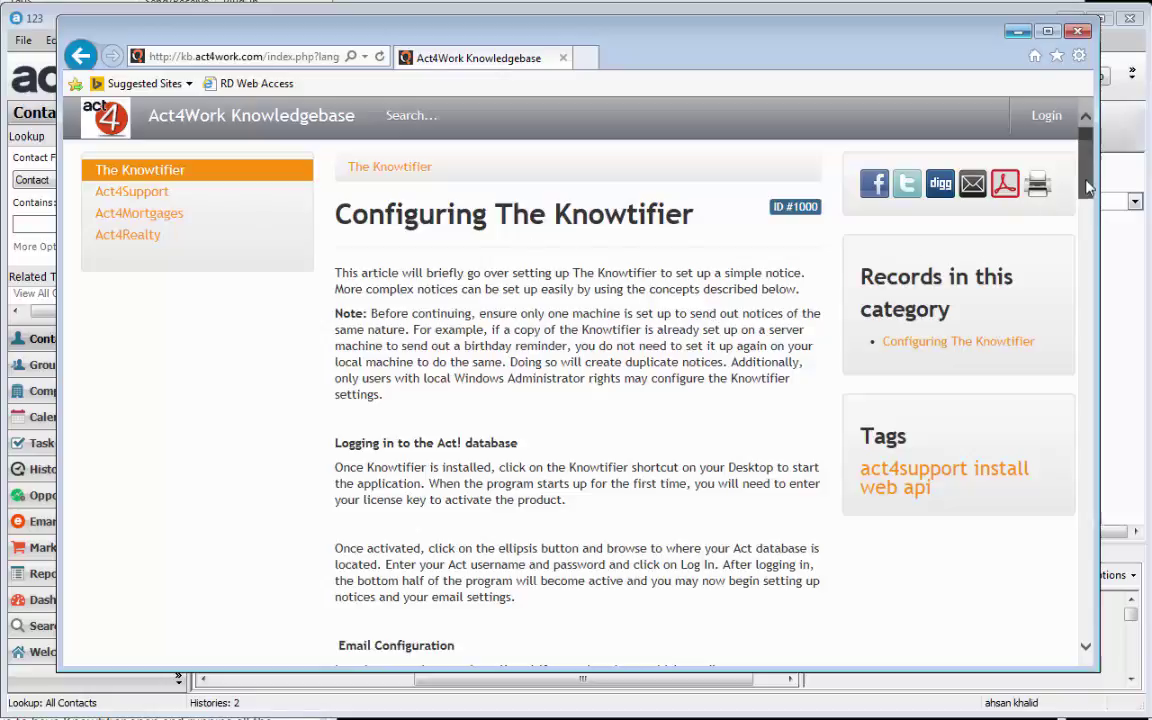
- Scroll through the Configuring The Knowtifier article, then close the browser window
{"action": "scroll", "coordinate": [1090, 221], "scroll_direction": "down", "scroll_amount": 3}
{"action": "scroll", "coordinate": [1090, 221], "scroll_direction": "down", "scroll_amount": 3}
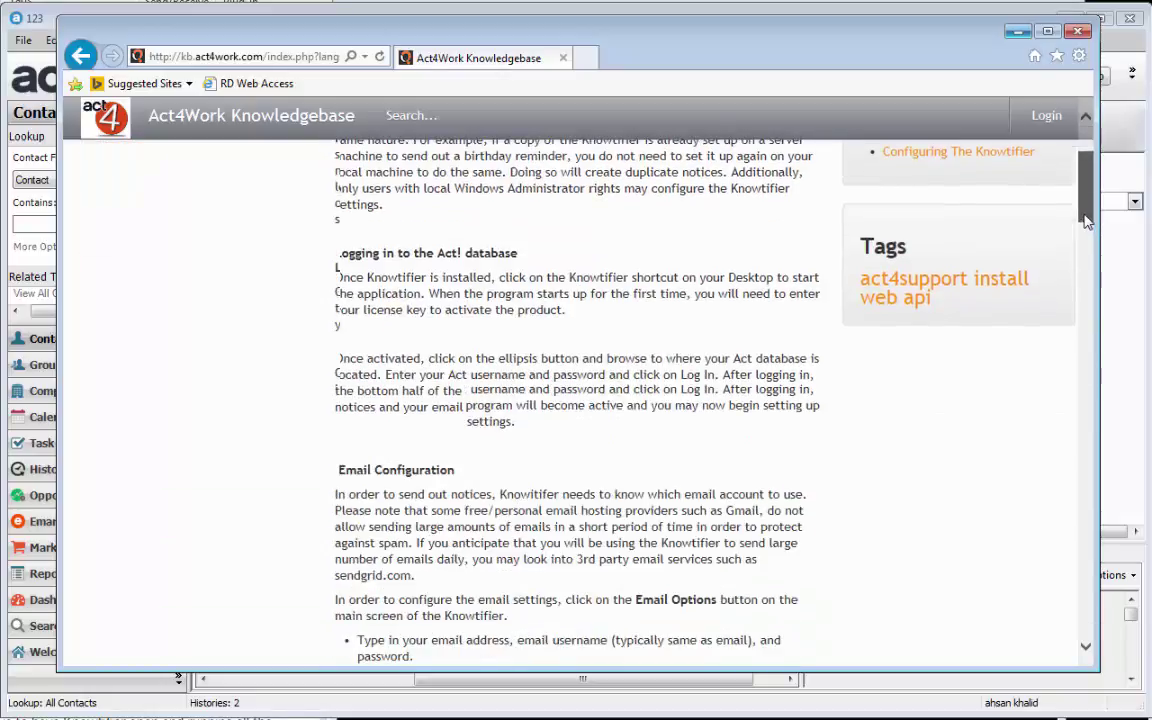
{"action": "scroll", "coordinate": [1088, 221], "scroll_direction": "down", "scroll_amount": 5}
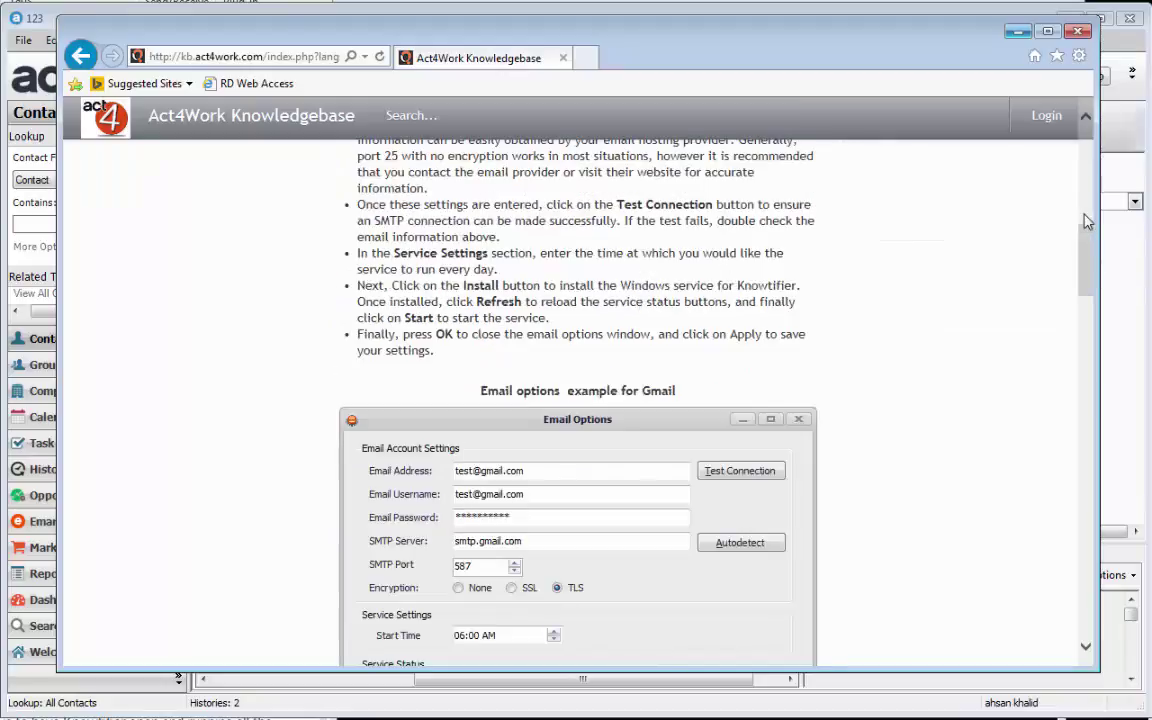
{"action": "scroll", "coordinate": [1088, 221], "scroll_direction": "down", "scroll_amount": 10}
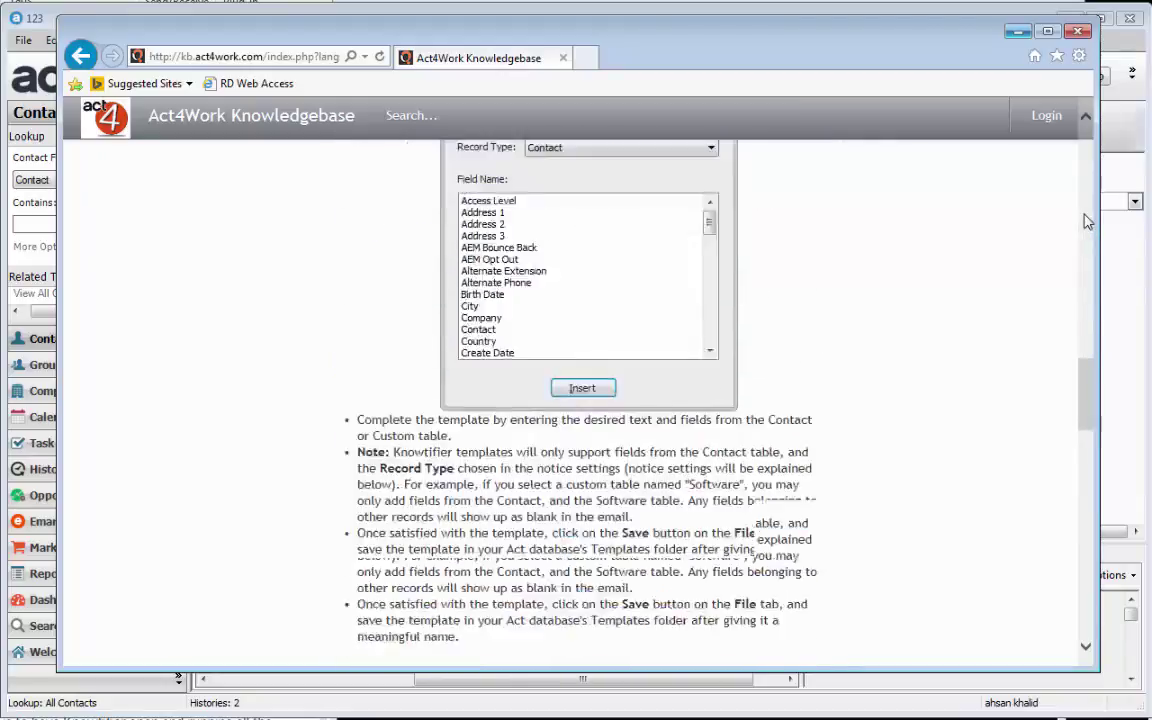
{"action": "scroll", "coordinate": [1088, 221], "scroll_direction": "down", "scroll_amount": 6}
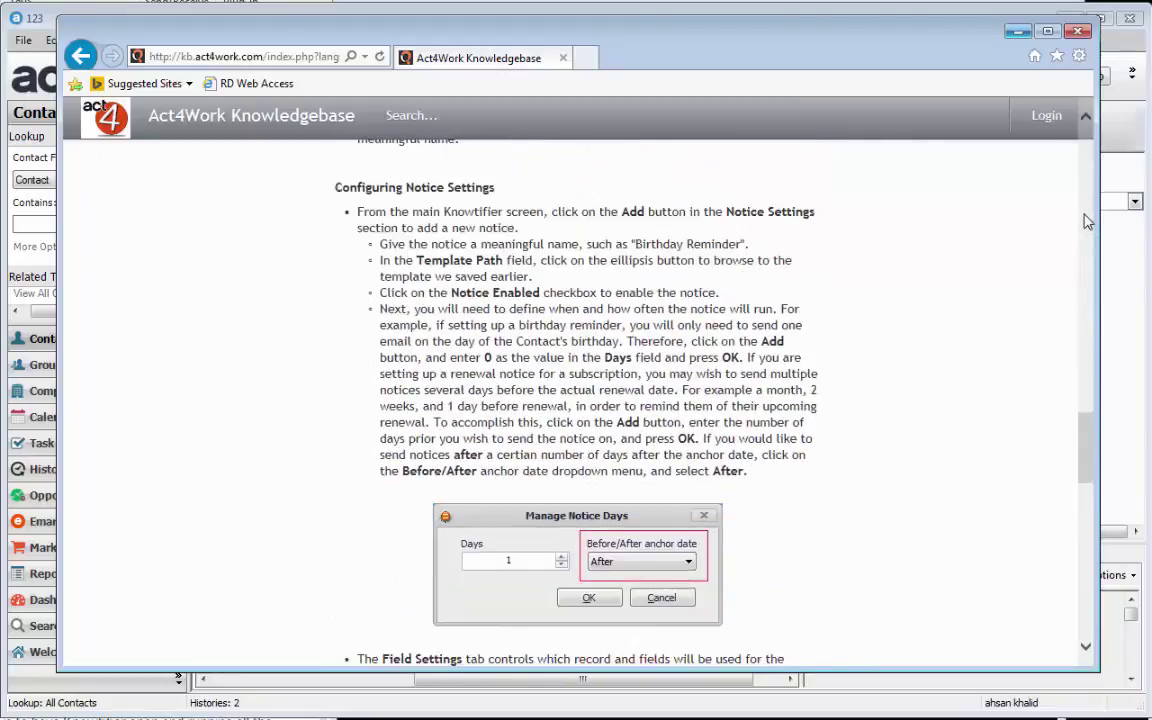
{"action": "scroll", "coordinate": [1088, 221], "scroll_direction": "down", "scroll_amount": 4}
{"action": "scroll", "coordinate": [1088, 221], "scroll_direction": "up", "scroll_amount": 4}
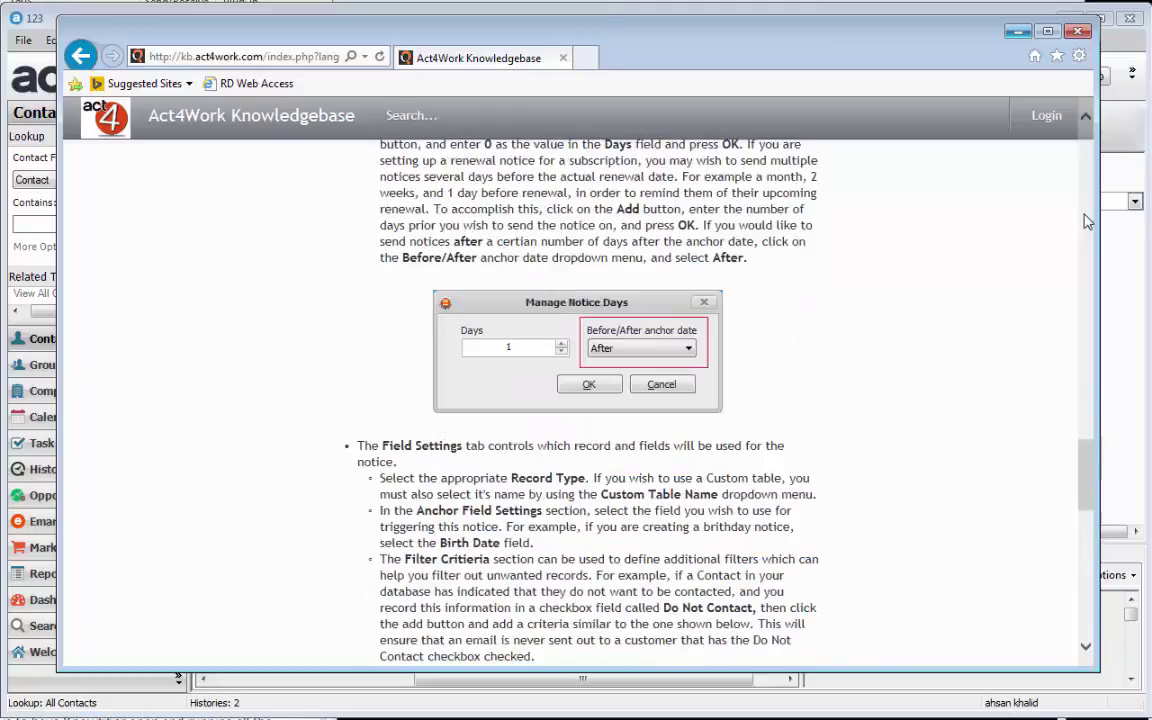
{"action": "scroll", "coordinate": [1088, 221], "scroll_direction": "up", "scroll_amount": 10}
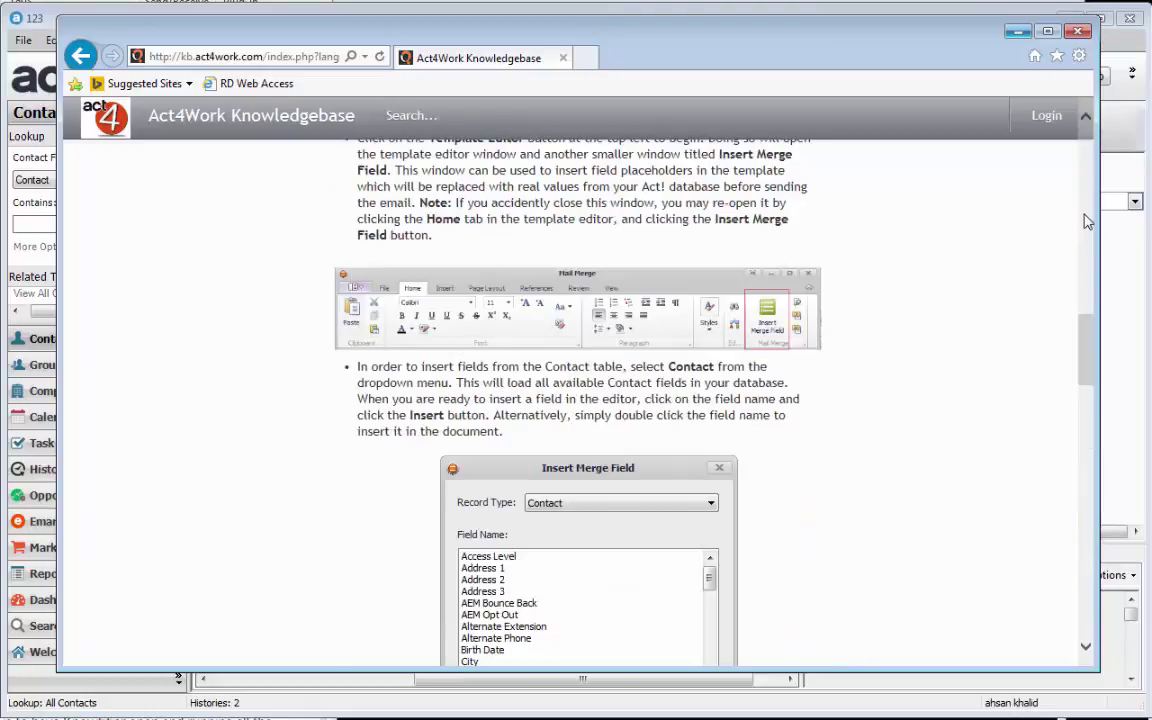
{"action": "scroll", "coordinate": [1088, 221], "scroll_direction": "up", "scroll_amount": 12}
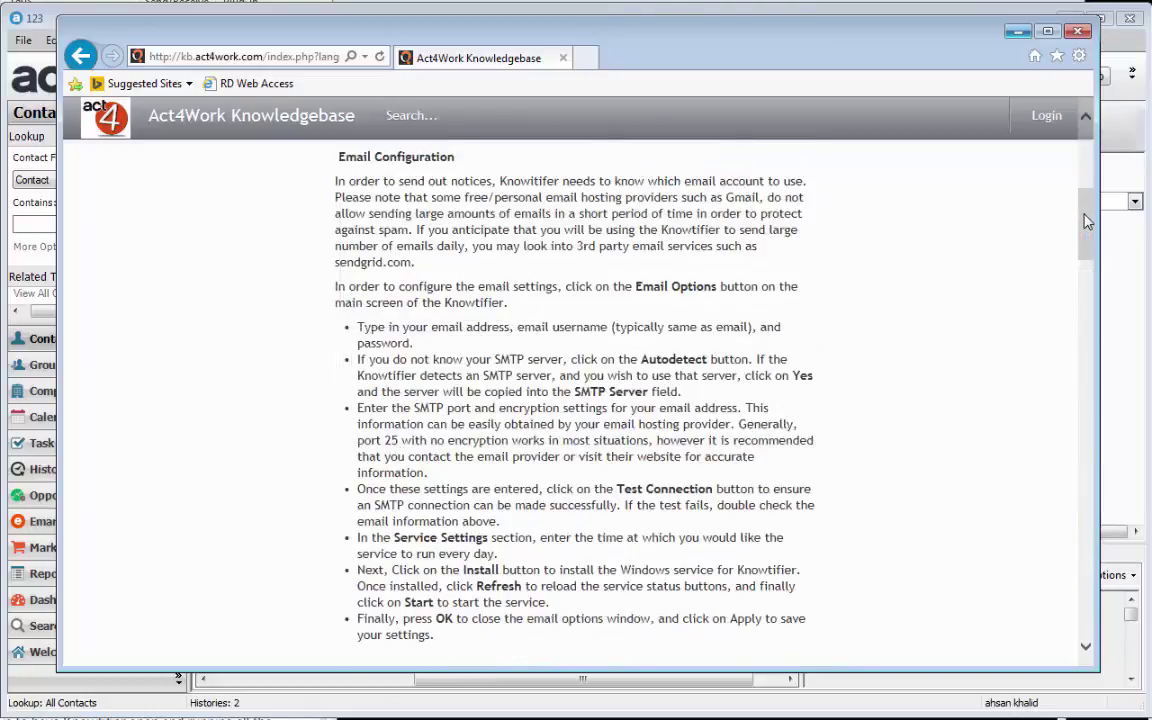
{"action": "left_click", "coordinate": [1078, 31]}
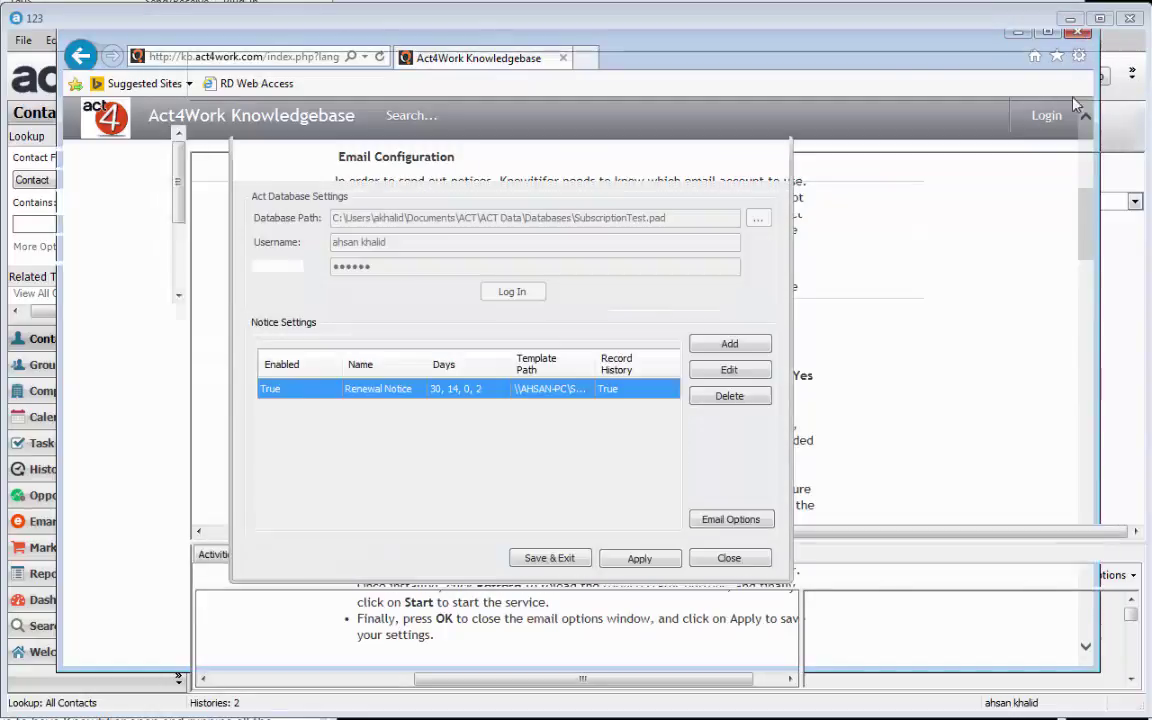